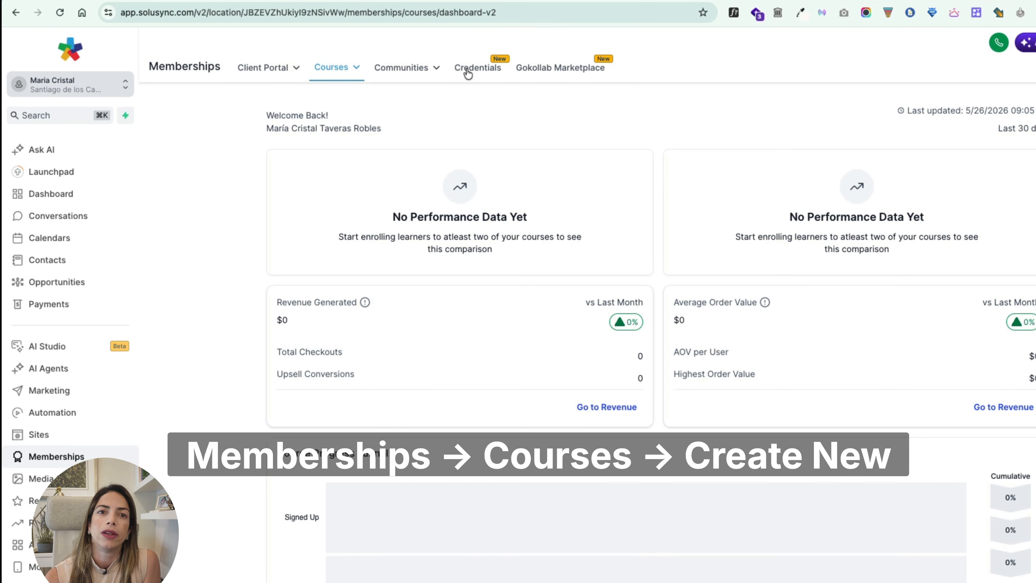
- Open the course products list in Memberships and start creating a new course from scratch
mouse_move(349, 72)
click(350, 123)
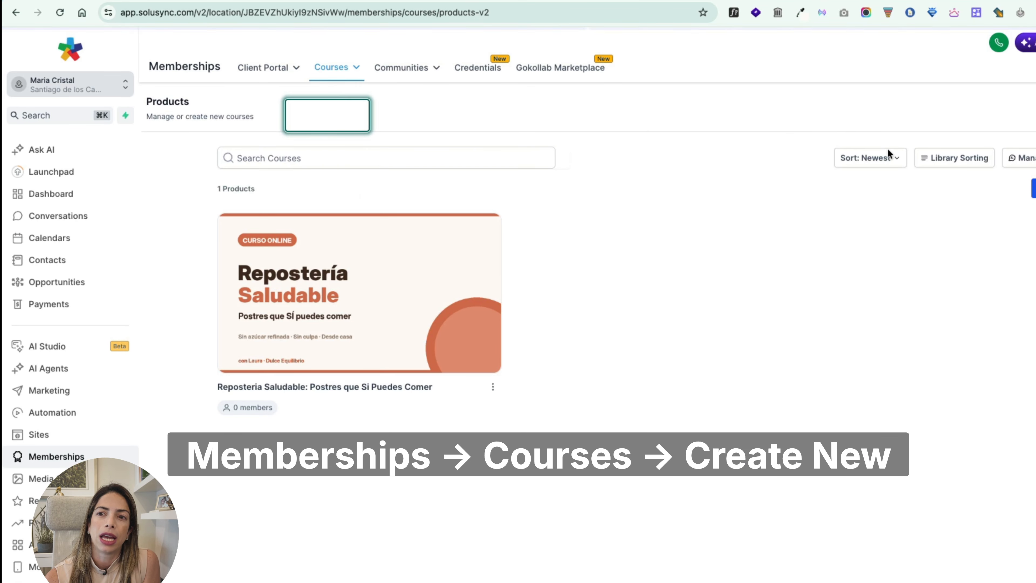
click(938, 191)
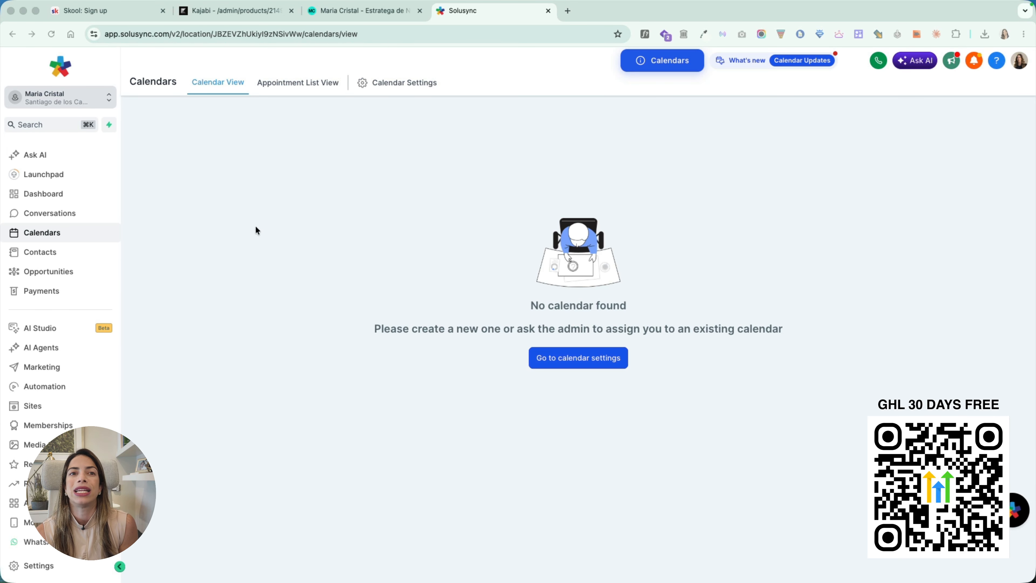
click(12, 34)
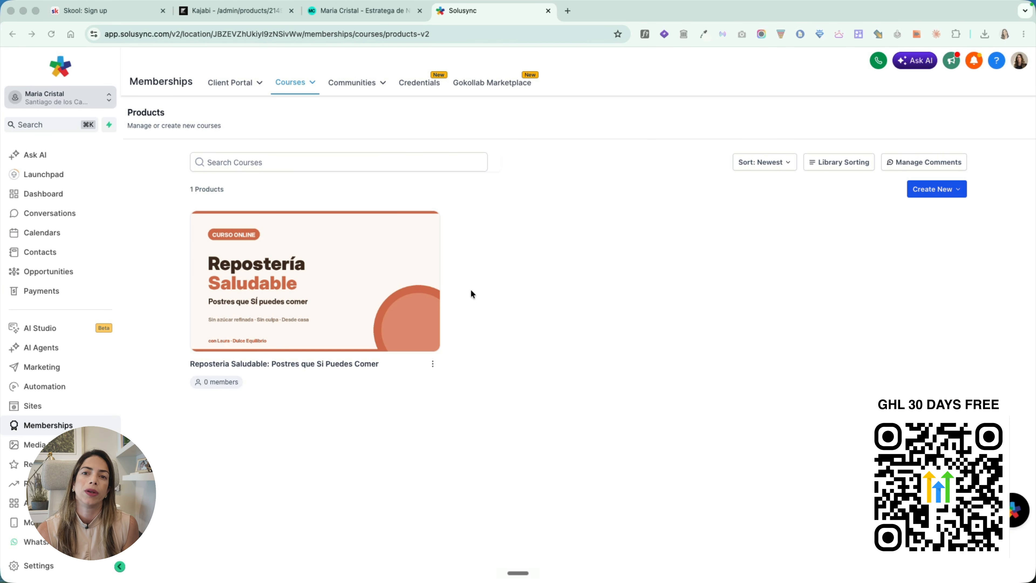
click(930, 191)
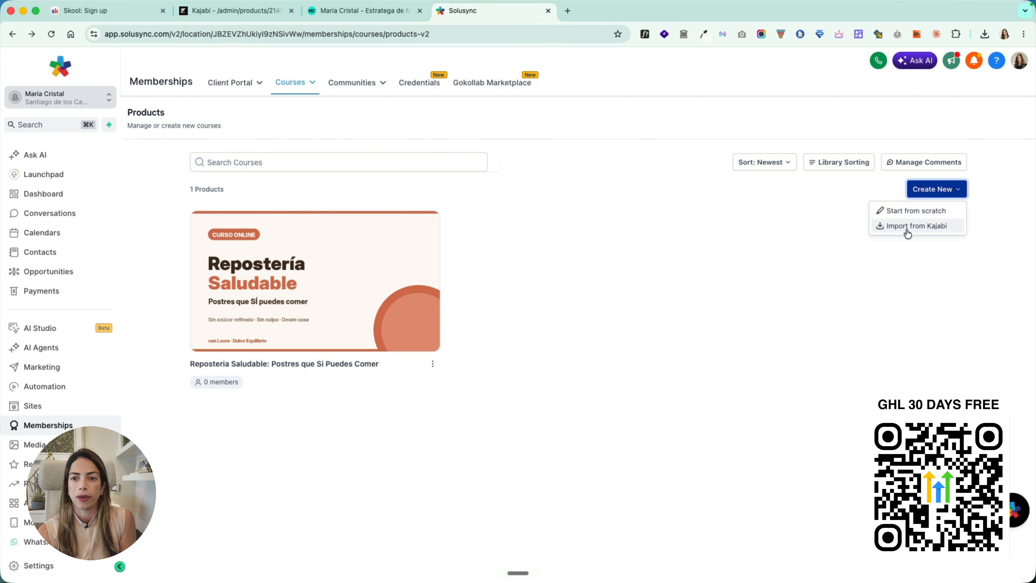
click(916, 211)
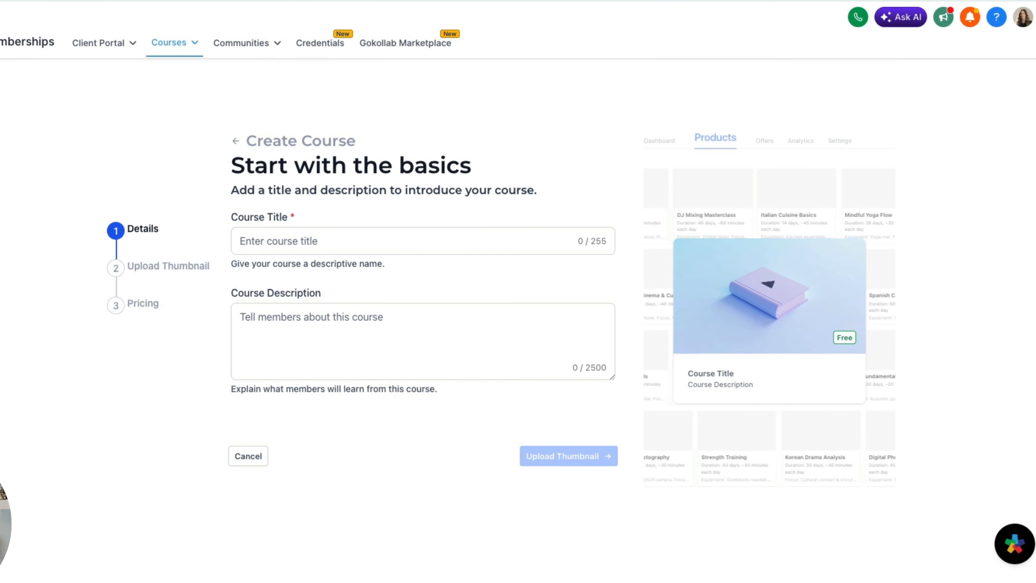
- Create the course "Healthy Baking: Desserts You Can Actually Eat" with a pasted description, a thumbnail image and the Free pricing plan
click(312, 245)
text(Healthy Baking: Desserts You Can Actually Eat)
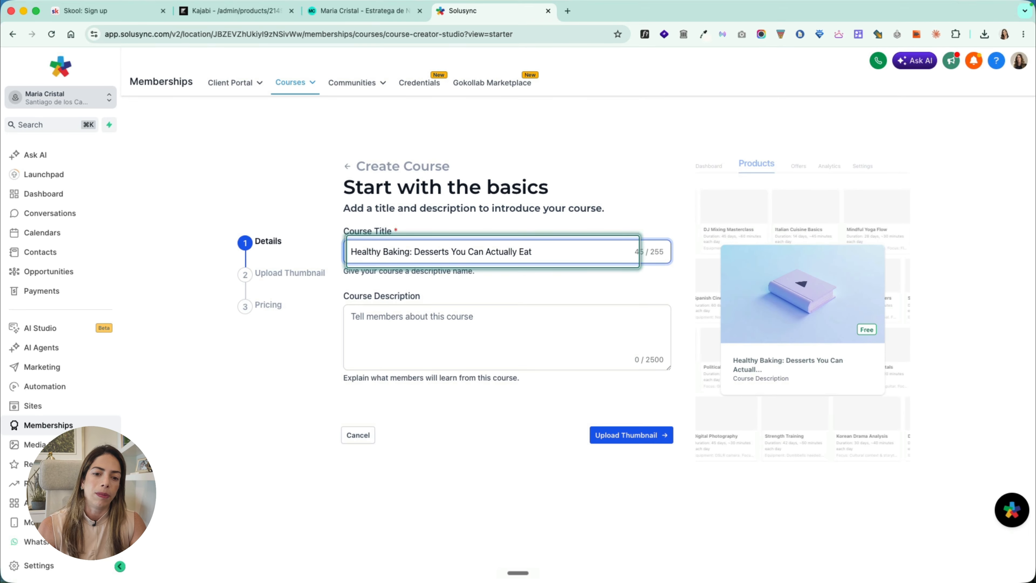
key(super+Tab)
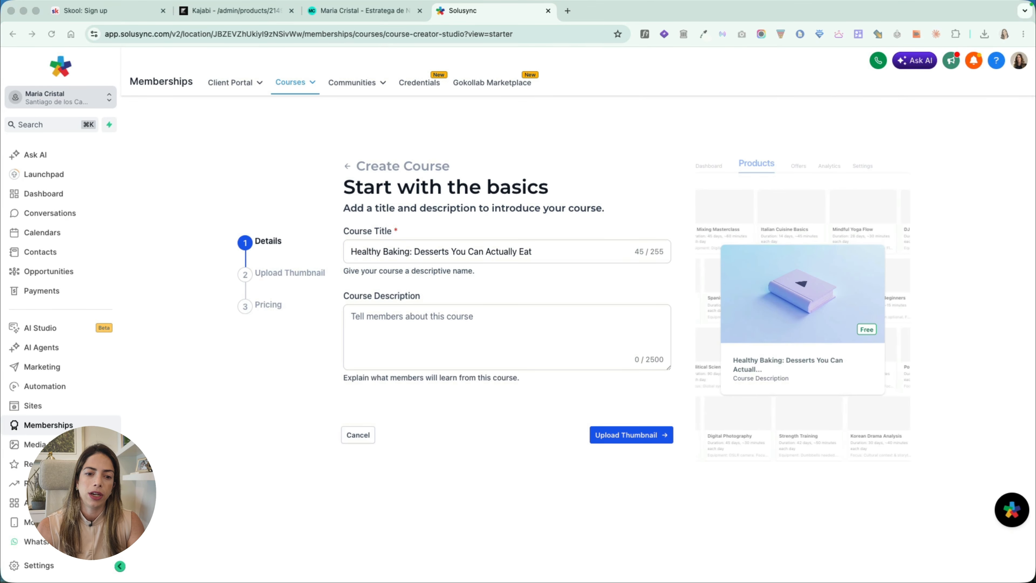
click(369, 317)
key(super+v)
click(631, 435)
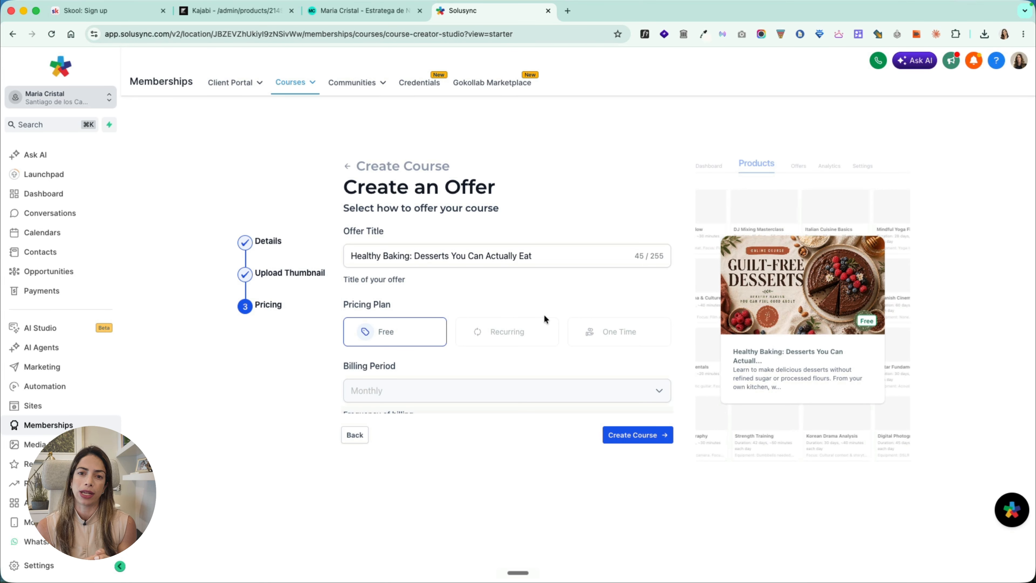
click(632, 435)
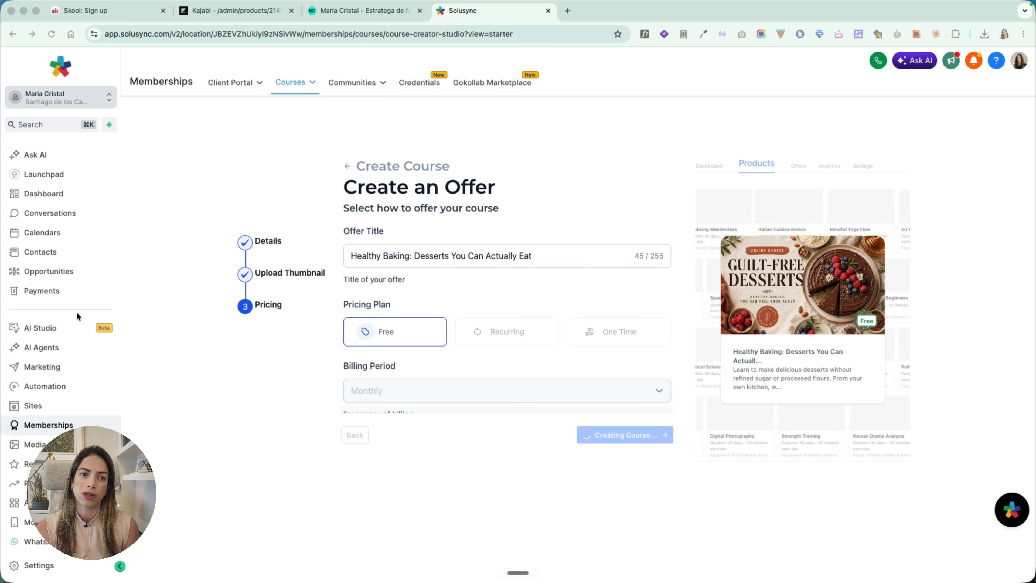
- Open Payments in a separate tab and examine the available payment provider integrations, including the full list of all integrations
right_click(53, 292)
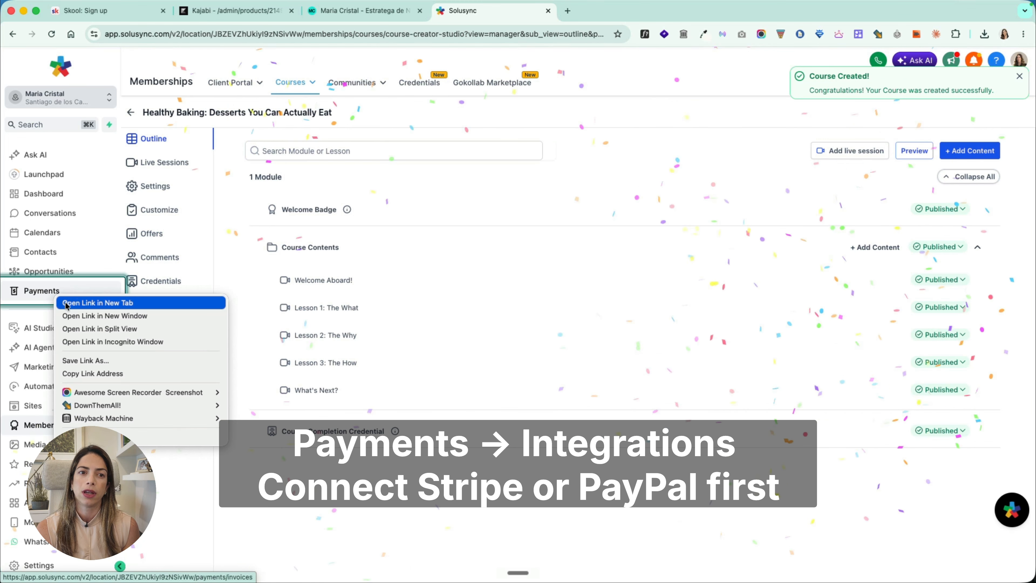
click(65, 303)
click(620, 11)
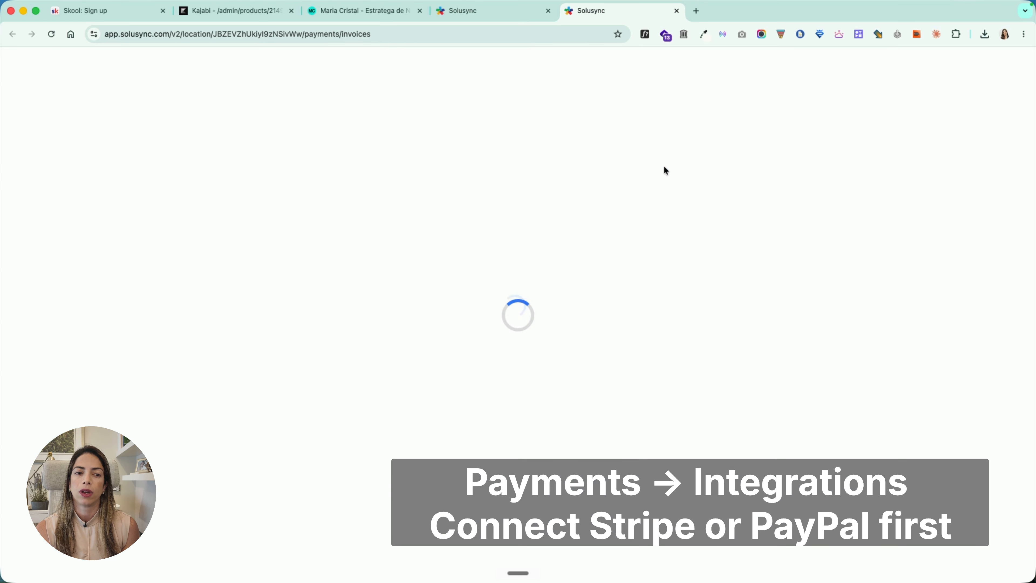
click(812, 84)
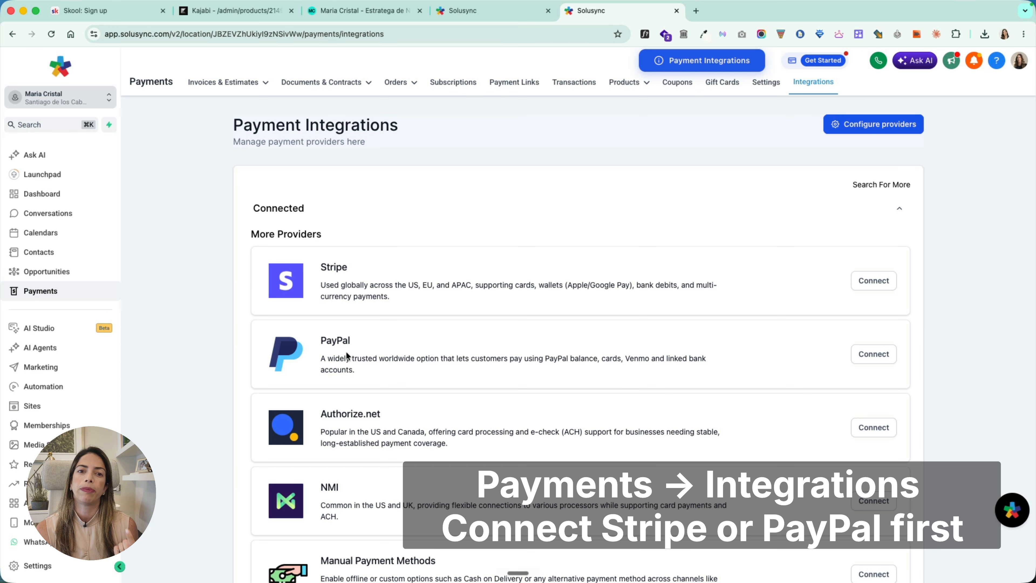
scroll(335, 416, down, 10)
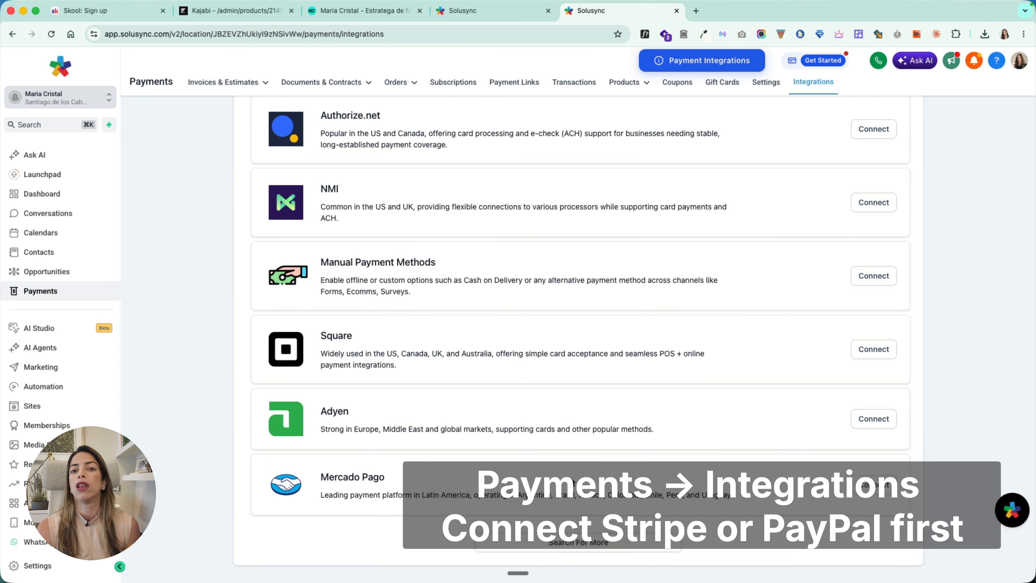
click(543, 541)
scroll(542, 416, down, 15)
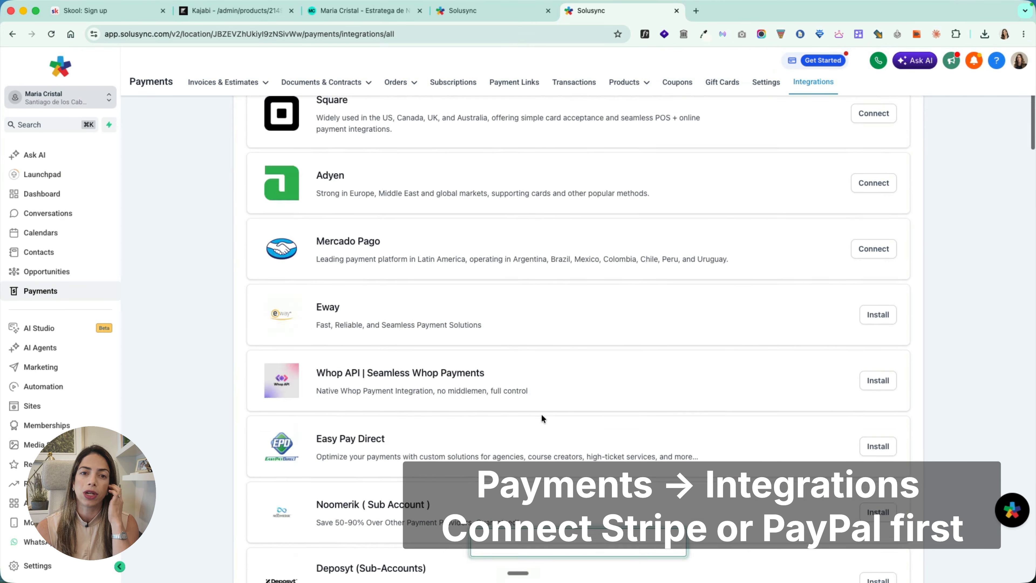
scroll(542, 414, up, 15)
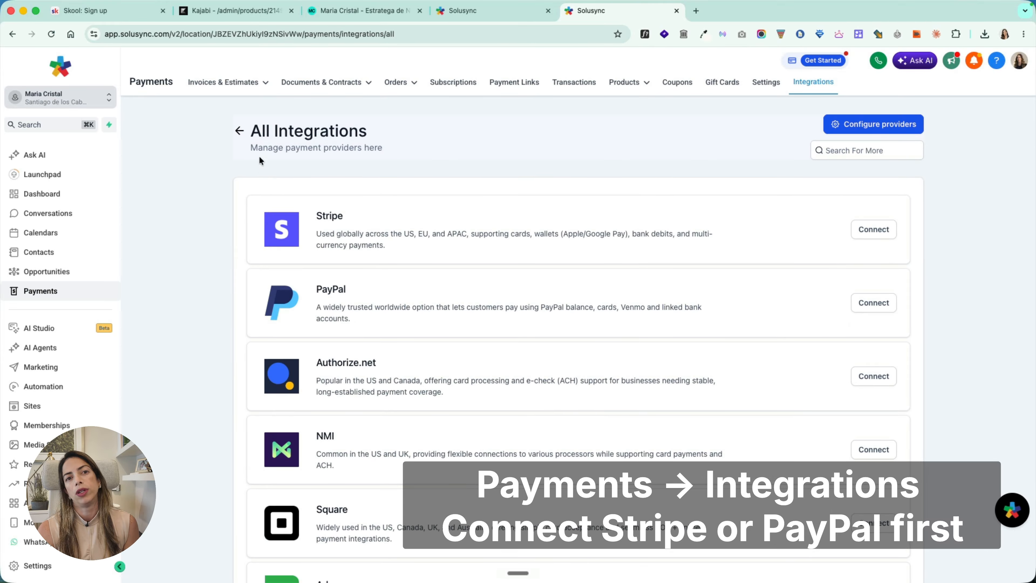
- Return to the course outline, preview the Welcome Badge certificate, and close its preview
click(481, 15)
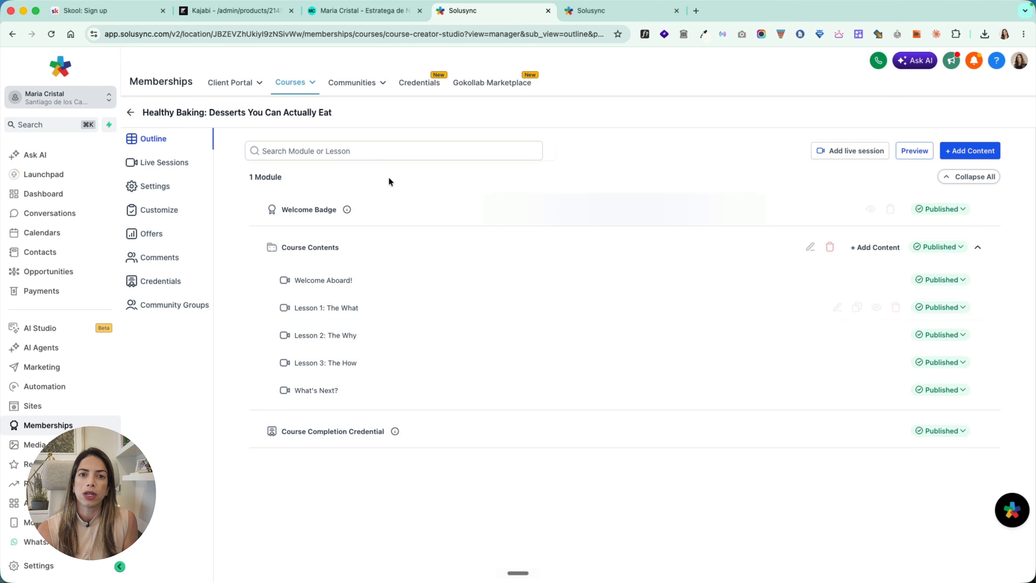
click(870, 208)
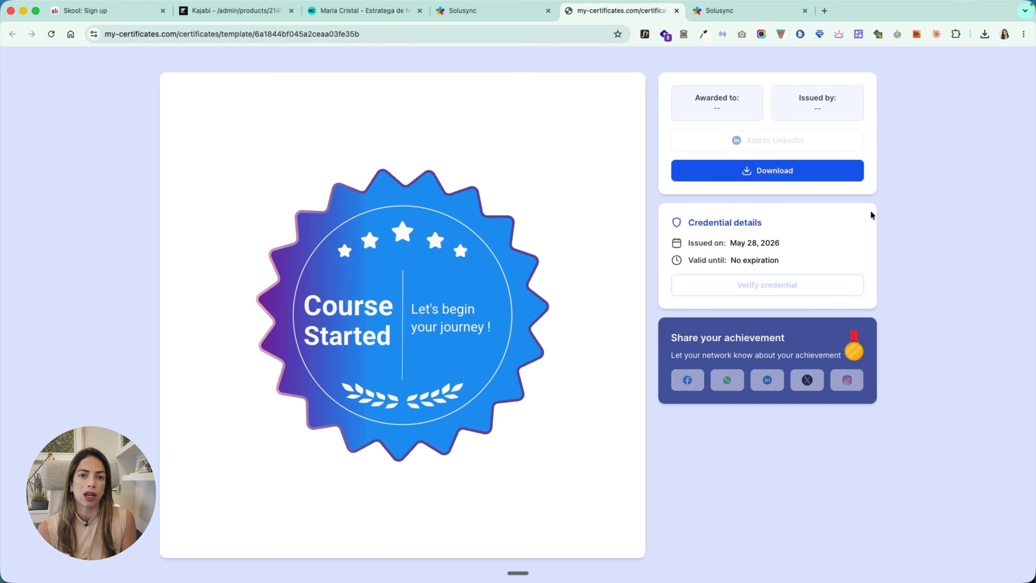
click(676, 12)
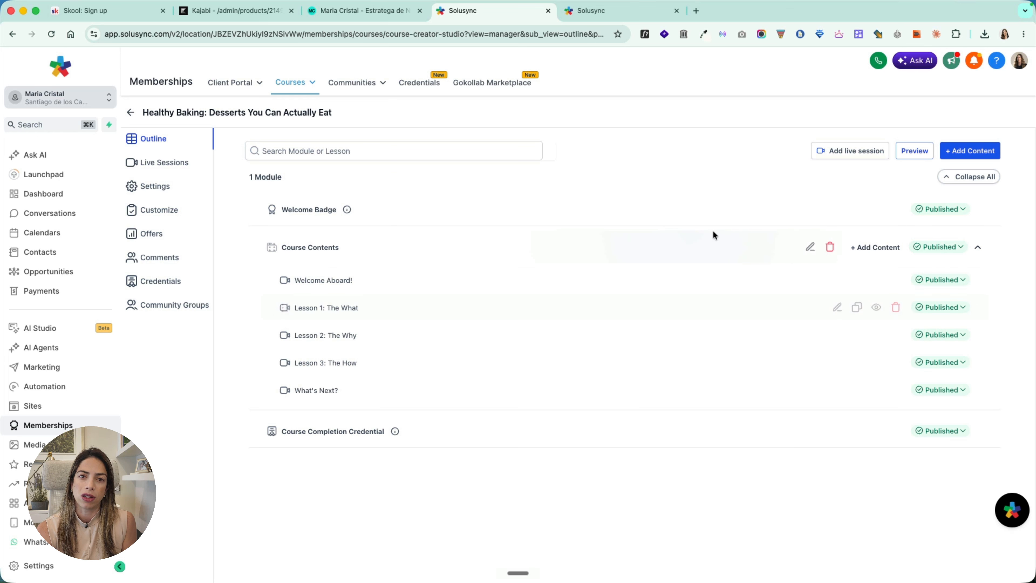
- Rename the Course Contents module "Healthy Baking Foundations", upload module thumbnail.jpeg as its image, and save the changes
click(811, 247)
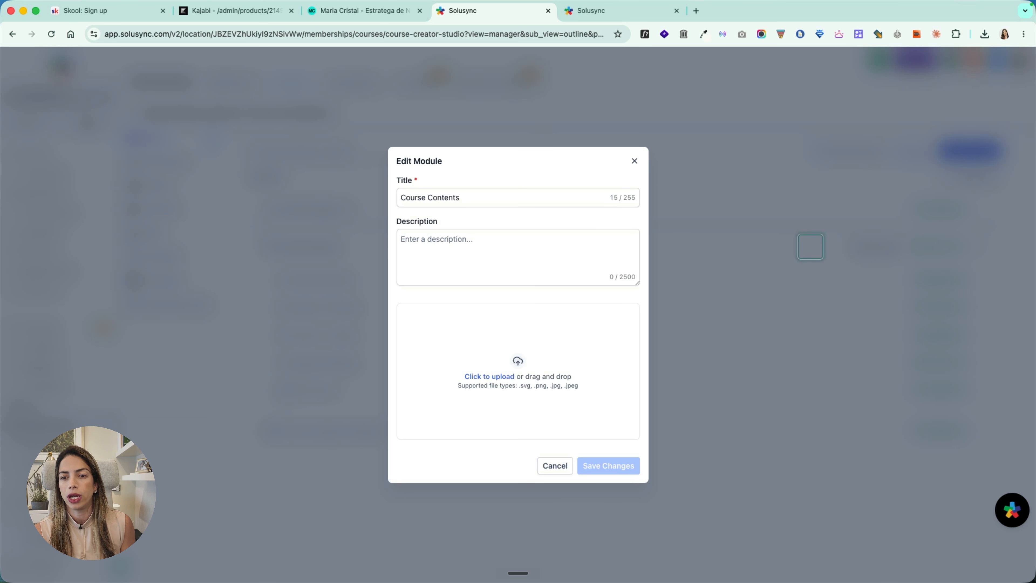
triple_click(496, 203)
text(Healthy Baking Foundations)
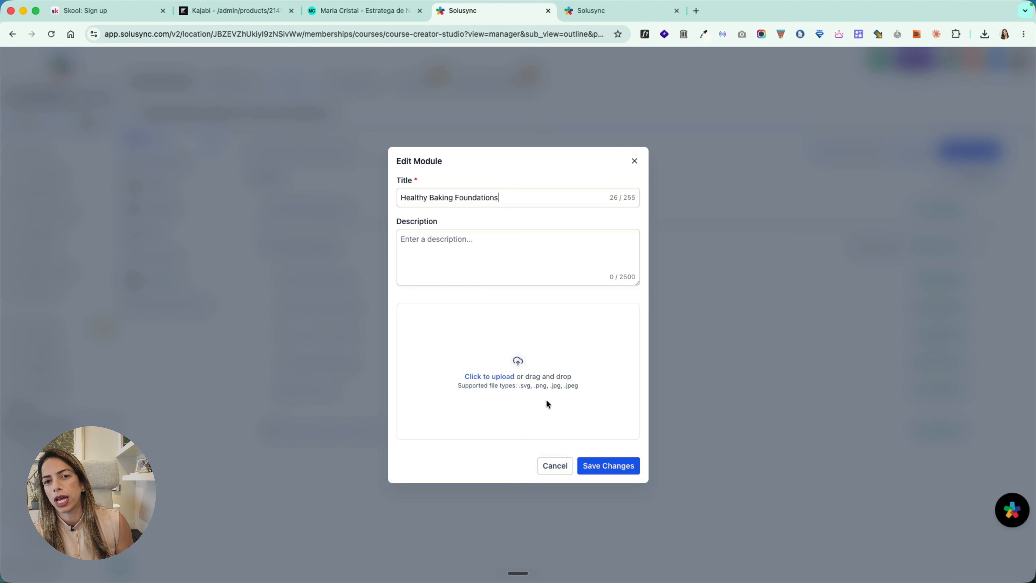
click(520, 385)
click(768, 395)
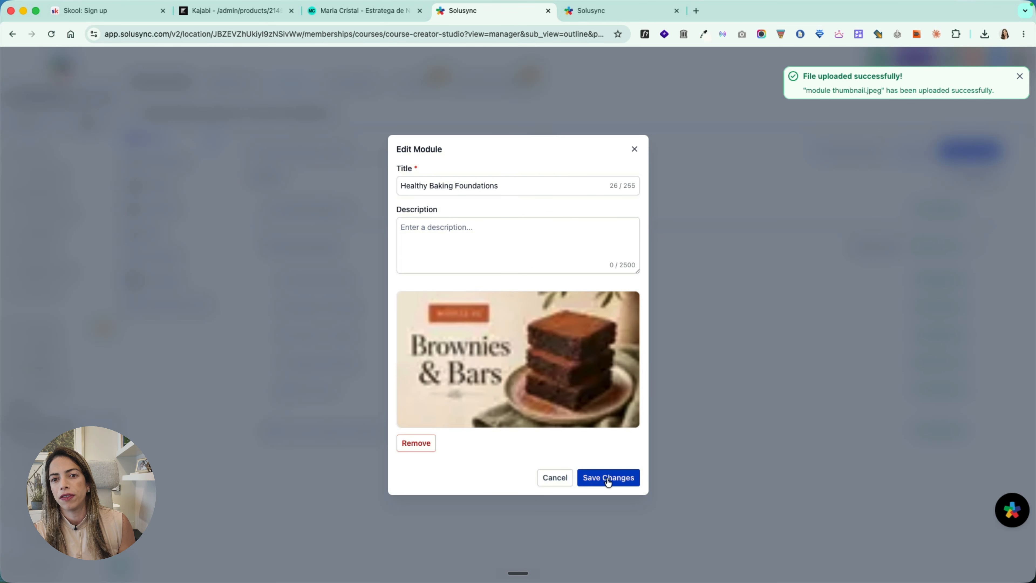
click(607, 481)
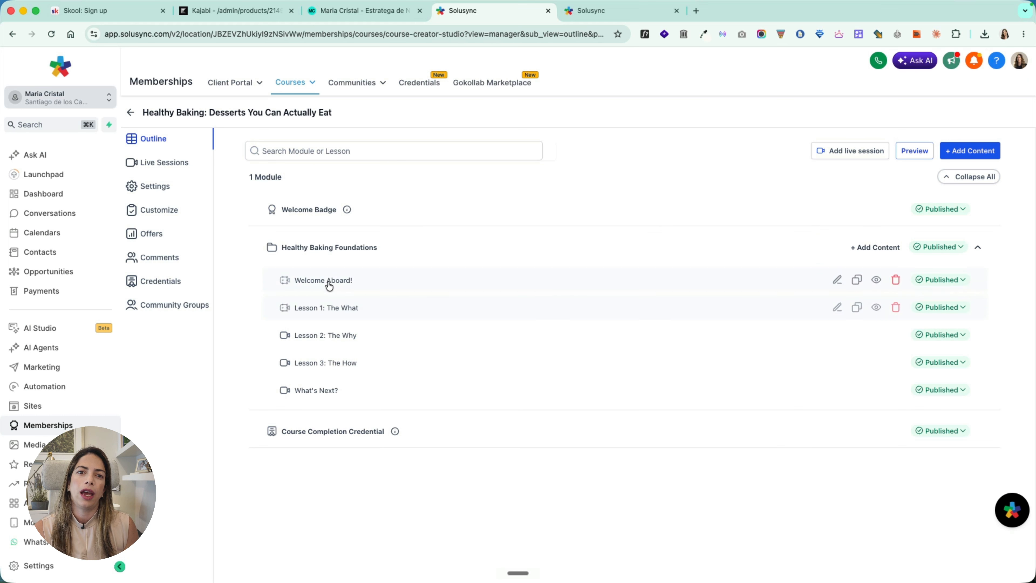
- Edit the "Welcome Aboard!" lesson and set its name to "Welcome and how to get the most out of this course"
click(837, 280)
click(344, 308)
key(super+a)
text(Welcome and how to get the most out of this course)
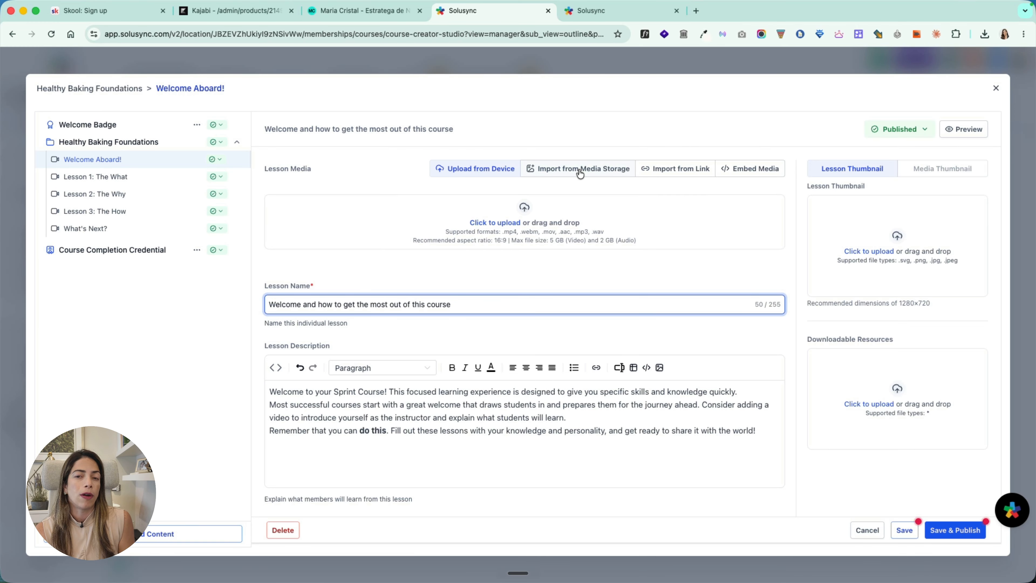
- Upload lesson thumbnail.jpeg as the lesson's thumbnail, keeping device upload as the media source, and save and publish the lesson
click(737, 172)
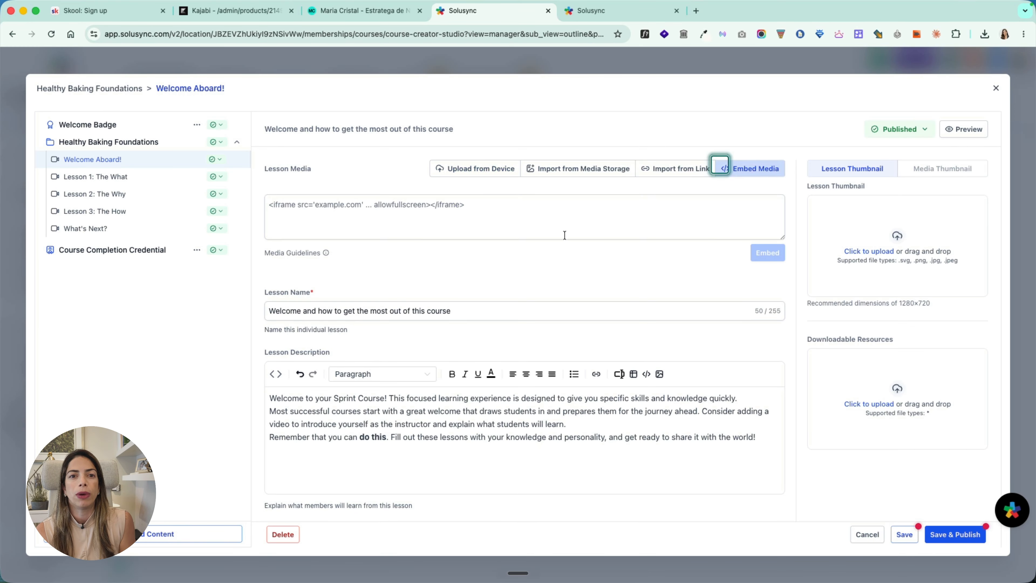
click(504, 171)
click(862, 247)
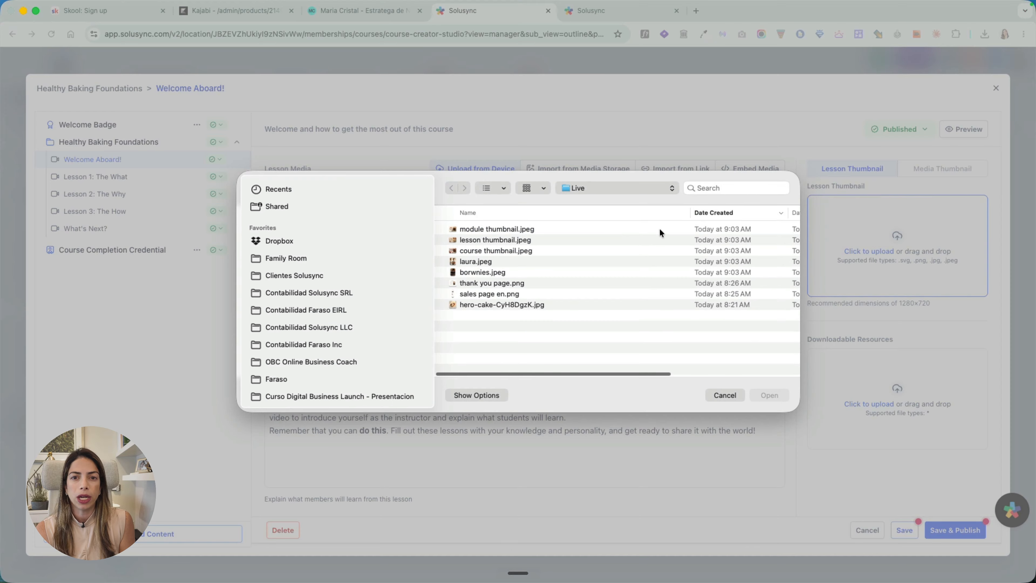
click(613, 242)
click(768, 394)
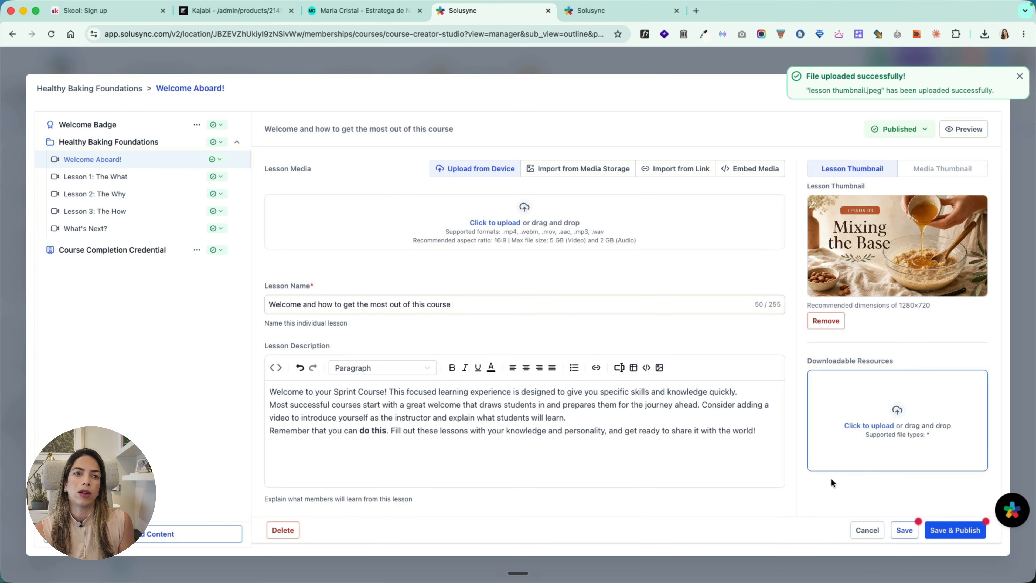
click(939, 530)
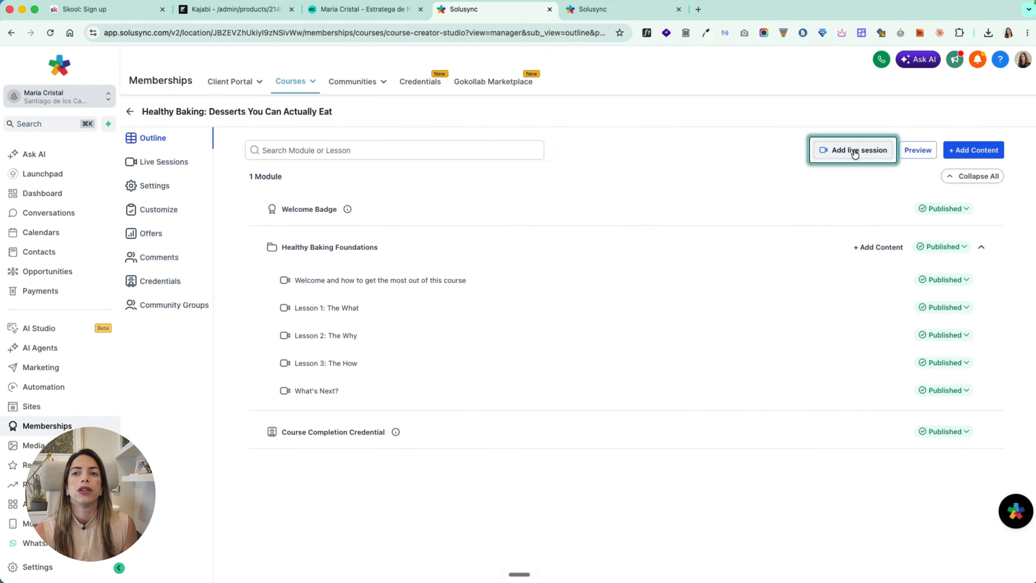
- Examine the basic details form for creating a live session and close it without creating one
click(852, 150)
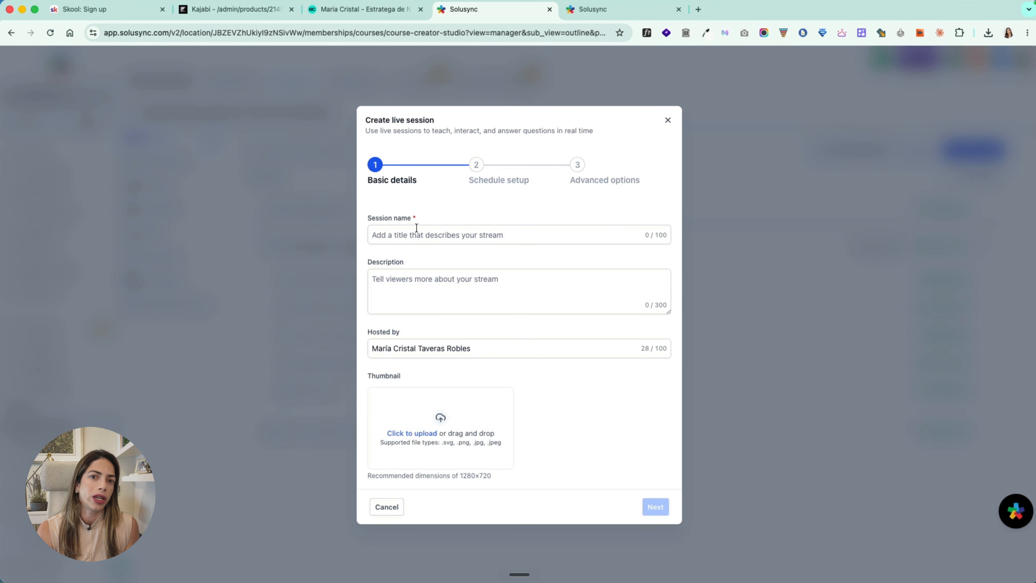
click(416, 294)
click(399, 345)
click(419, 436)
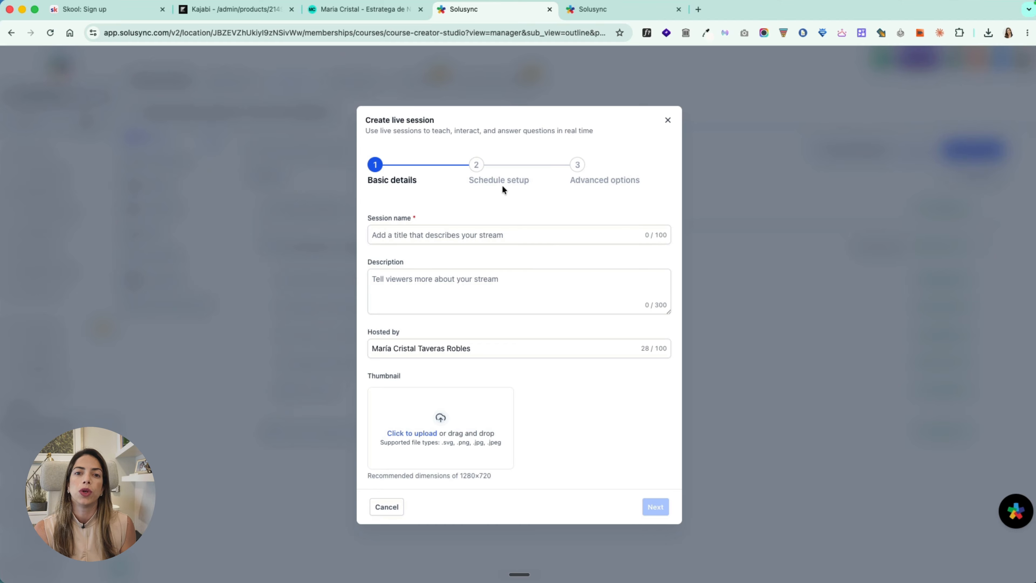
click(665, 123)
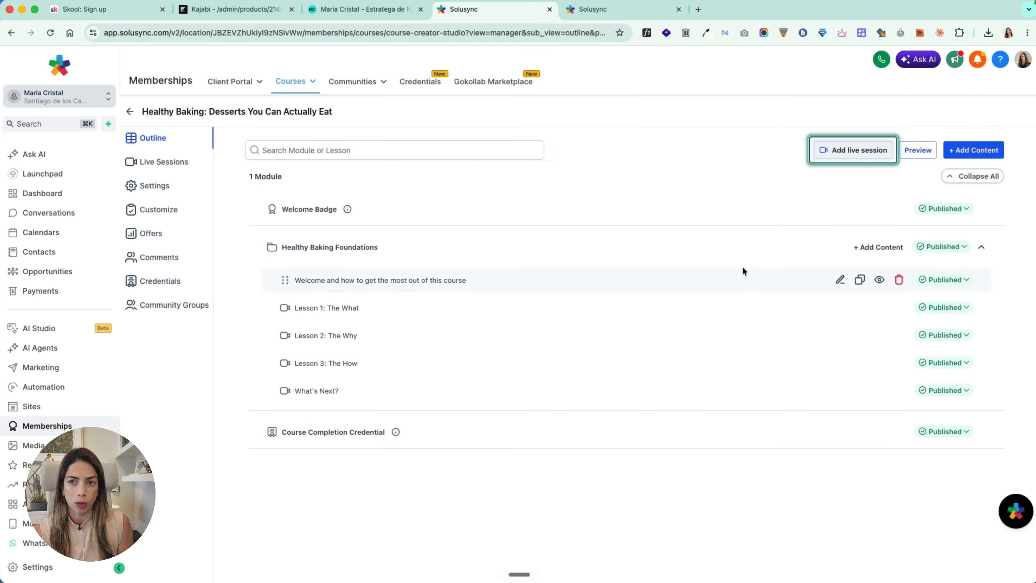
- Preview the course as members see it, view the welcome lesson in Healthy Baking Foundations, and return to the course outline
click(917, 152)
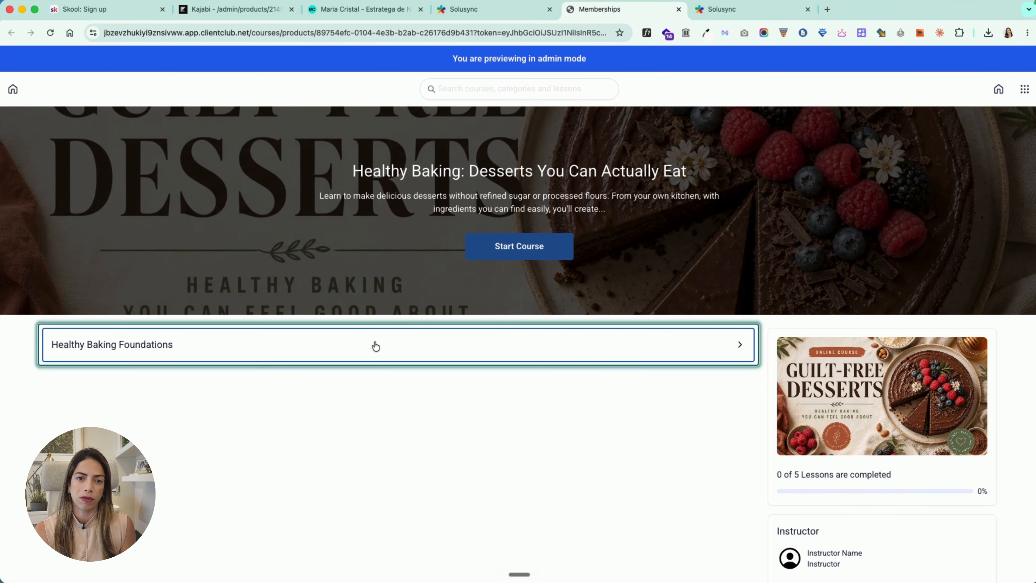
click(376, 346)
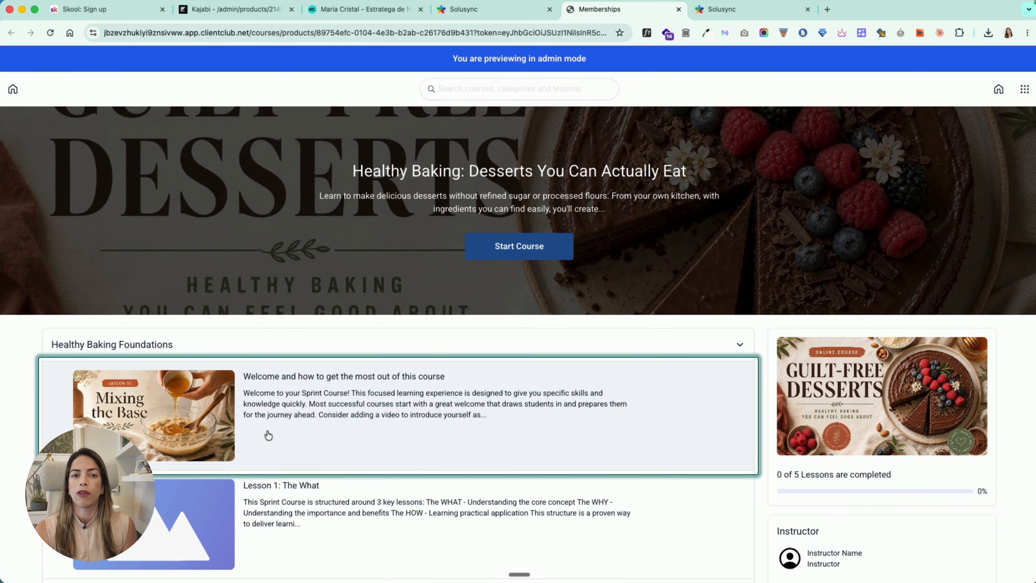
click(268, 435)
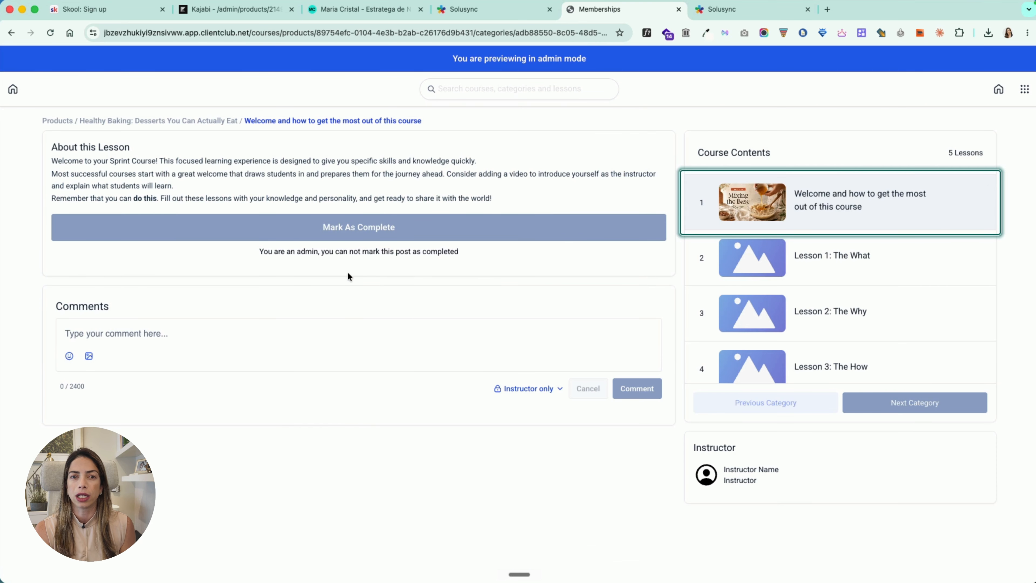
click(12, 33)
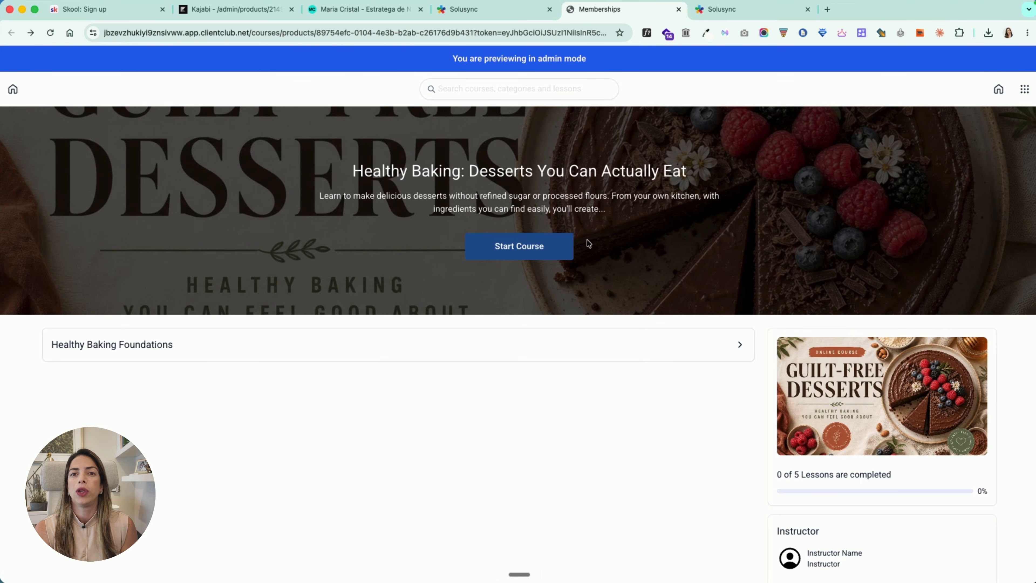
click(509, 12)
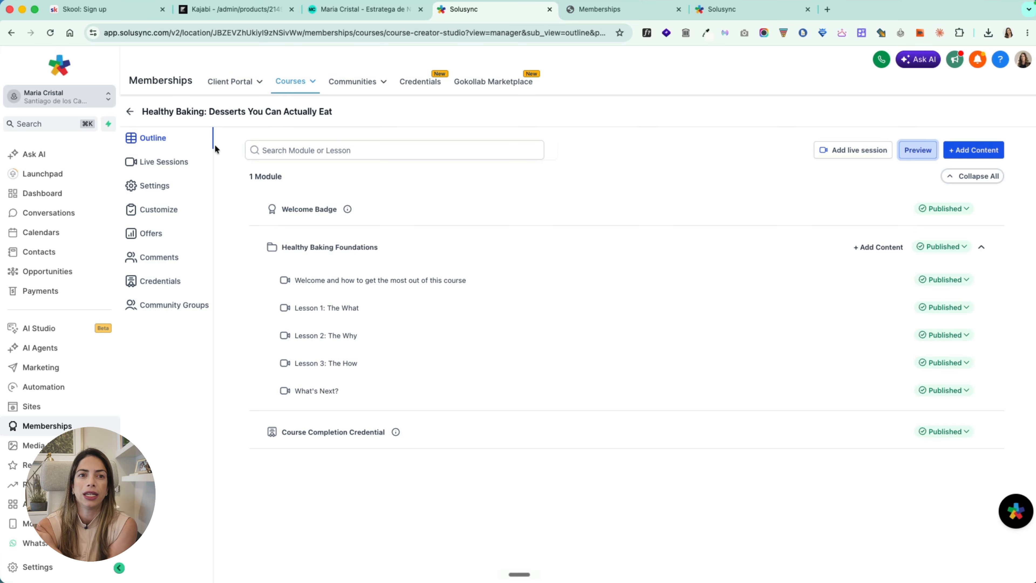
- Browse the system course templates, leave them unapplied, and examine the current theme's editor and its page list
click(157, 210)
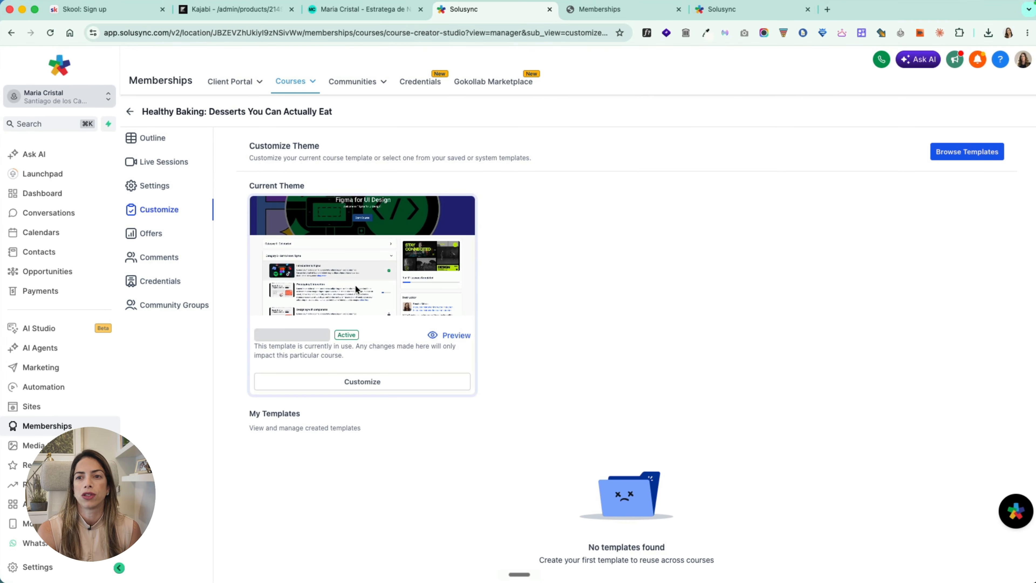
click(936, 160)
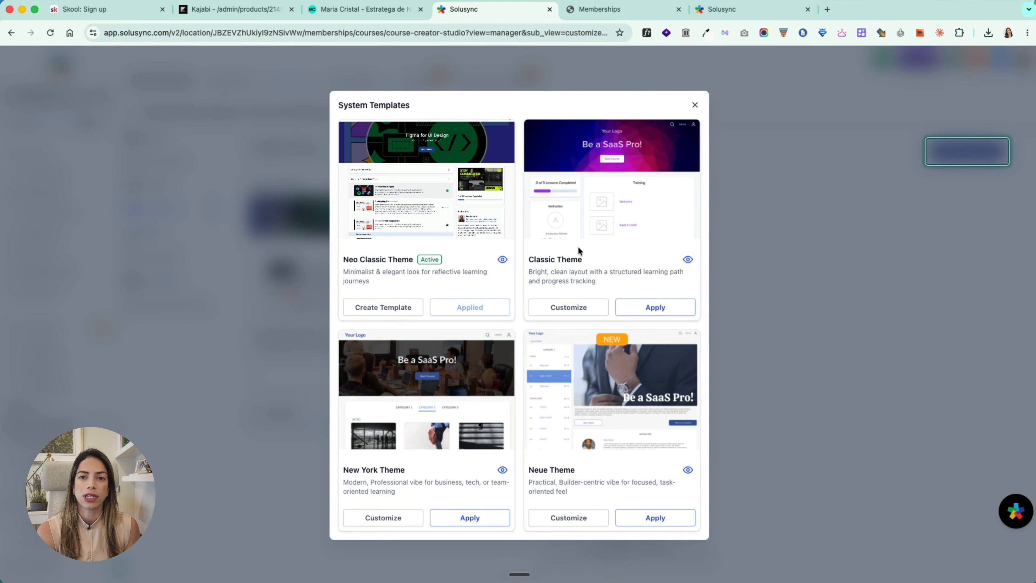
key(Escape)
click(323, 384)
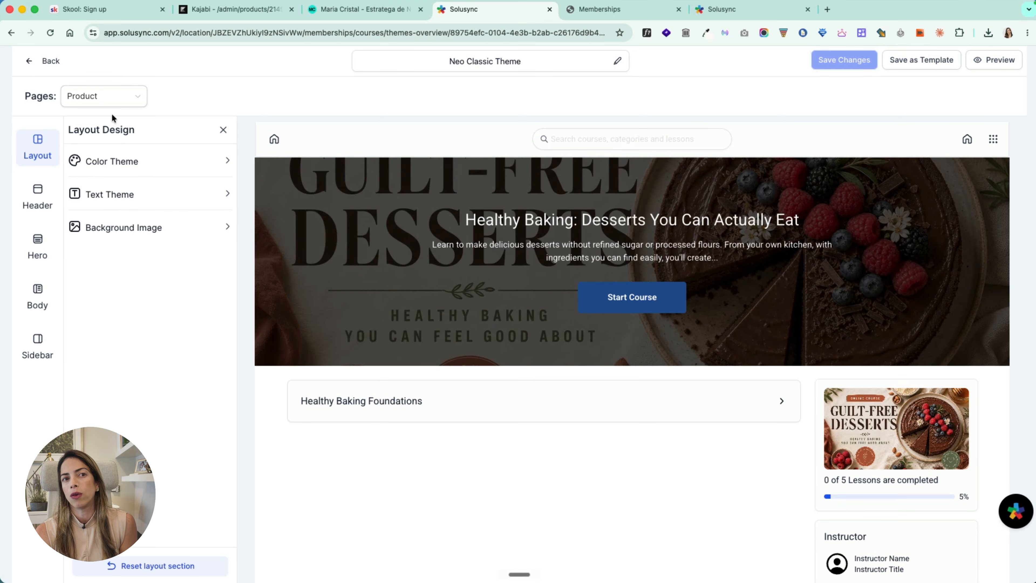
click(132, 99)
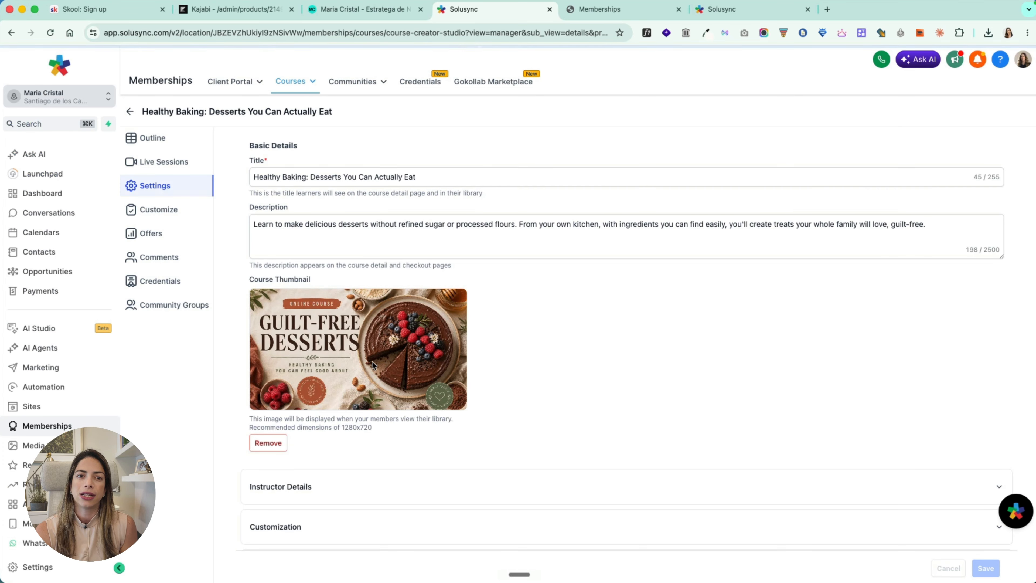
- Examine the course settings, including the instructor details, customization, learning experience and advanced sections
scroll(373, 363, down, 3)
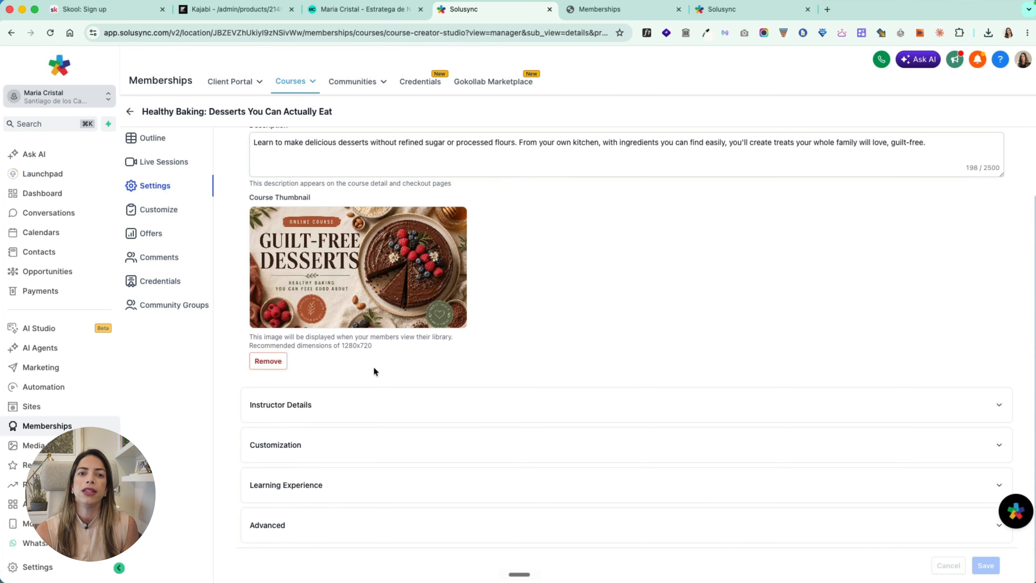
click(293, 413)
scroll(297, 431, down, 10)
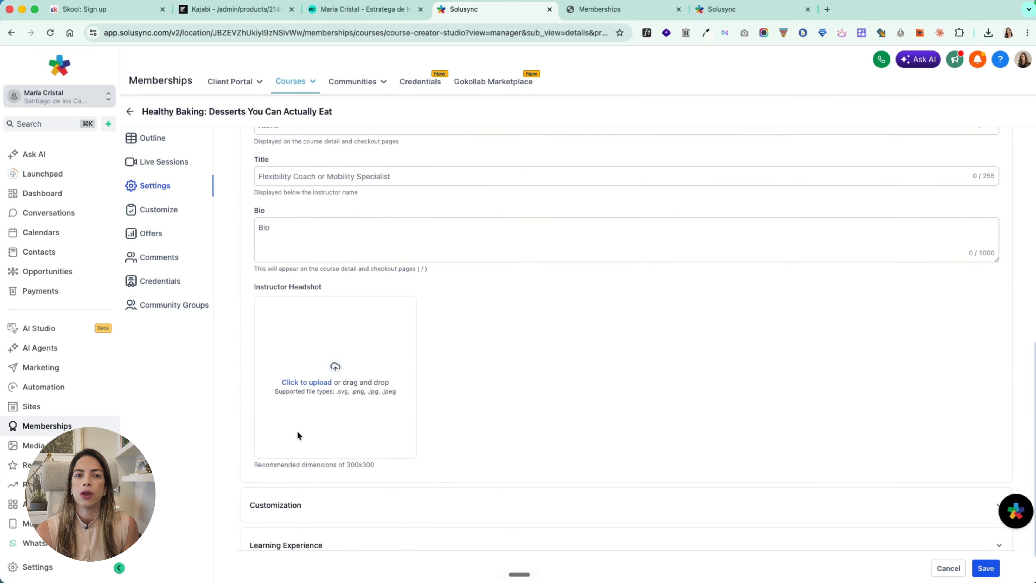
click(292, 446)
scroll(296, 440, down, 5)
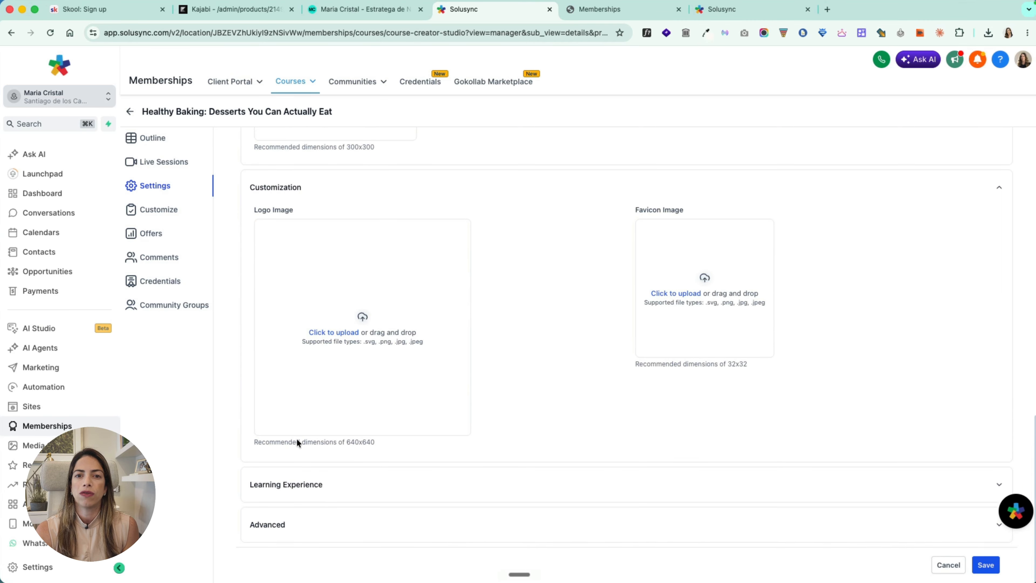
click(291, 491)
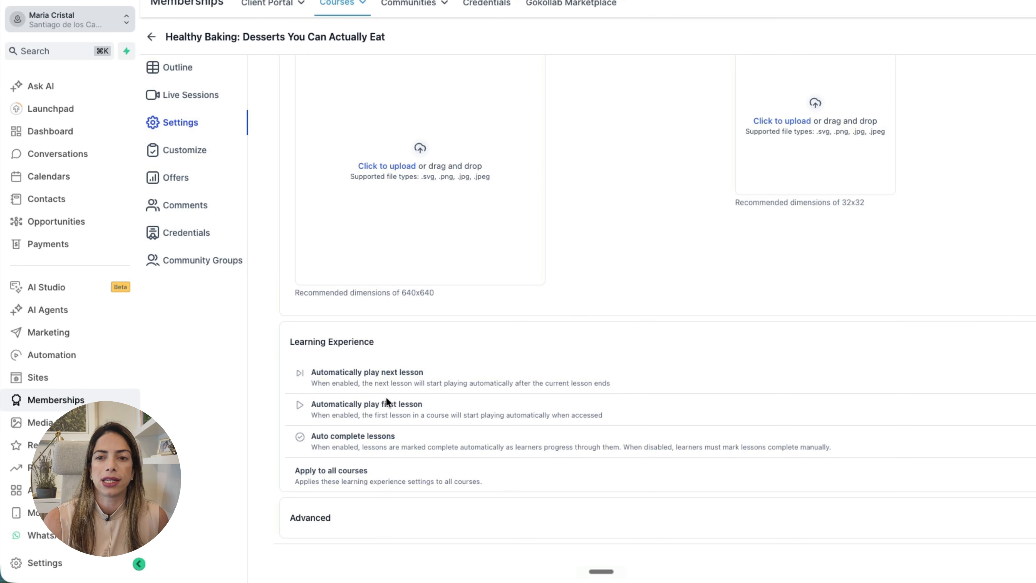
click(364, 517)
scroll(364, 519, down, 5)
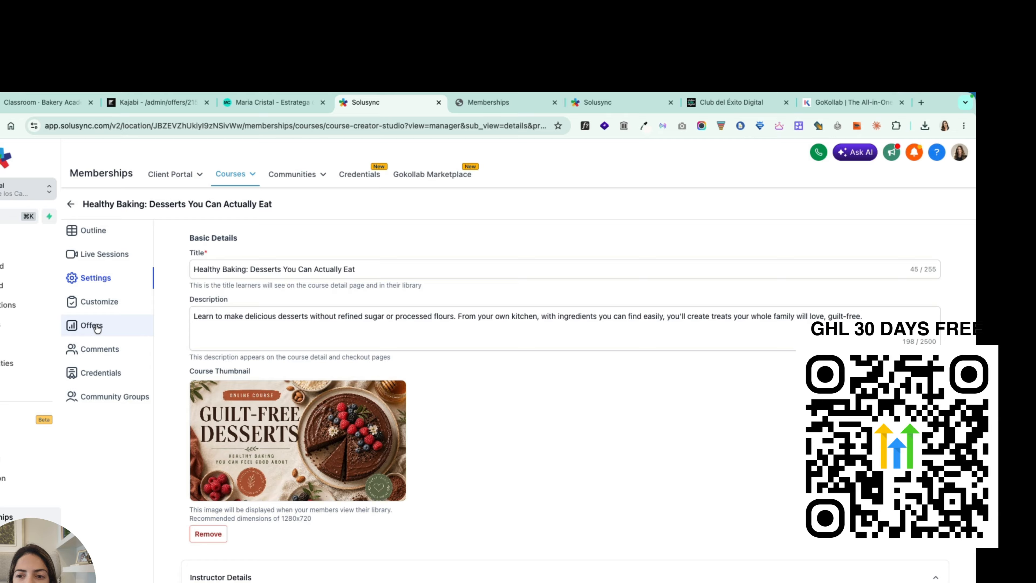
- Open the Healthy Baking offer from the course's offers and examine its title, description, attached products and advanced section
click(94, 326)
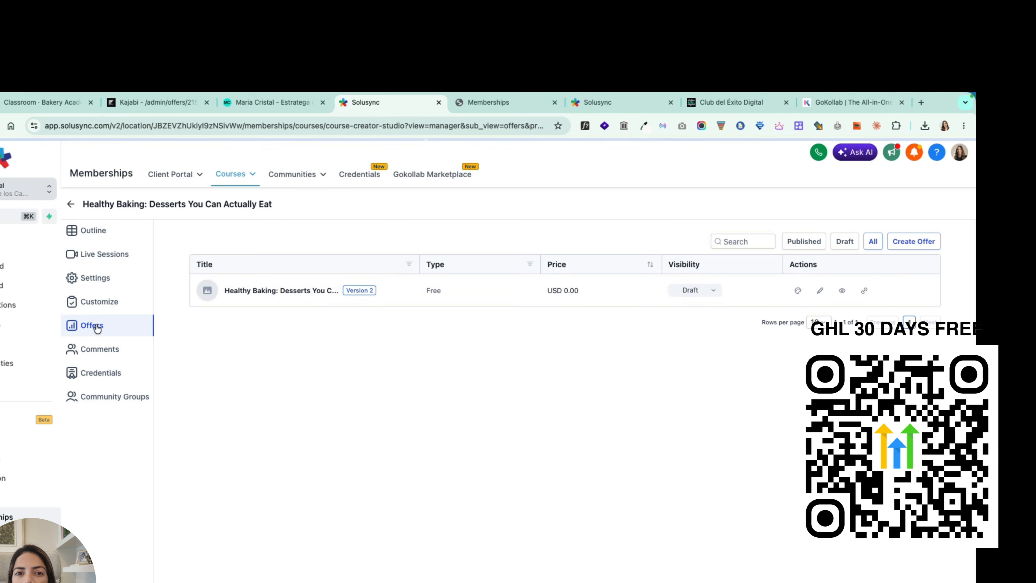
click(291, 296)
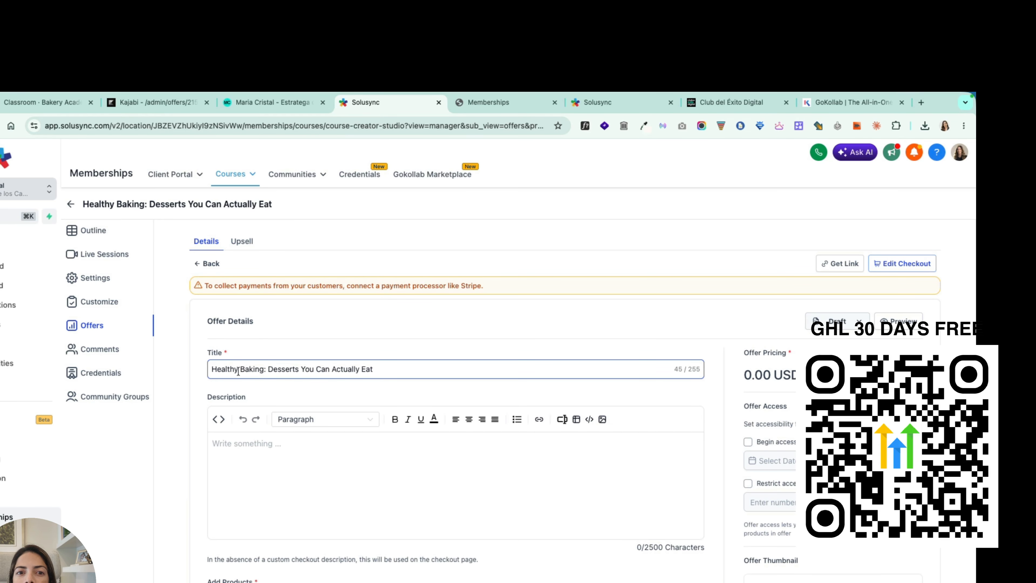
click(249, 469)
scroll(249, 469, down, 2)
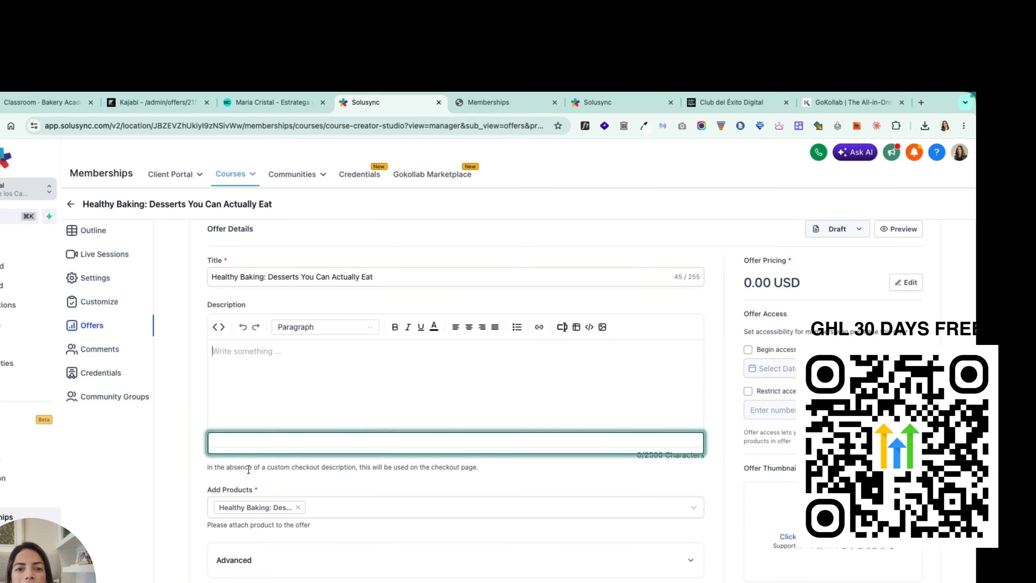
click(299, 560)
scroll(303, 565, down, 5)
scroll(351, 542, up, 10)
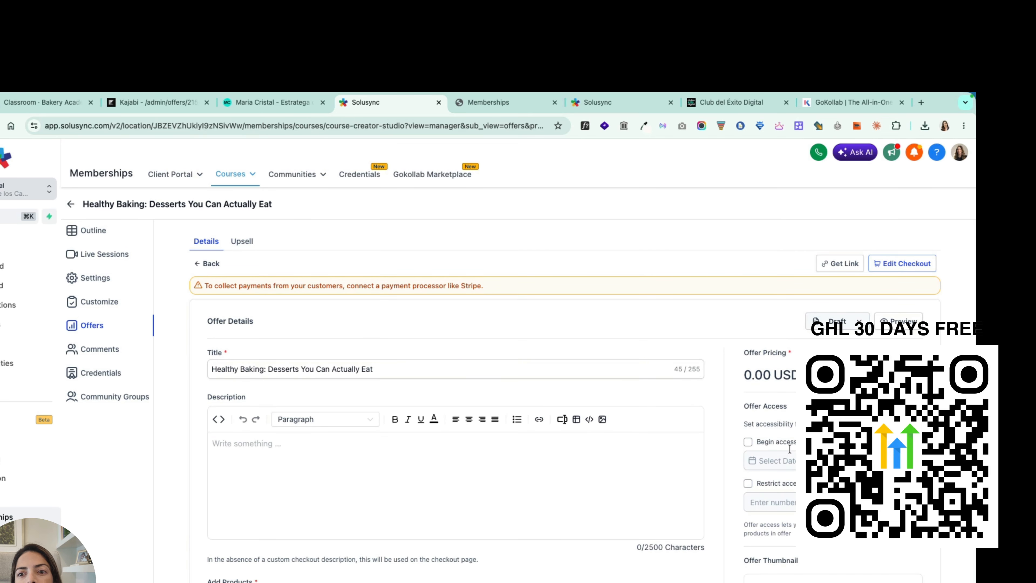
- Begin the offer's access on 28/05/2026, restrict it to 1 day, and upload course thumbnail.jpeg as the offer thumbnail
click(748, 442)
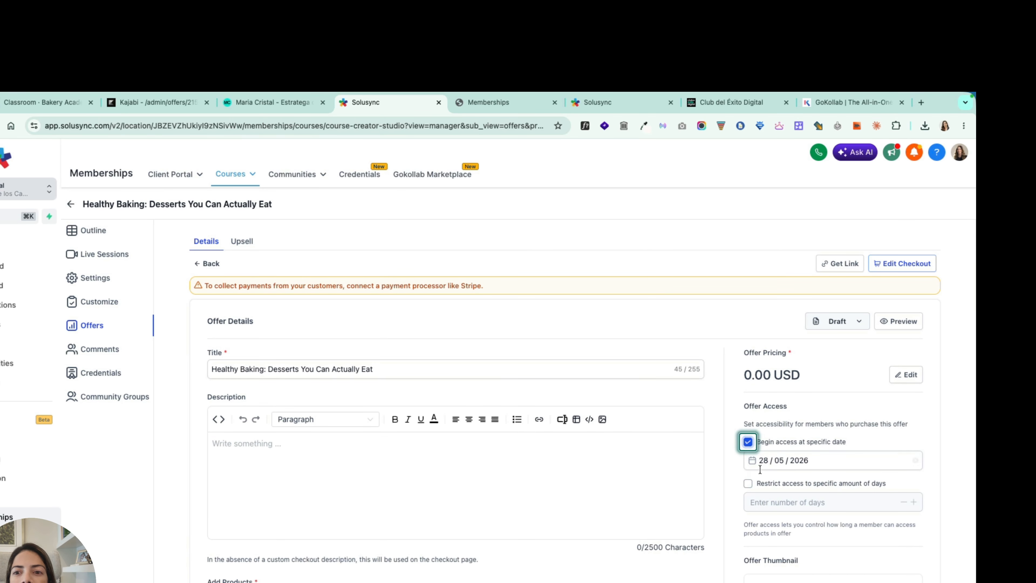
click(748, 483)
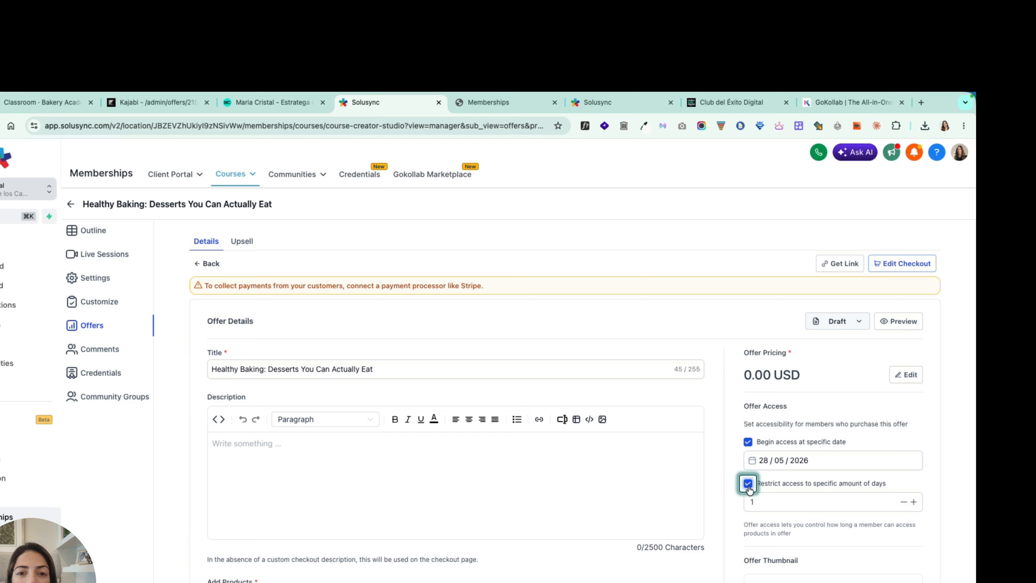
scroll(750, 490, down, 5)
click(803, 398)
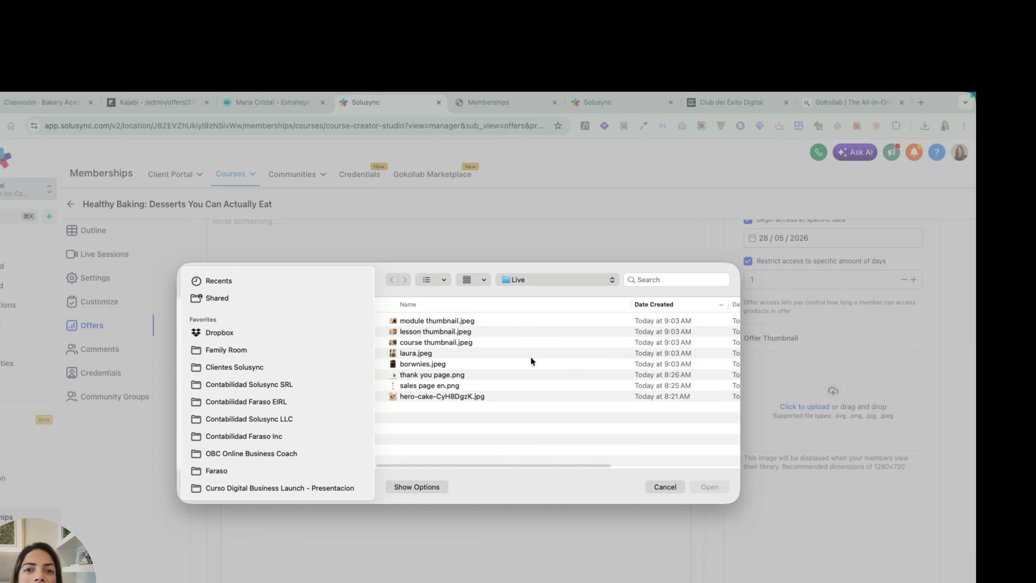
double_click(420, 344)
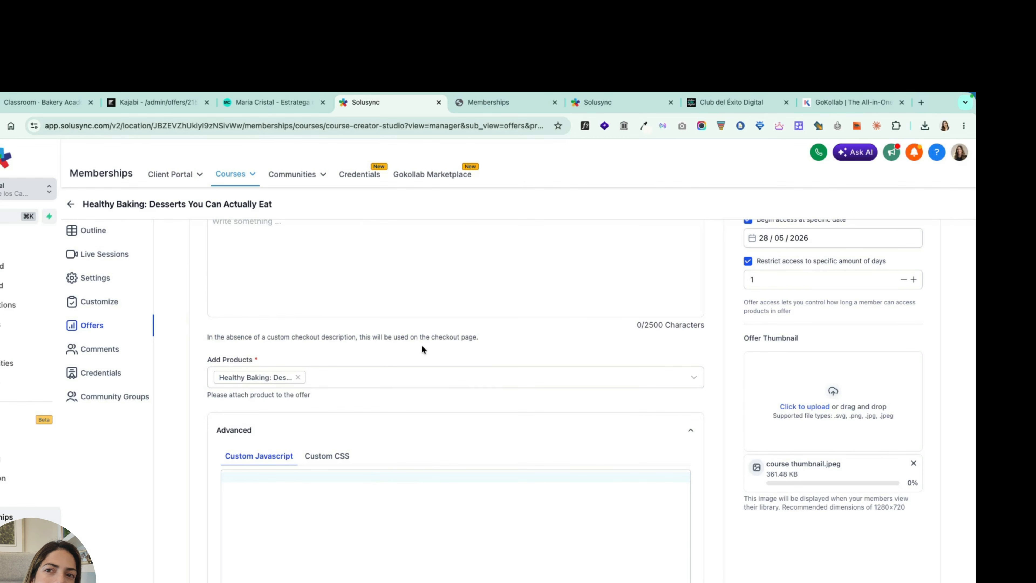
- Examine the upsell types available for the offer without adding one, and open the offer's checkout editor
click(246, 242)
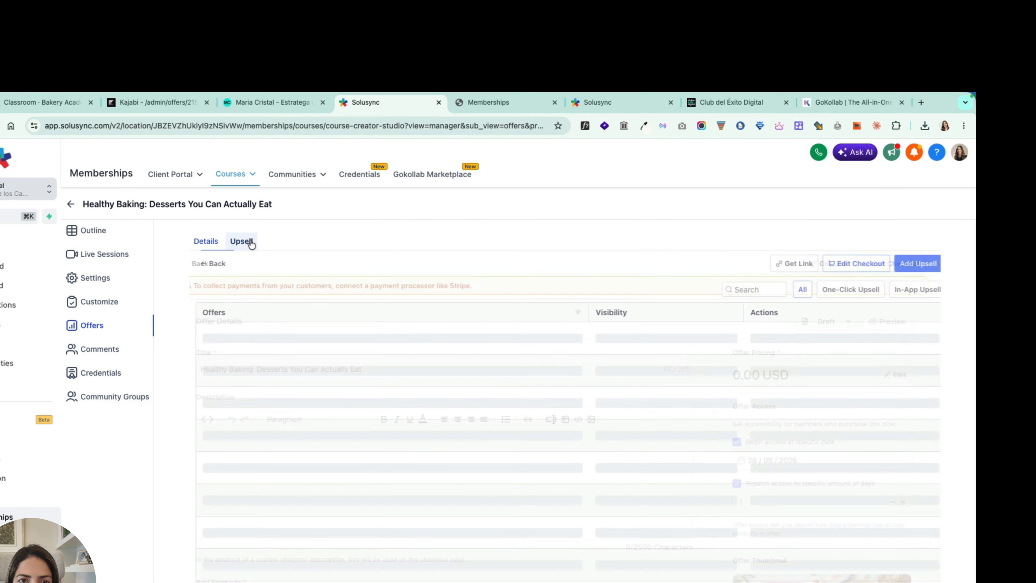
click(565, 413)
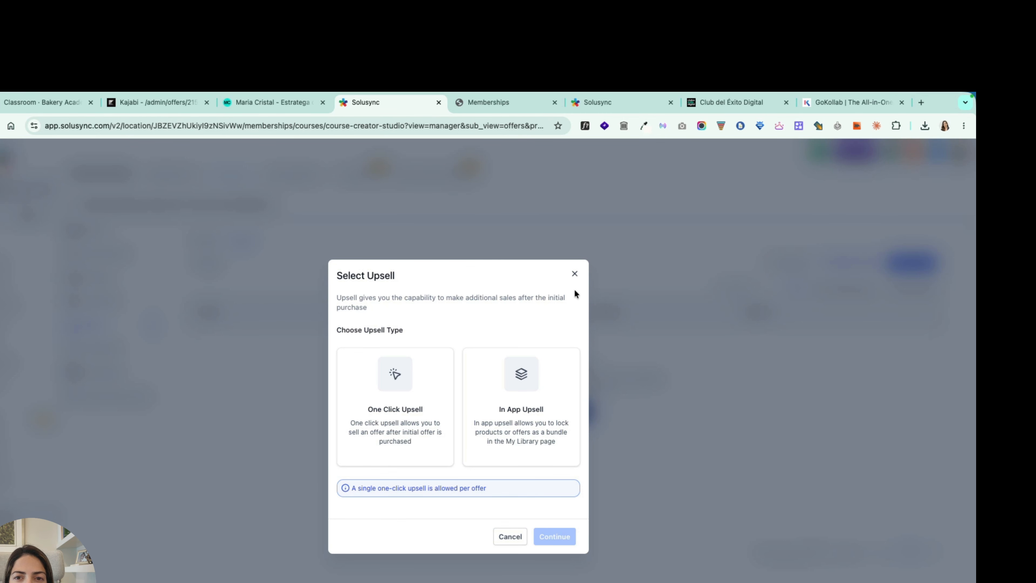
click(575, 273)
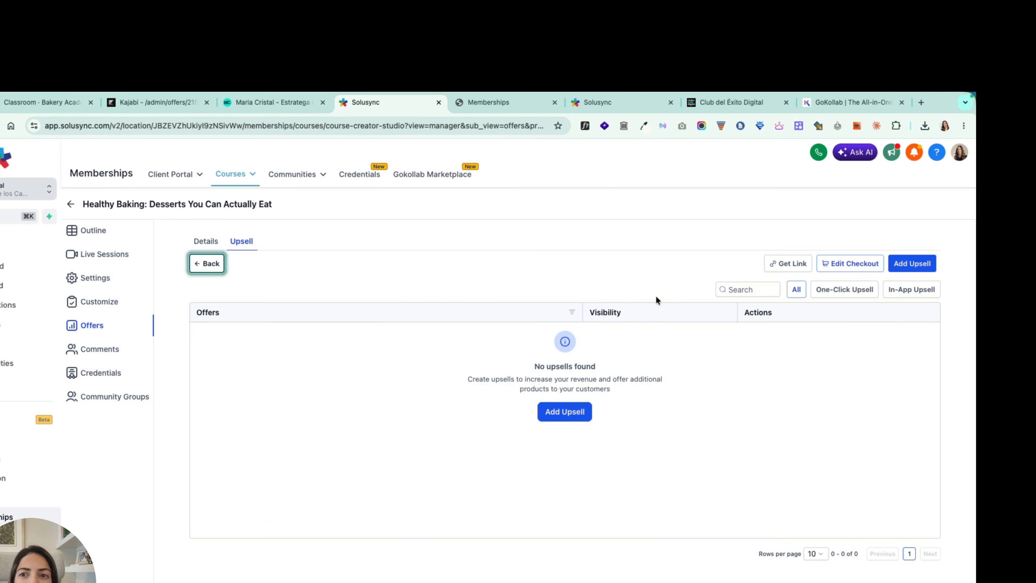
click(839, 267)
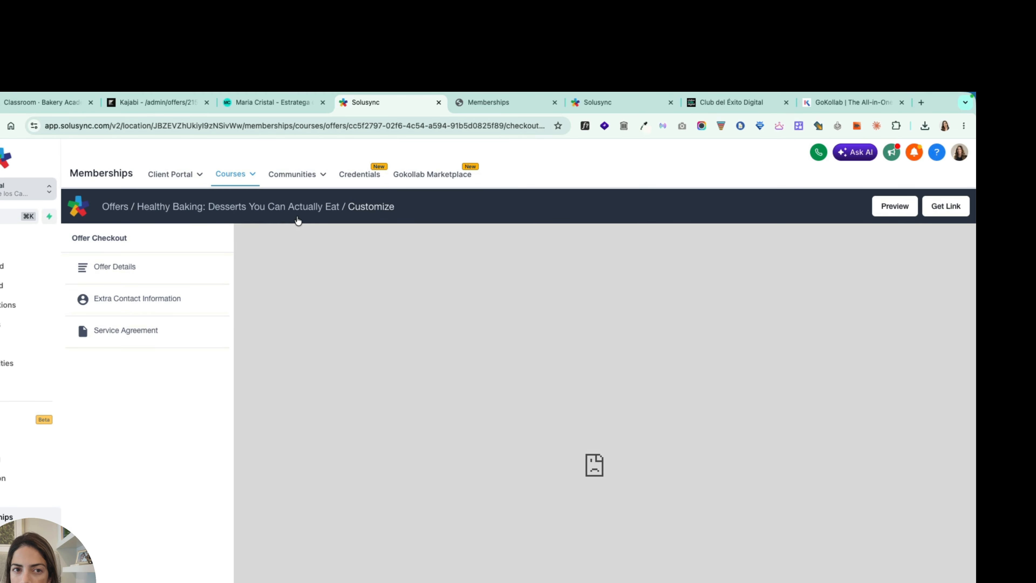
- Reopen the Healthy Baking offer from the overall offers list and highlight the start of its payment collection notice
click(231, 173)
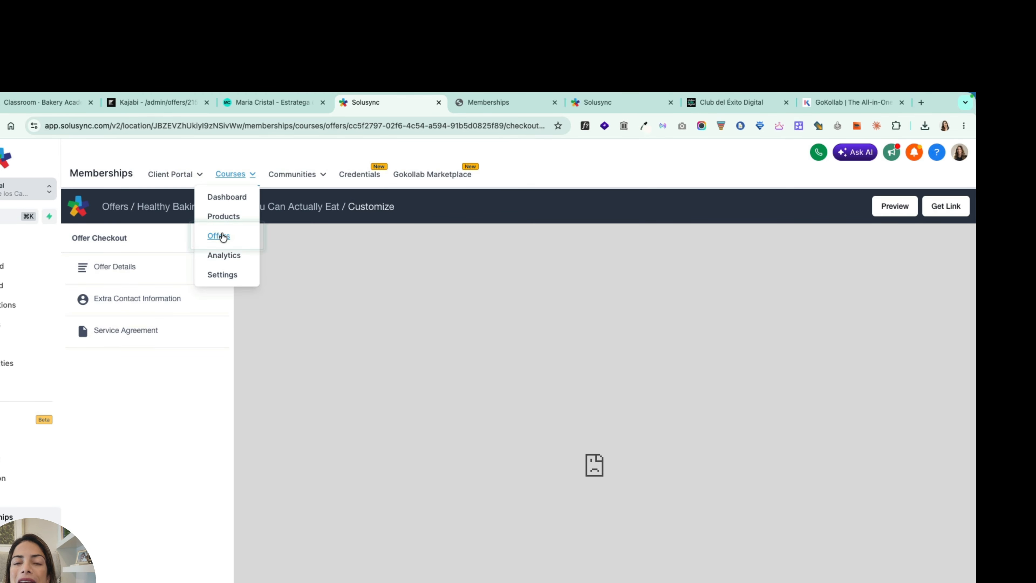
click(223, 237)
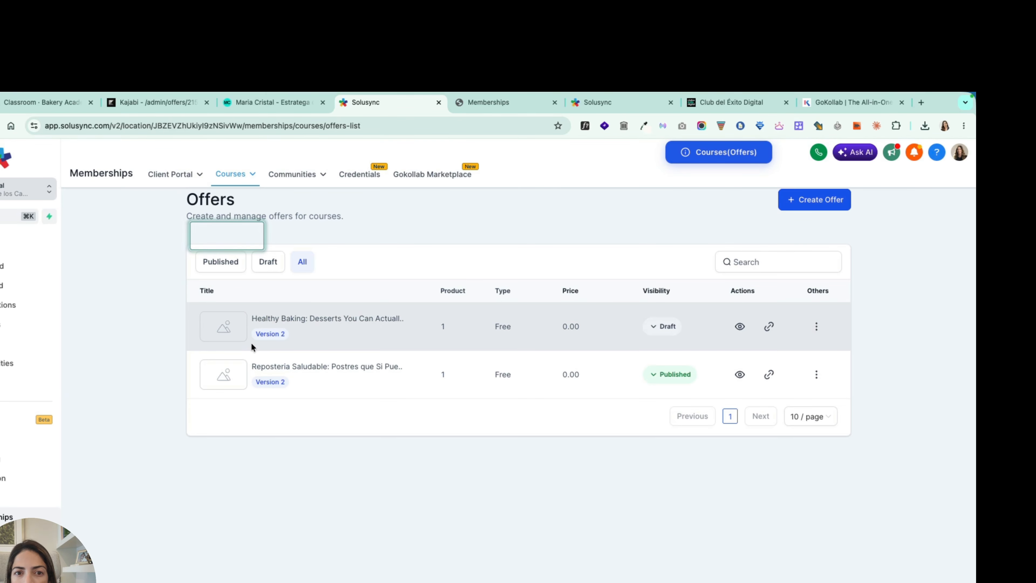
click(282, 322)
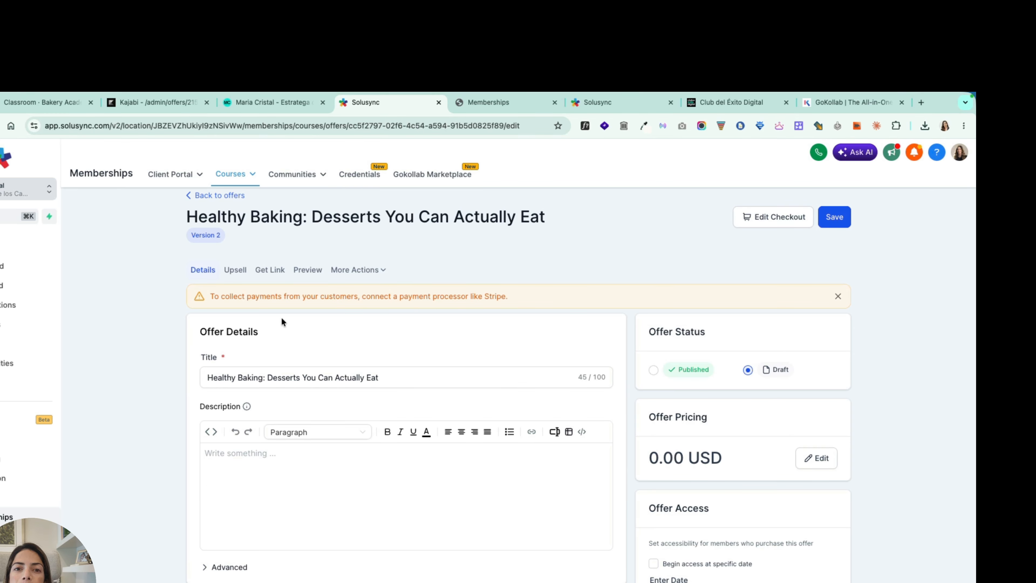
drag(284, 296, 213, 296)
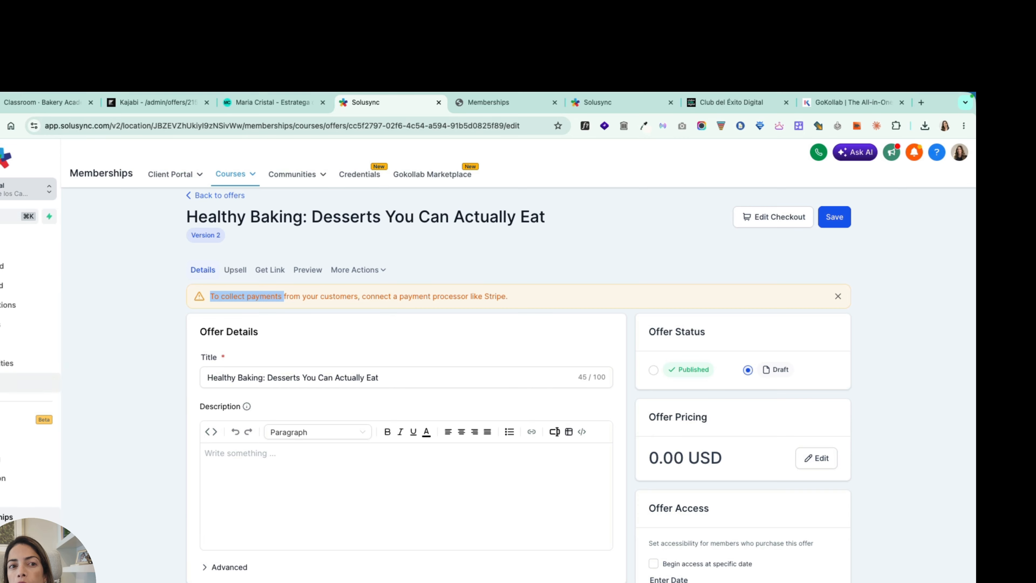
- Start creating a new product in the Payments product list
click(25, 382)
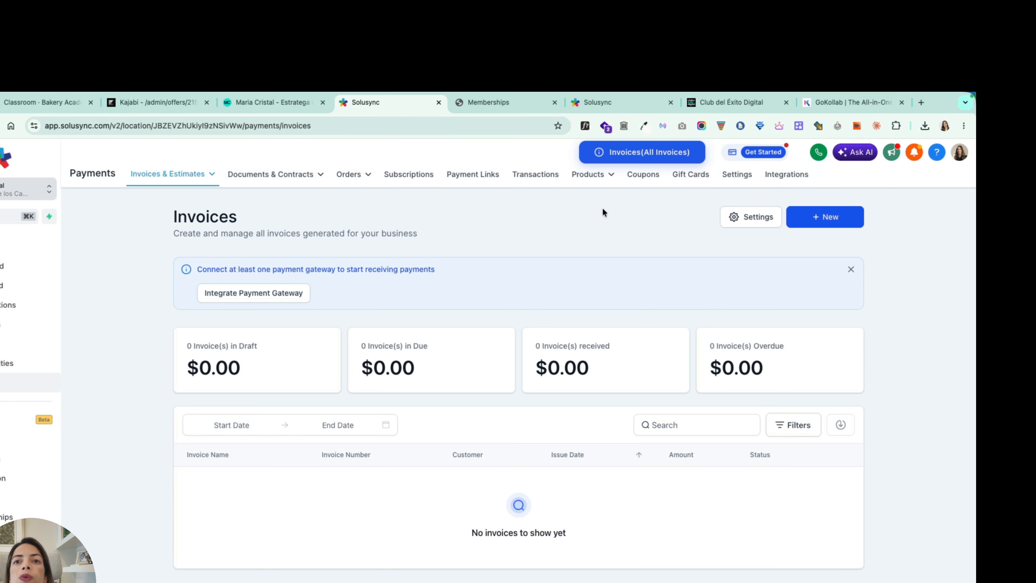
click(587, 178)
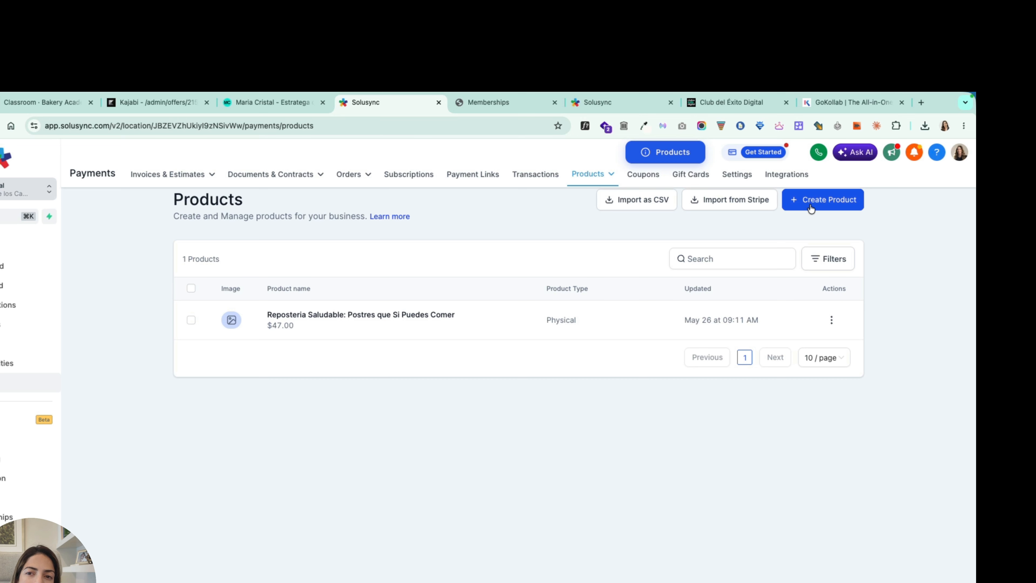
click(835, 206)
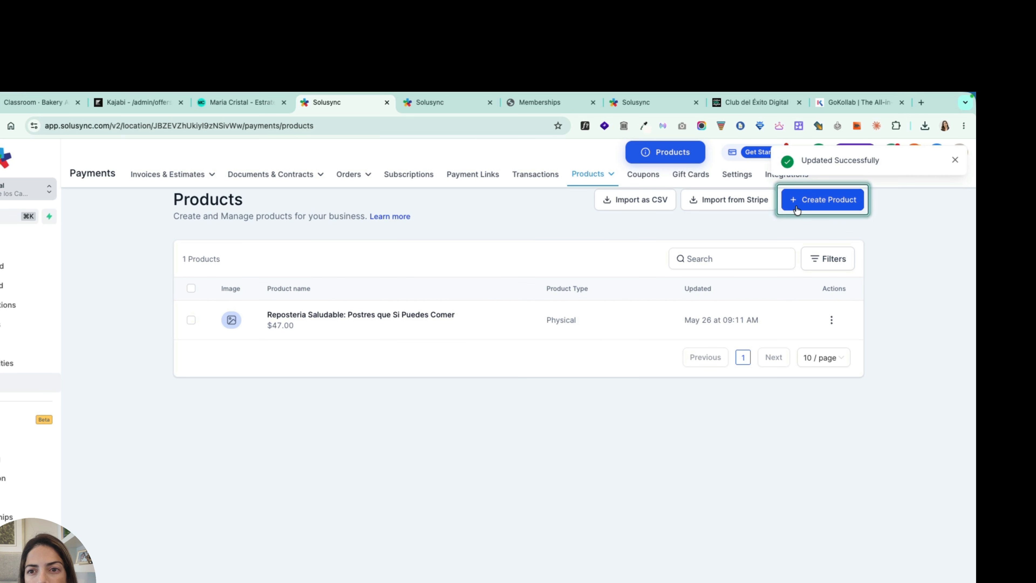
- Add the Guilt-Free Desserts image from media storage as the product media and open the one-time price amount for editing
scroll(455, 388, down, 15)
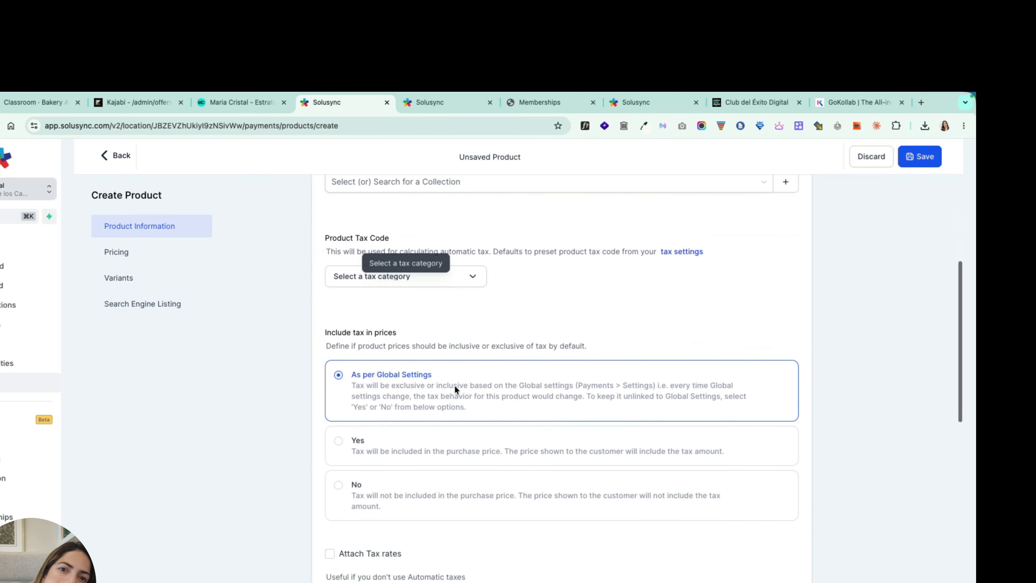
scroll(455, 387, down, 2)
click(558, 328)
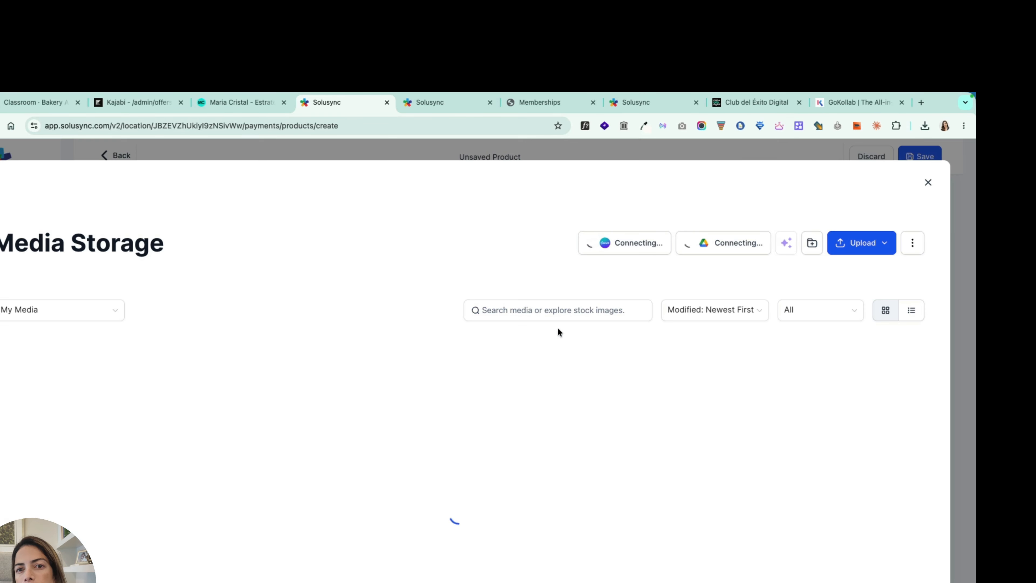
click(897, 360)
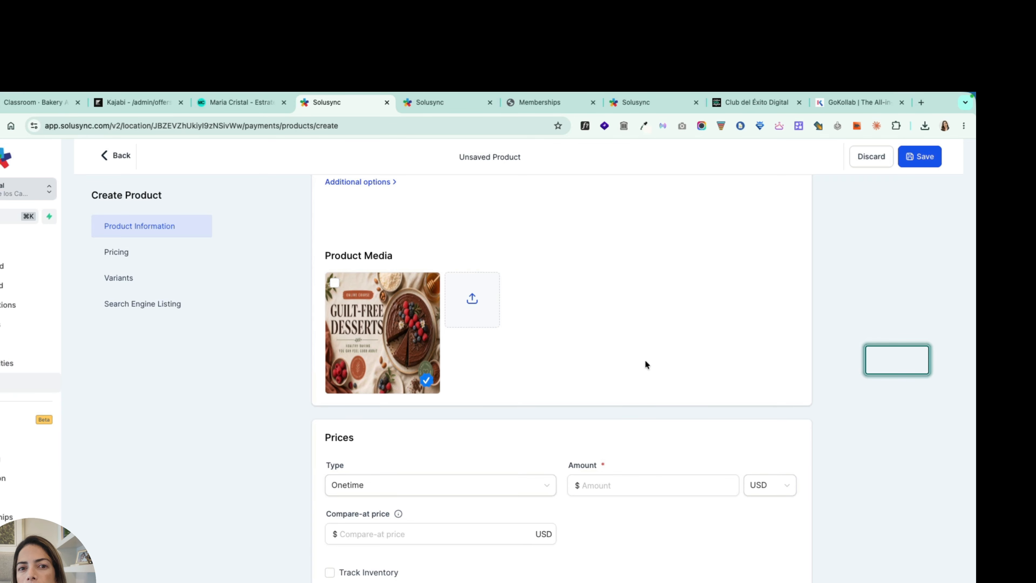
scroll(521, 386, down, 5)
click(615, 290)
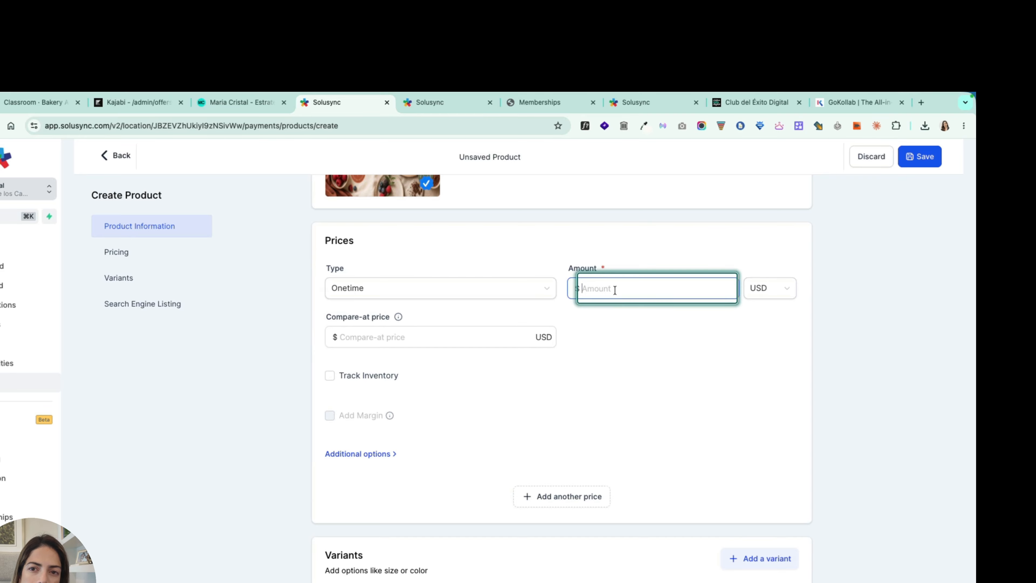
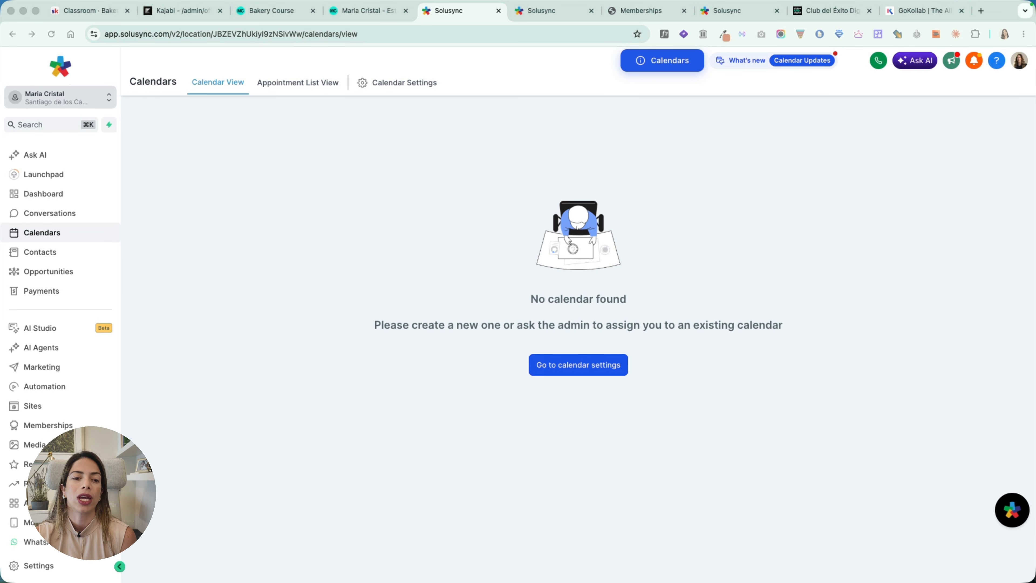
- Start a new funnel in Sites to be built with AI and switch the assistant to Build mode
click(191, 263)
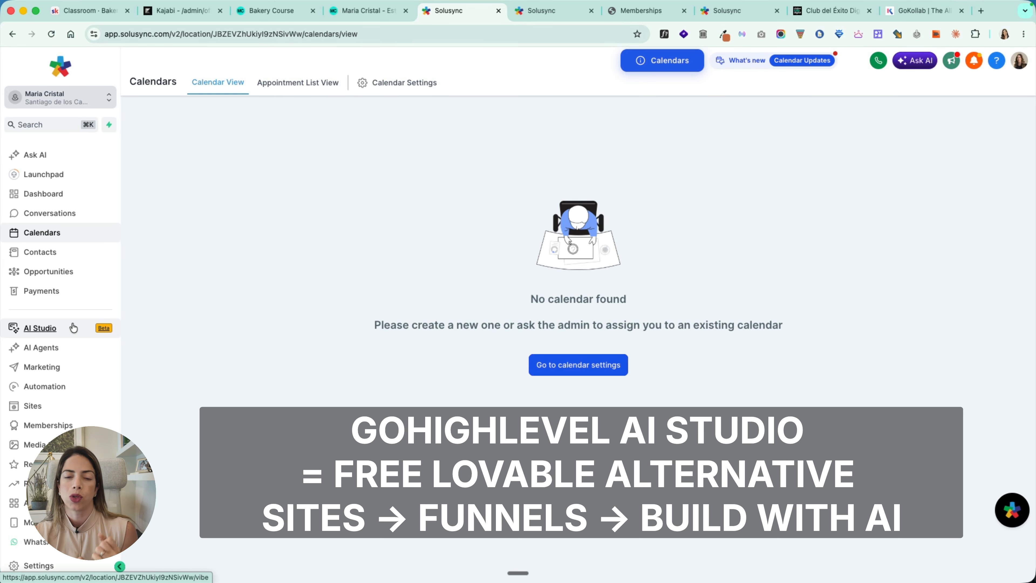
click(29, 406)
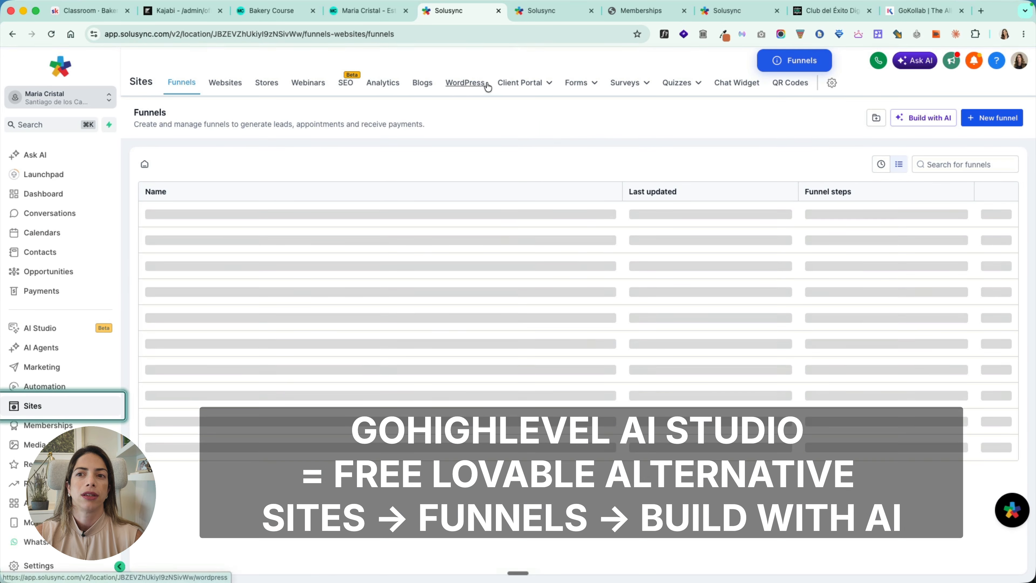
click(907, 122)
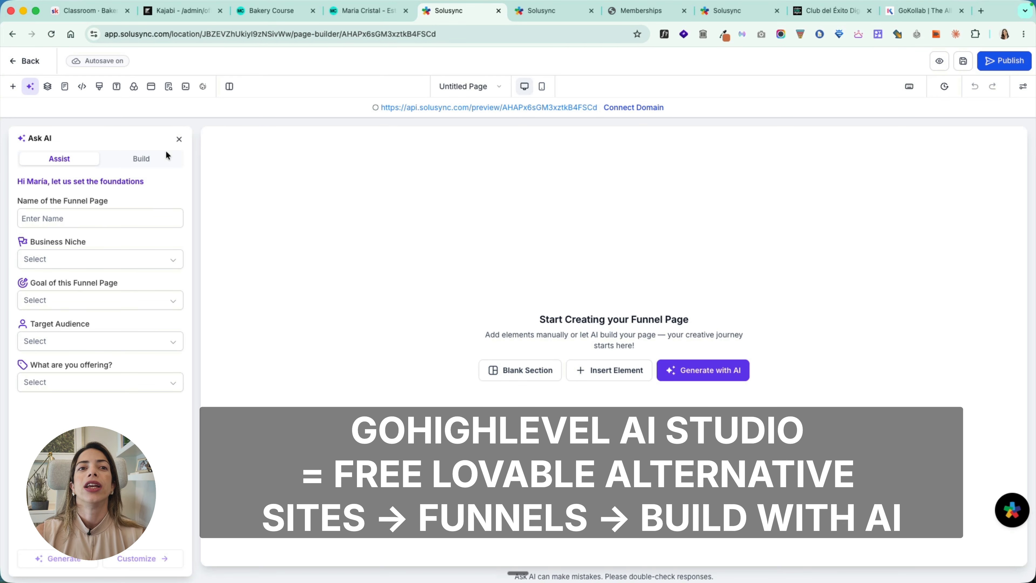
click(149, 159)
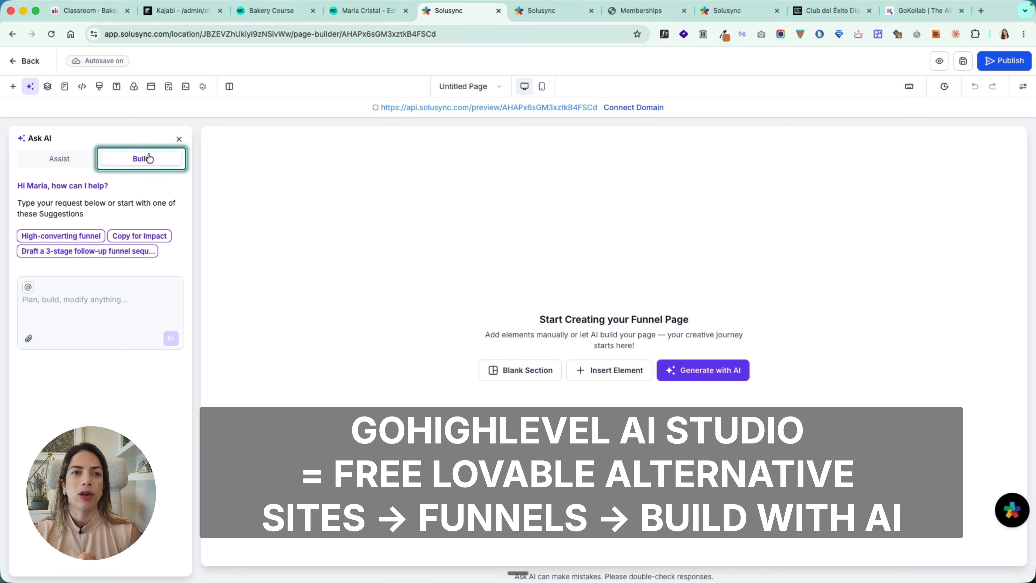
- Attach the screenshot "sales page en.png" to the AI build request
click(30, 338)
click(55, 357)
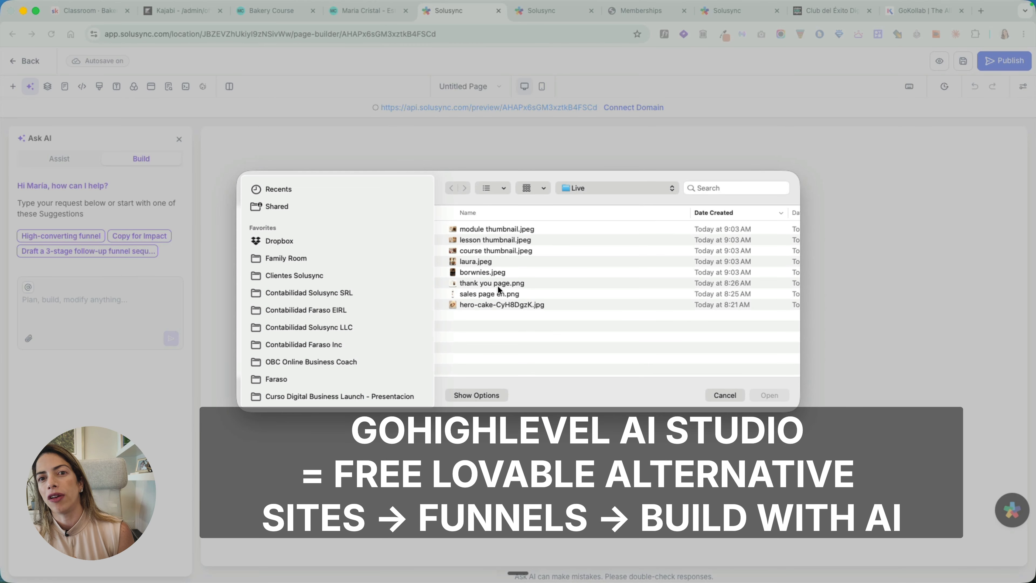
click(498, 294)
scroll(499, 294, right, 5)
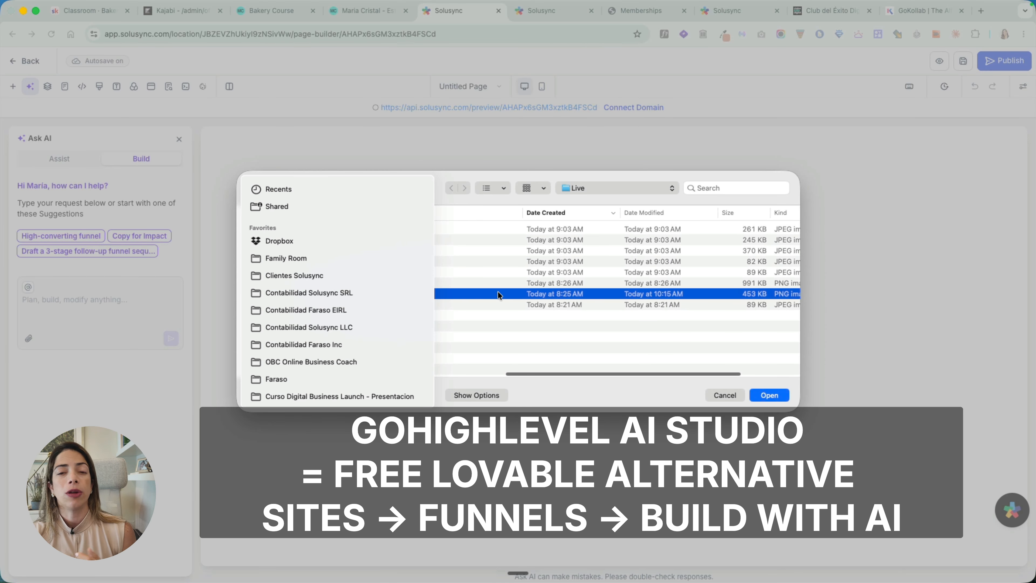
double_click(497, 292)
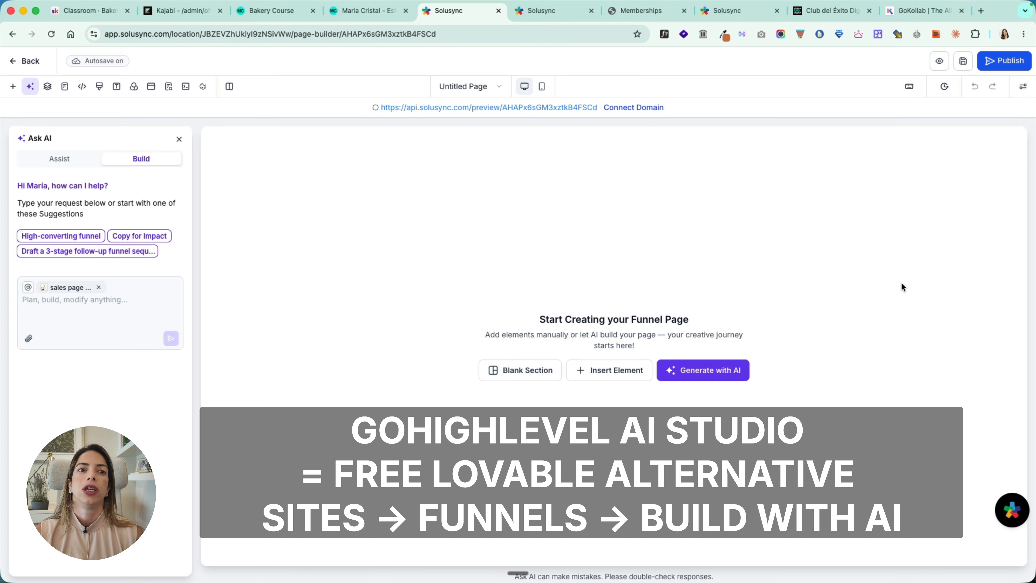
- Submit the prompt "build based on screenshot" to generate the sales page
click(95, 318)
text(bui)
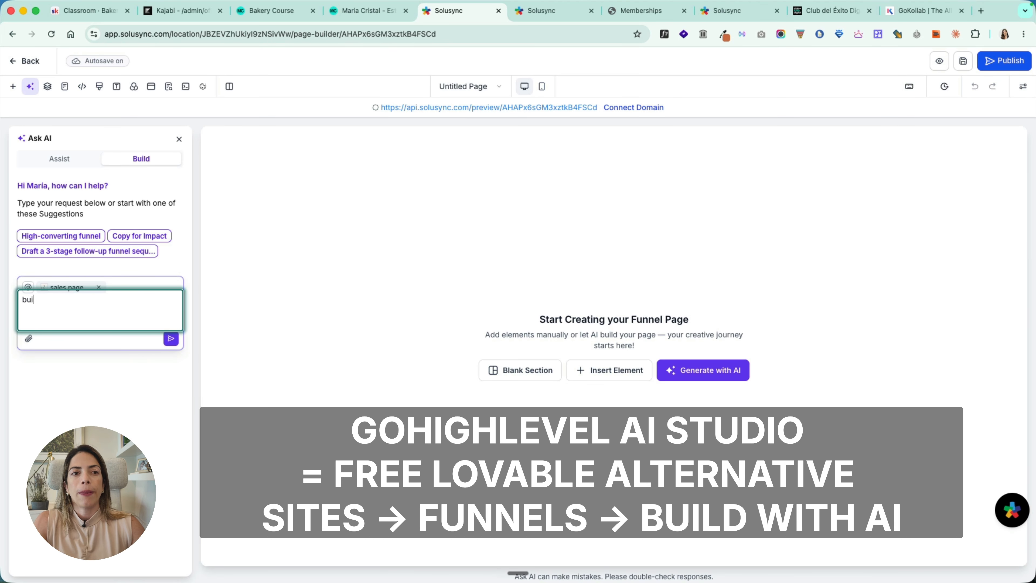
text(ld based on screenshot)
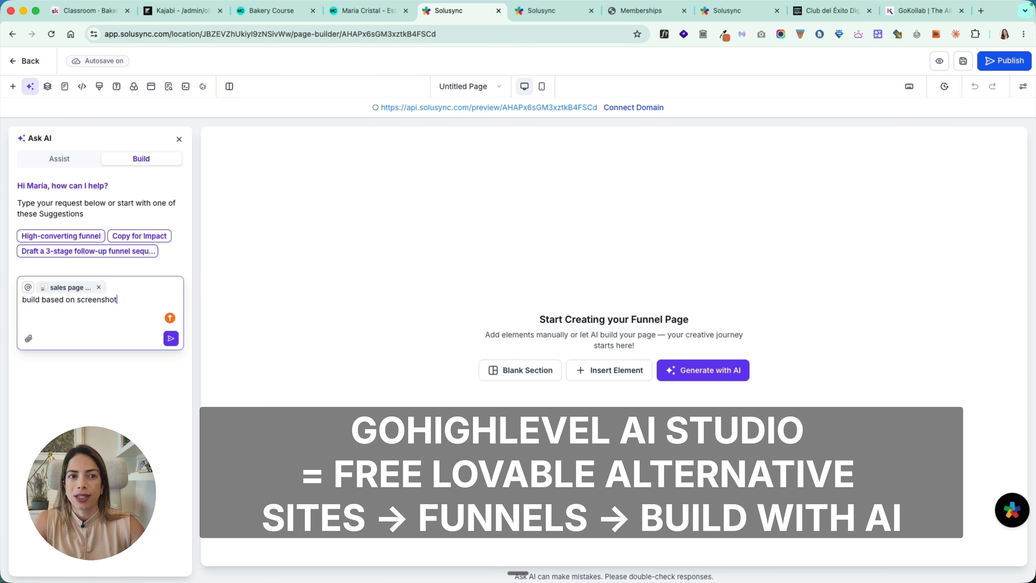
click(171, 339)
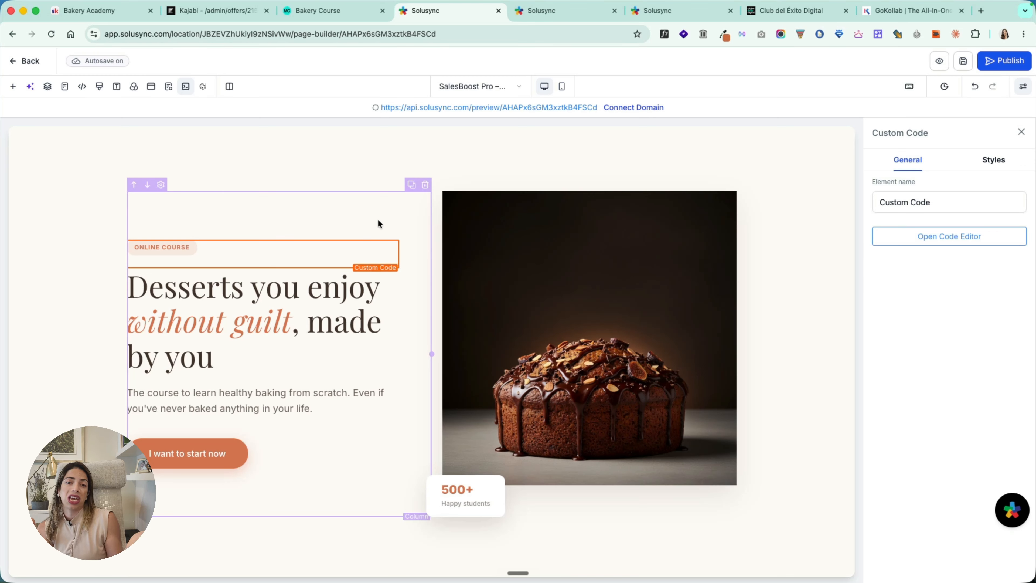
- Review the generated sales page, select the instructor photo and open its image source picker
scroll(378, 222, down, 10)
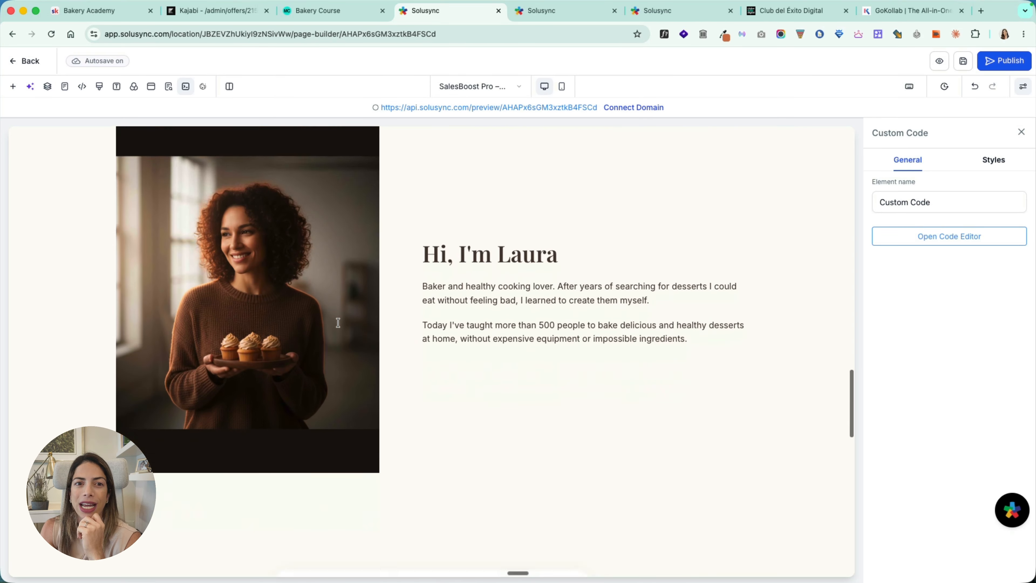
click(287, 253)
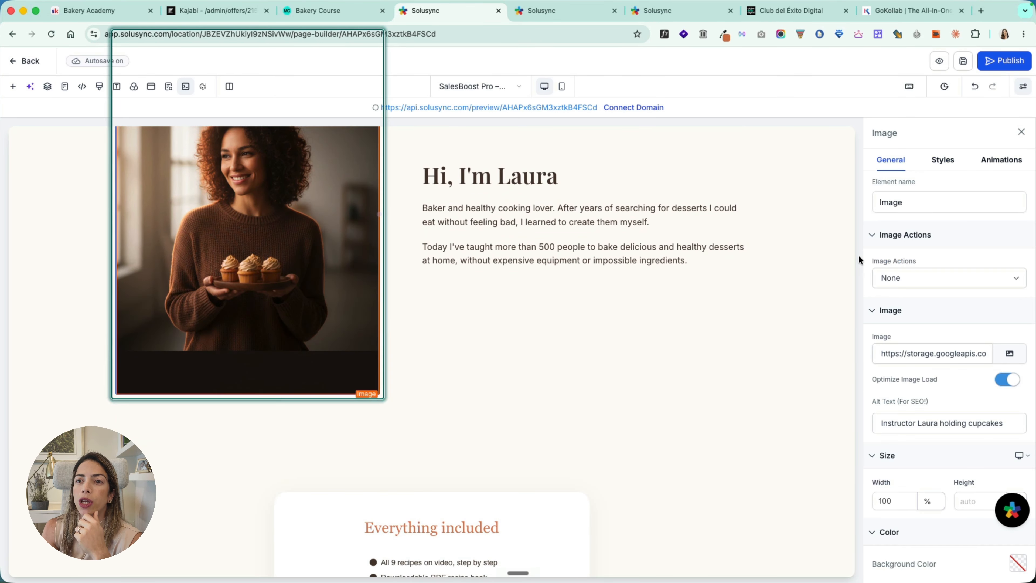
click(1010, 353)
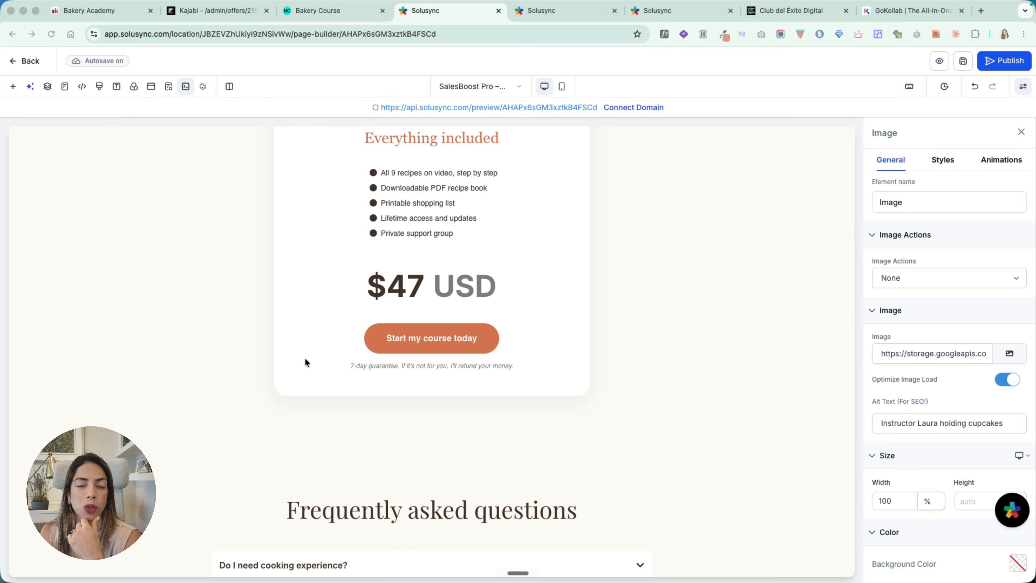
- Return to the funnel's steps and add a step named "Thank You Page" with the path /ty-bakery-course
click(32, 63)
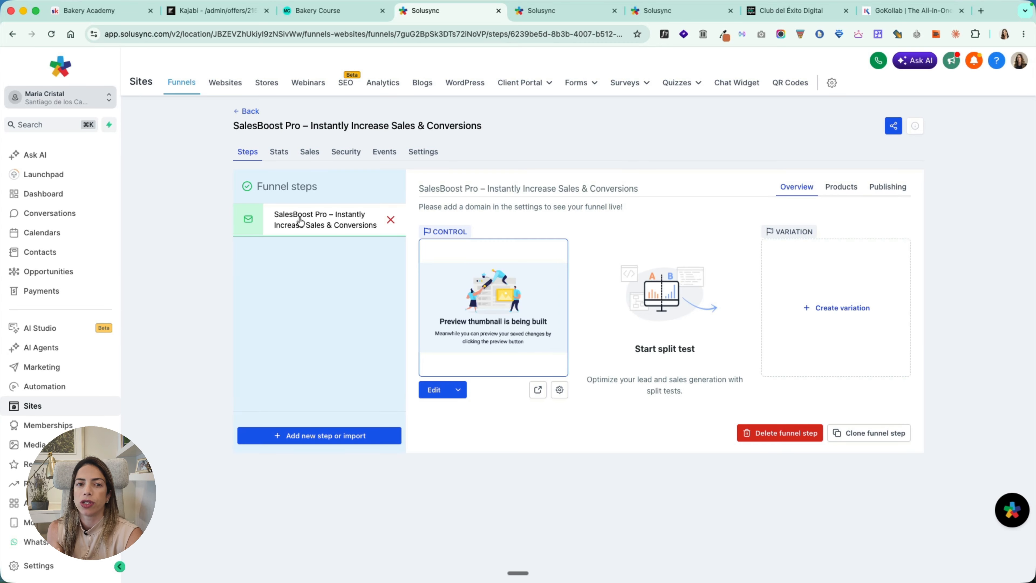
click(323, 435)
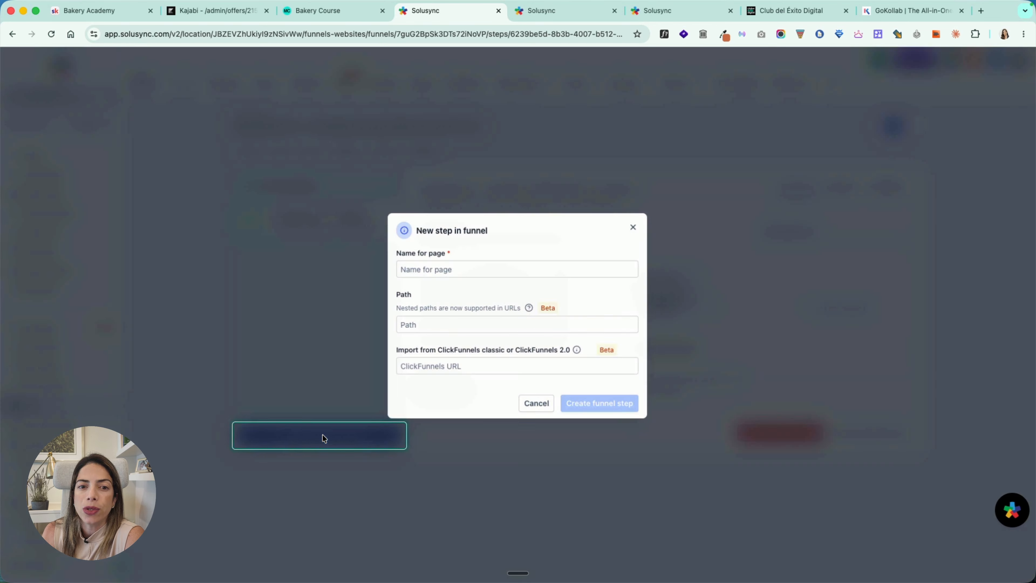
click(434, 271)
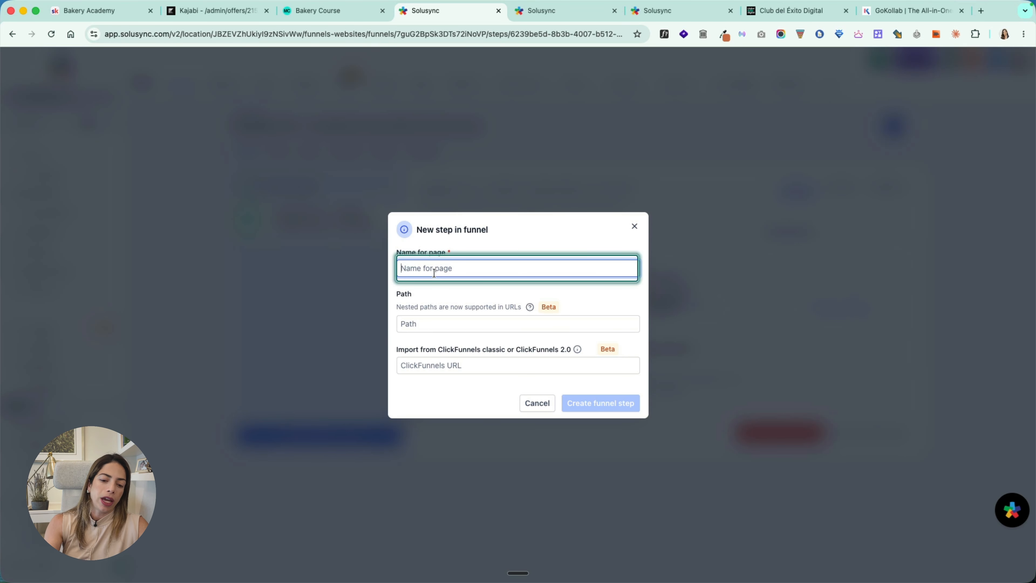
text(Thank You Page)
key(Tab)
key(Tab)
text(/ty-bakery-course)
click(638, 408)
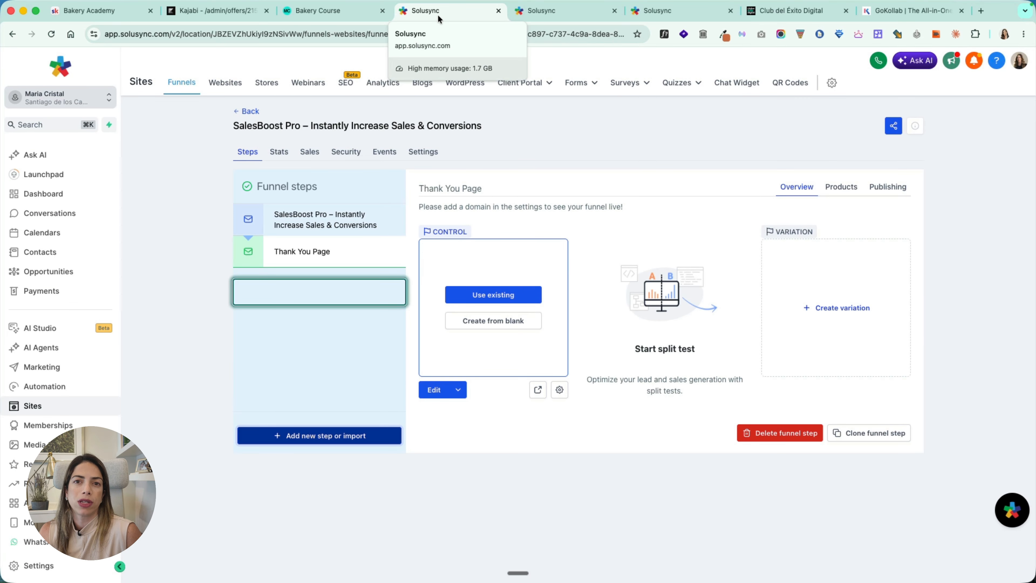
- Duplicate the funnel's browser tab and open the Thank You Page in the page builder
right_click(439, 16)
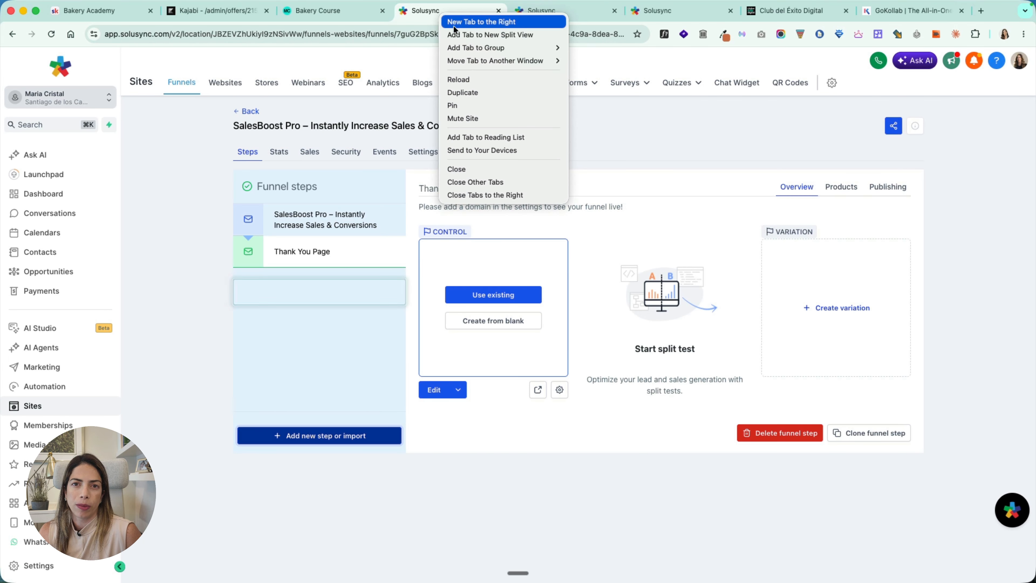
click(463, 92)
click(434, 390)
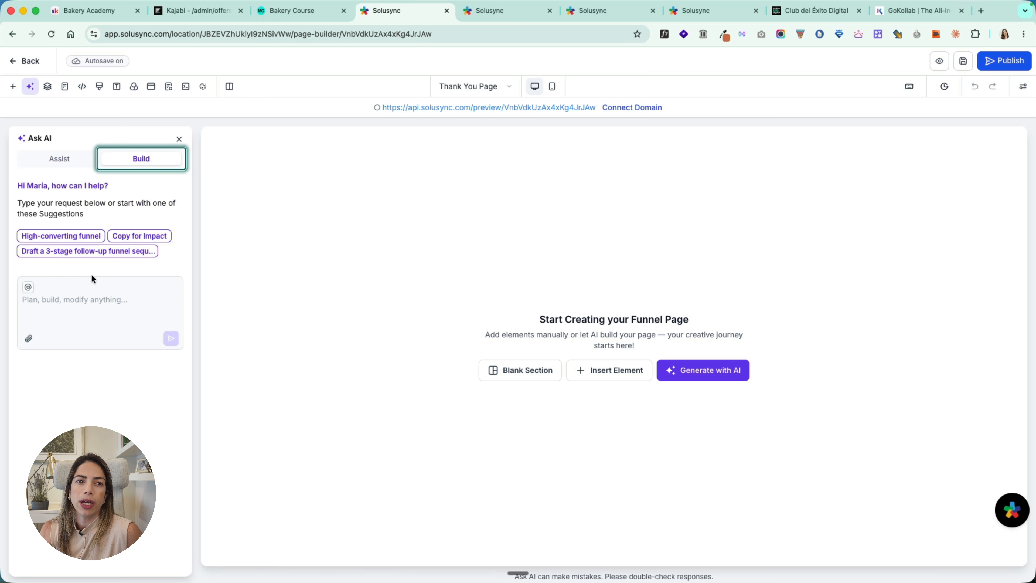
- Preview the screenshot "thank you page.png" and attach it to the AI build request
click(29, 339)
click(52, 356)
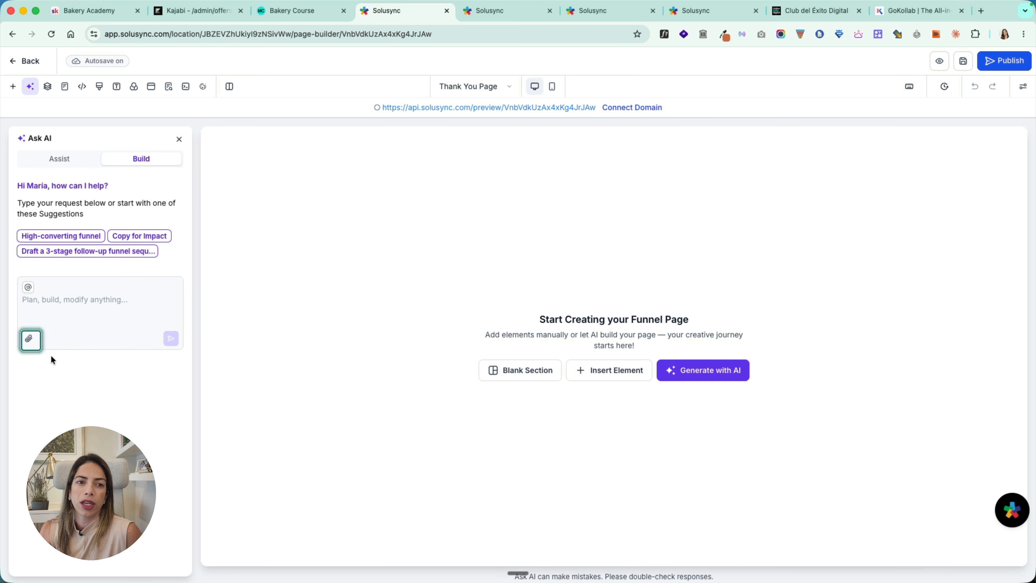
click(492, 285)
key(space)
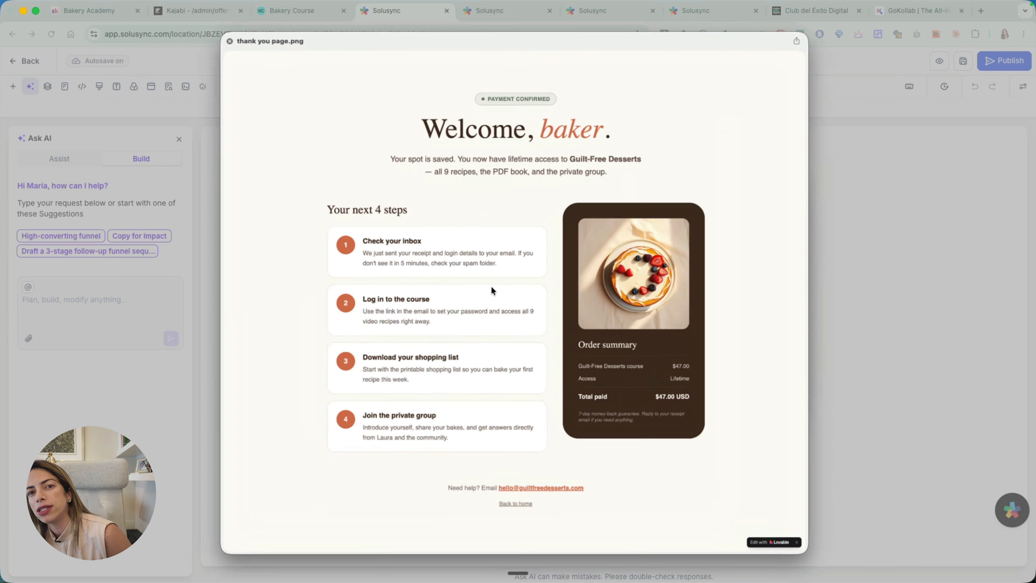
key(Return)
- Submit the prompt "build based on screenshot attached" to generate the Thank You Page
click(111, 301)
text(bui)
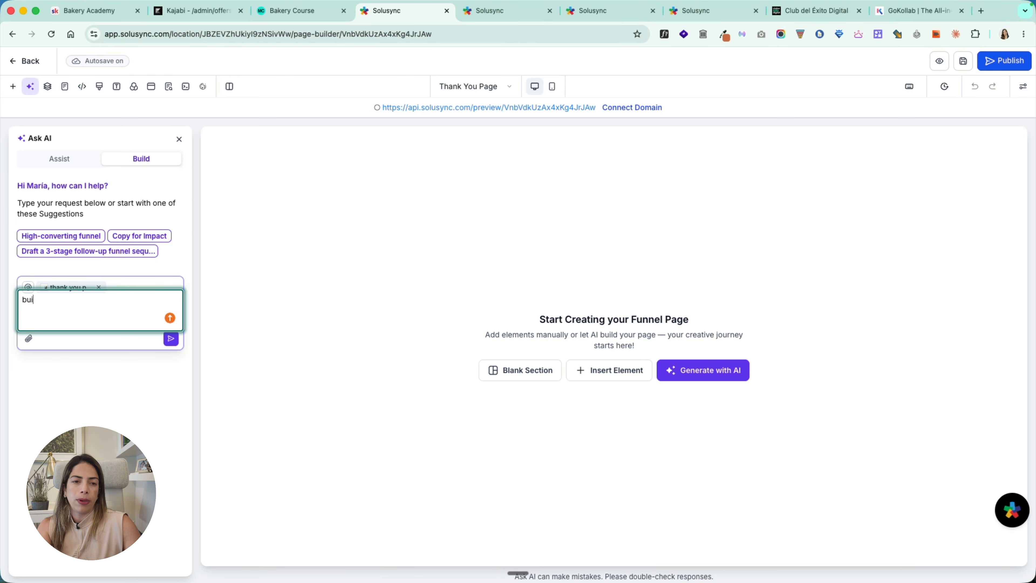
text(ld based on screenshot)
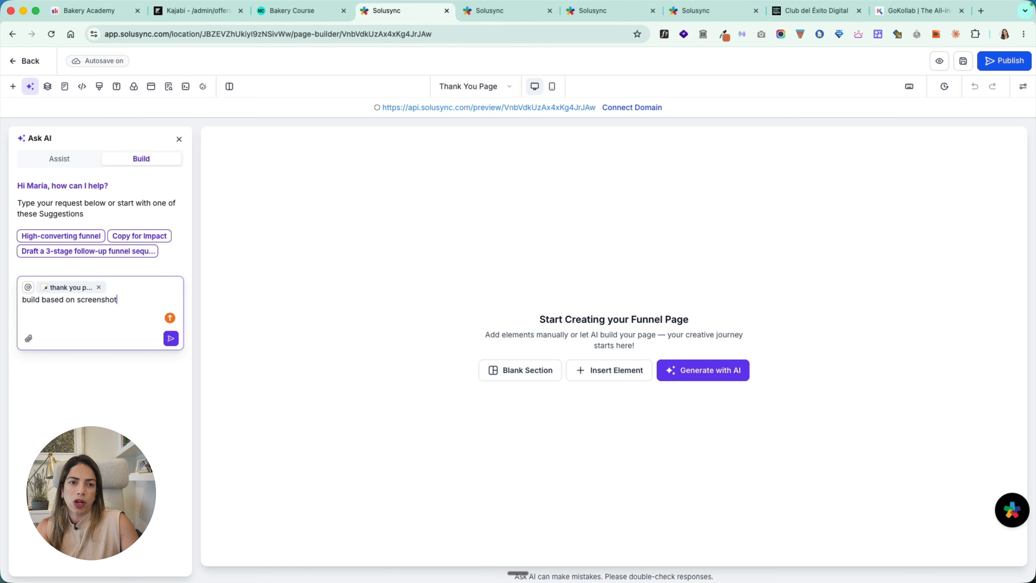
text( attached)
click(170, 339)
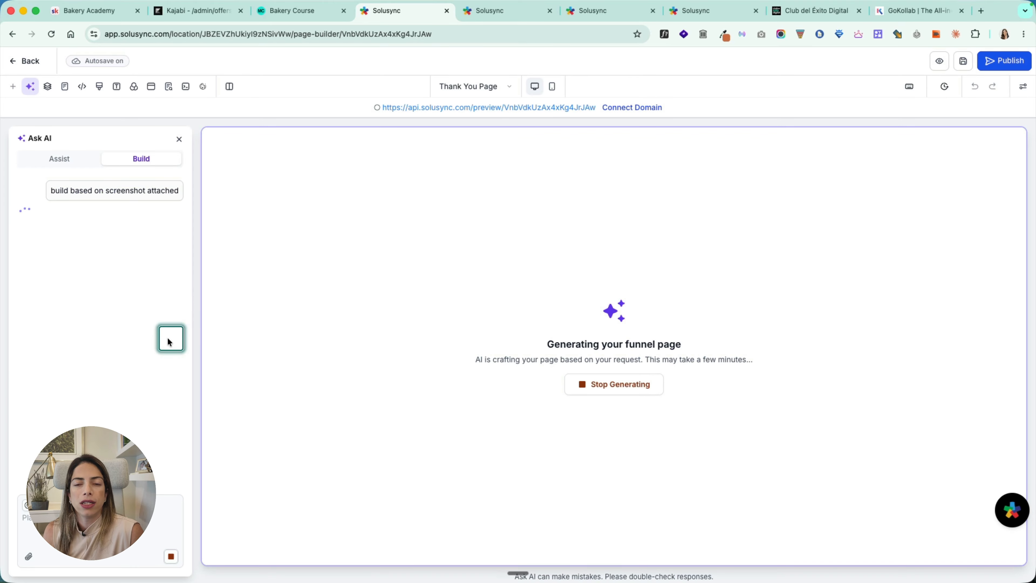
- Switch to the duplicated funnel tab, open the sales page step for editing and close the AI assistant
click(503, 12)
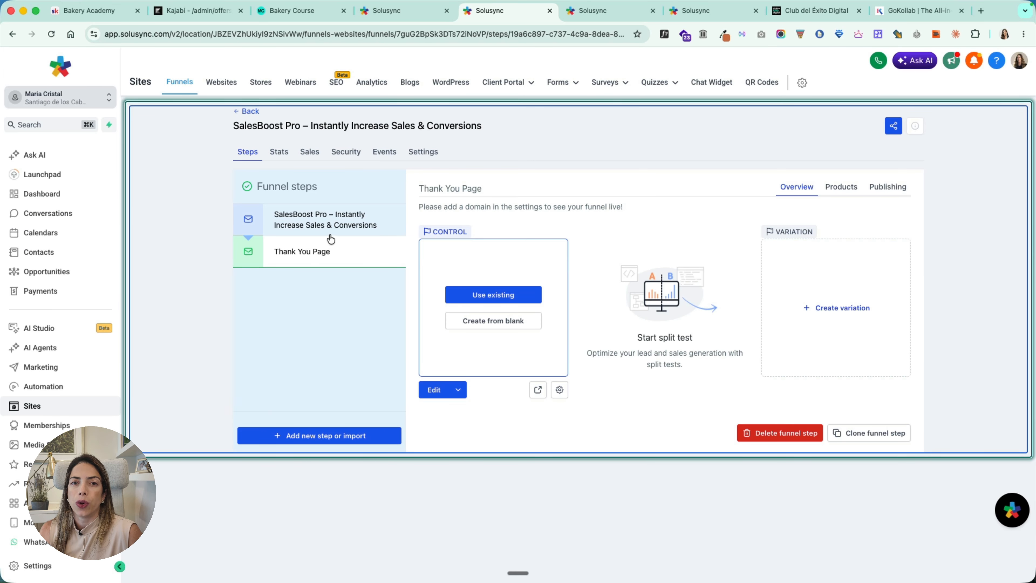
click(315, 225)
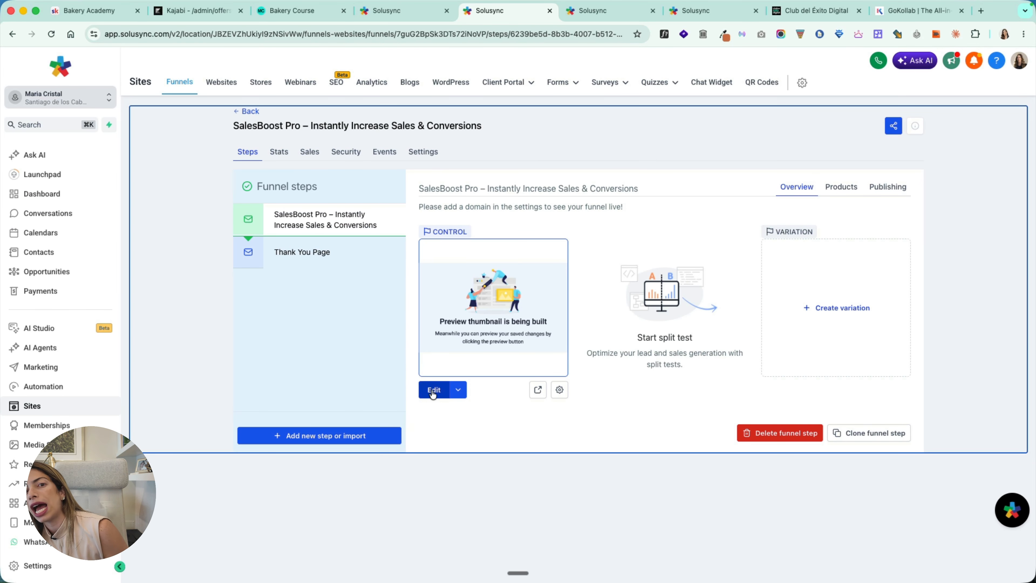
click(434, 391)
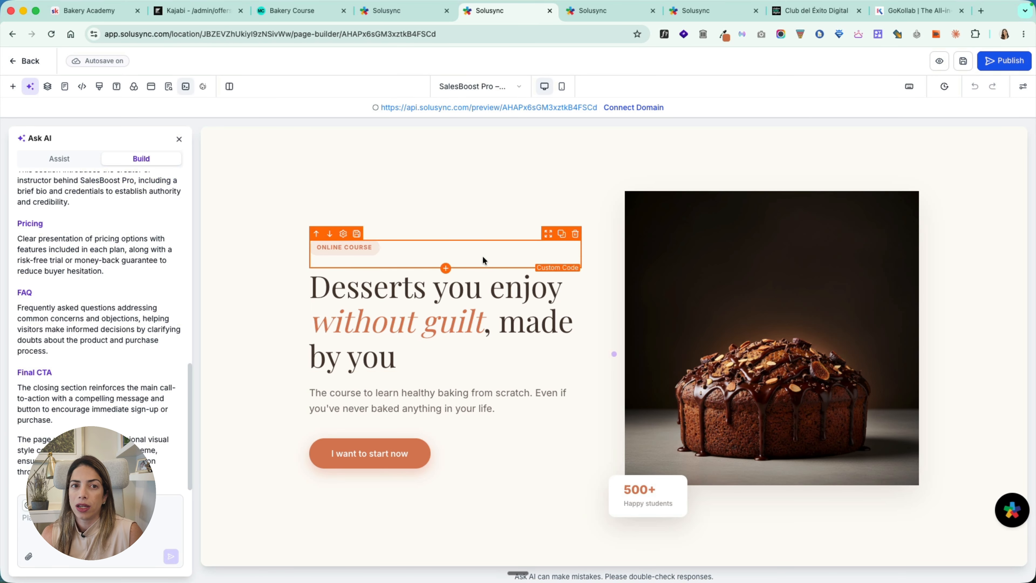
click(179, 139)
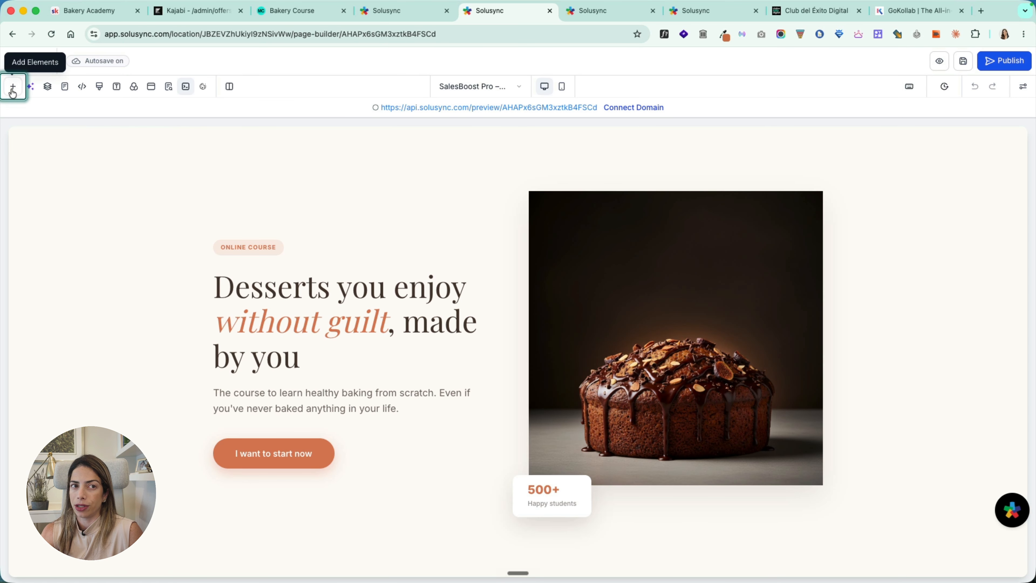
- Create a new popup on the sales page and add a 2 Step Order form to it
click(13, 87)
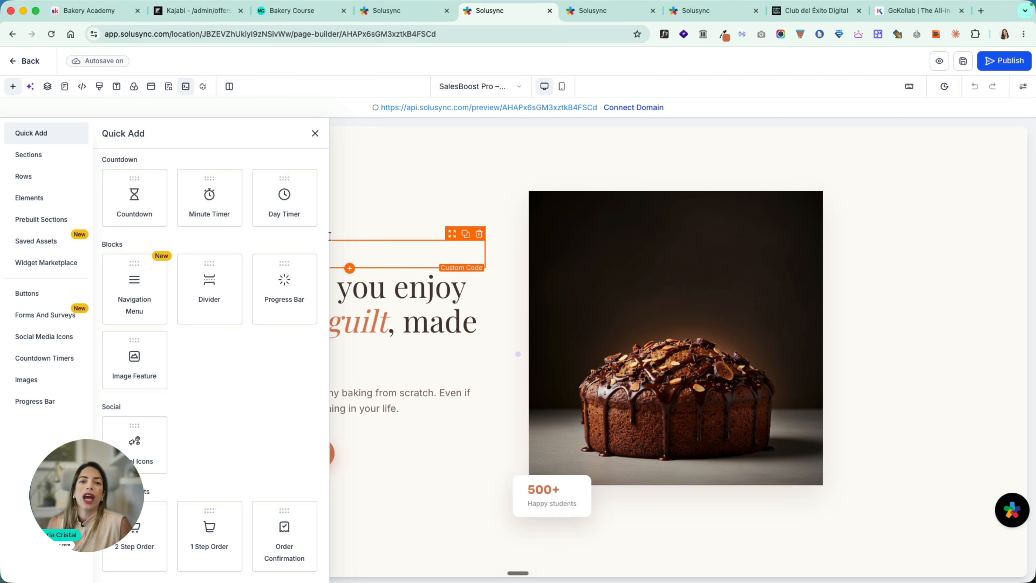
click(315, 133)
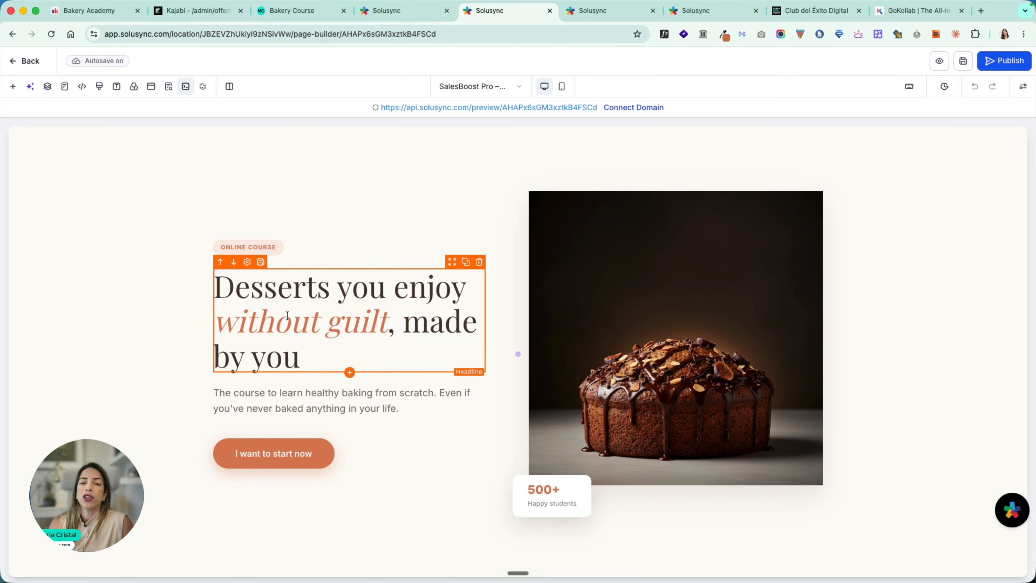
click(151, 87)
click(921, 206)
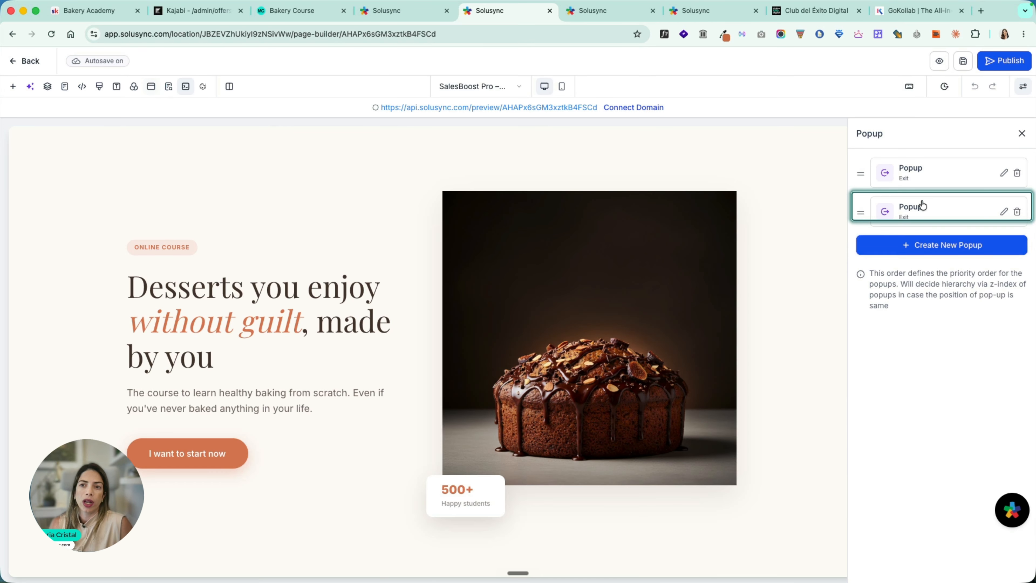
click(431, 267)
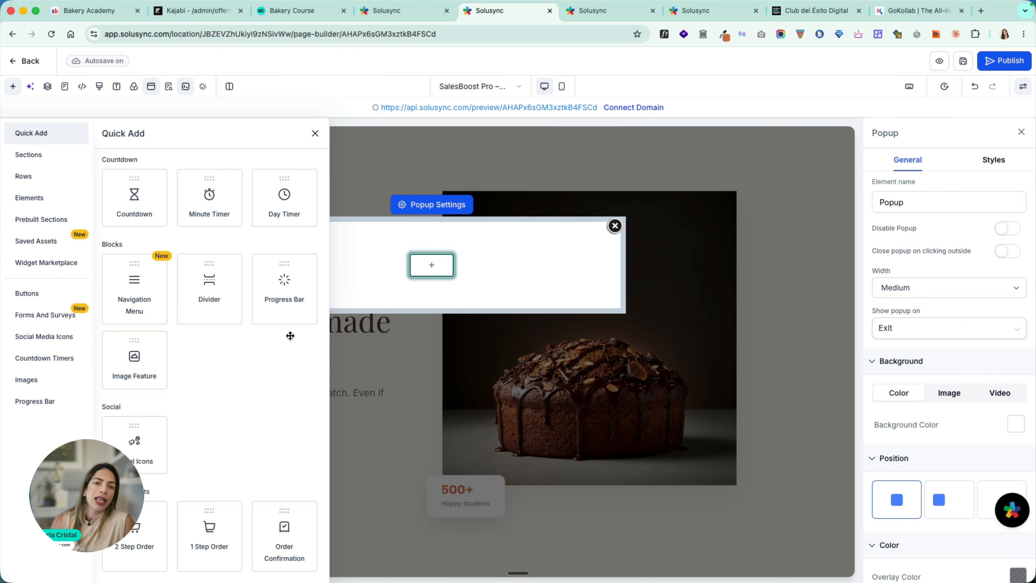
drag(107, 531, 394, 326)
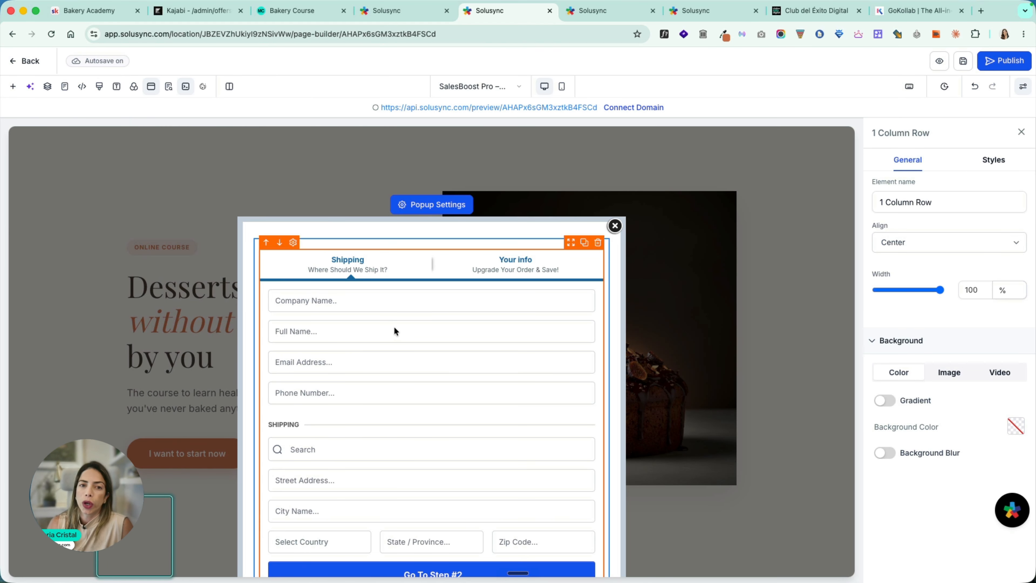
- Hide the shipping fields in the first step of the popup's two-step order form
click(433, 206)
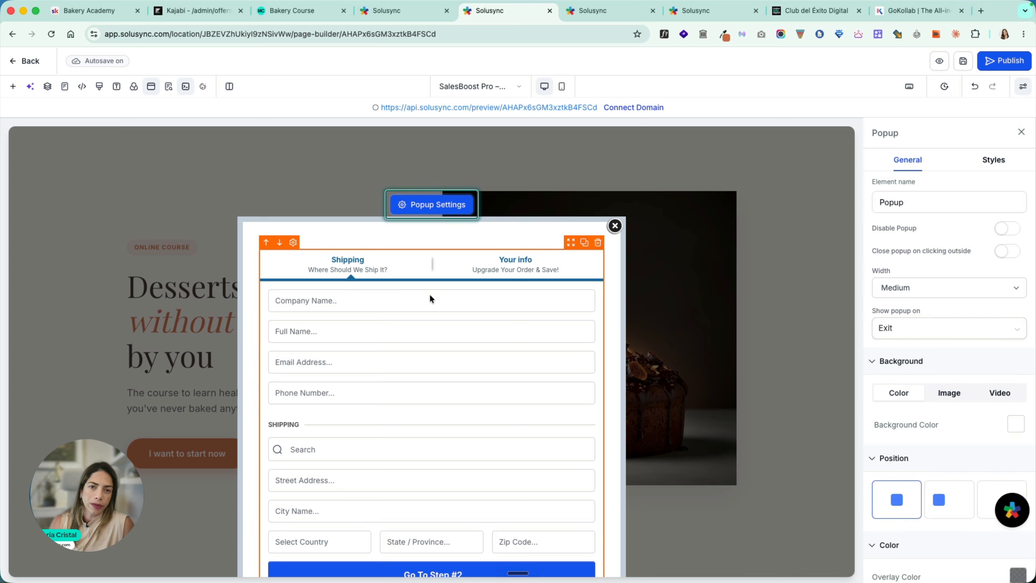
click(504, 322)
scroll(970, 340, down, 3)
scroll(970, 340, down, 5)
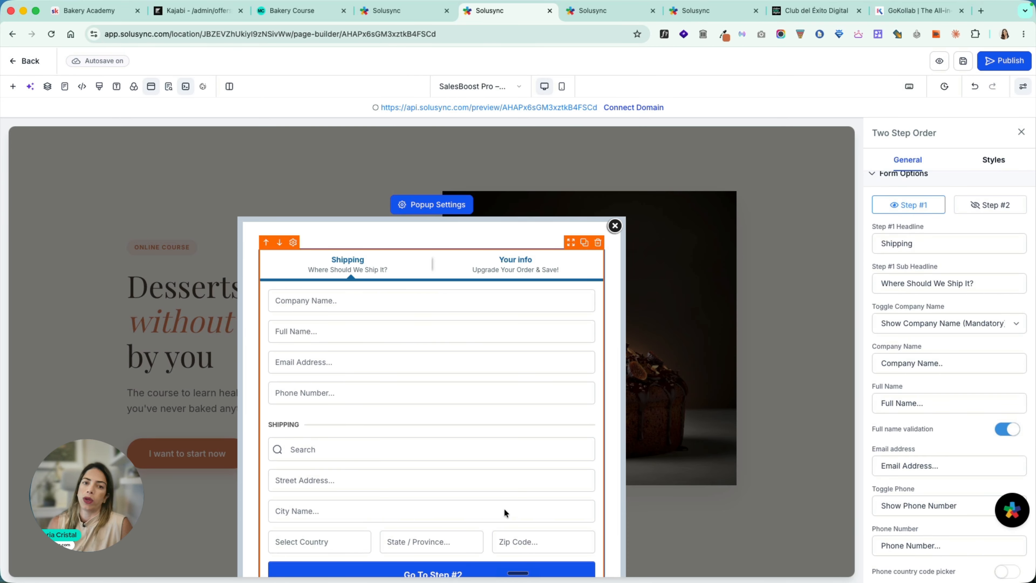
scroll(922, 392, down, 5)
click(922, 396)
click(922, 406)
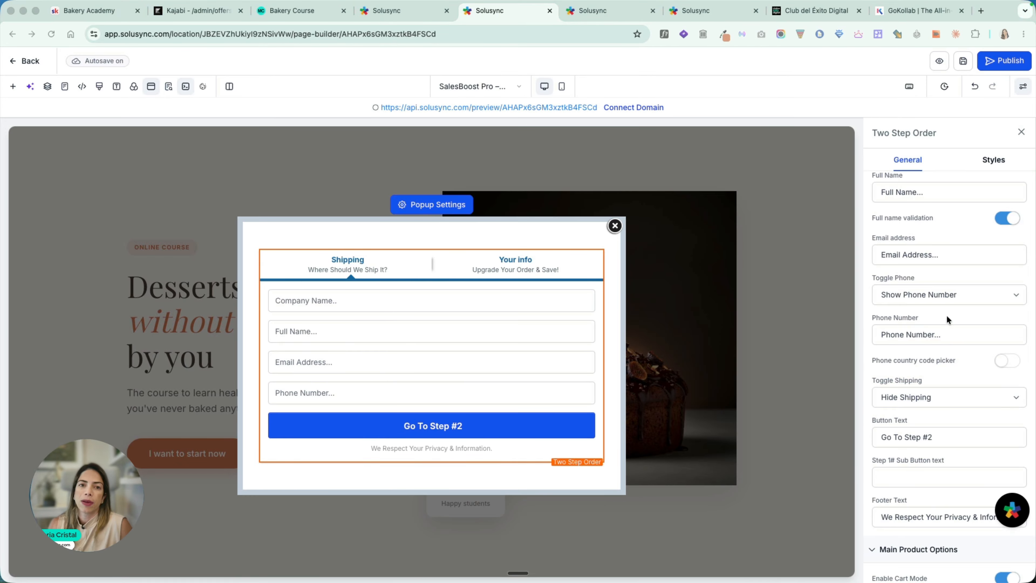
- Set the form's Step #1 headline to "Your Info" and its sub headline to "We need your info to create your account"
scroll(945, 359, up, 3)
scroll(945, 364, down, 4)
scroll(947, 360, up, 2)
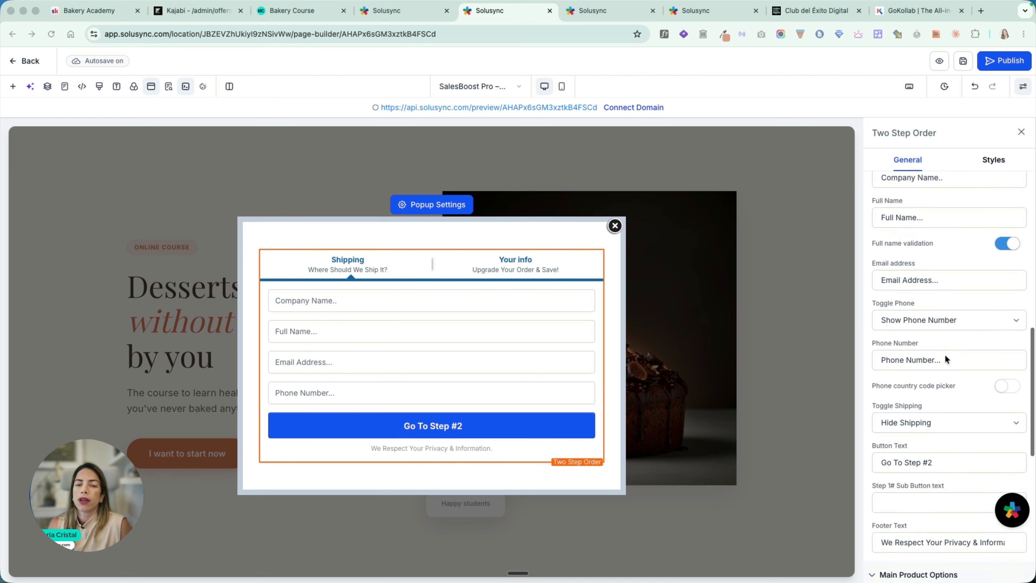
scroll(946, 359, up, 5)
double_click(938, 312)
text(Your In)
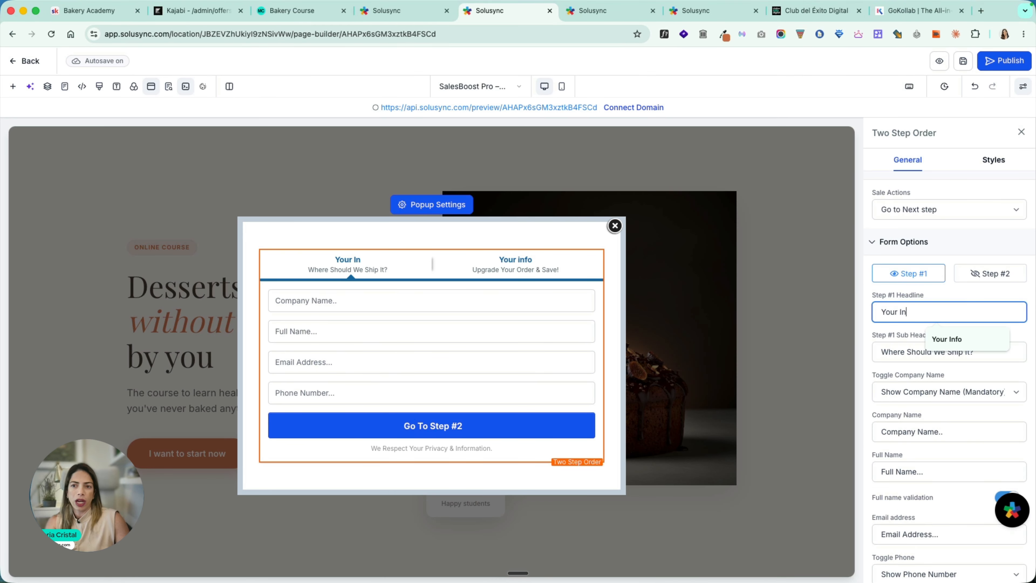
text(fo)
key(Tab)
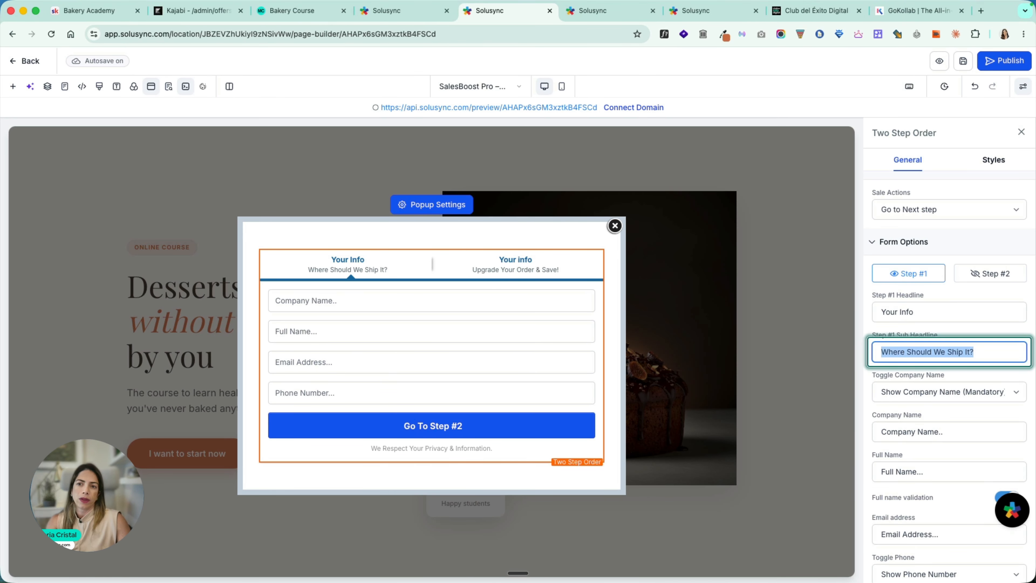
text(We need your info to create your account)
- Hide the company name field and change the order form's button color to green
click(942, 392)
click(938, 414)
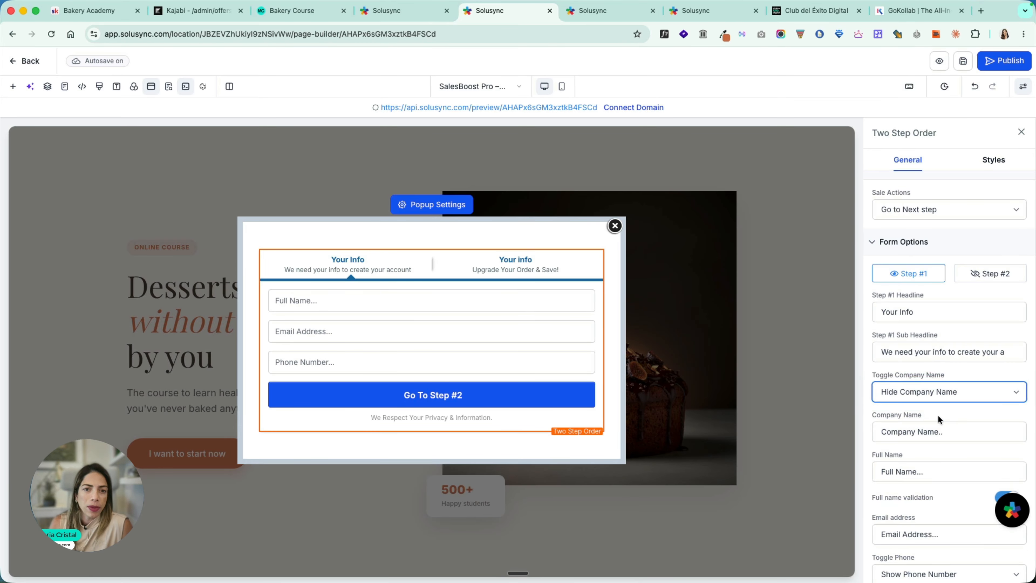
scroll(930, 421, down, 10)
scroll(926, 428, down, 6)
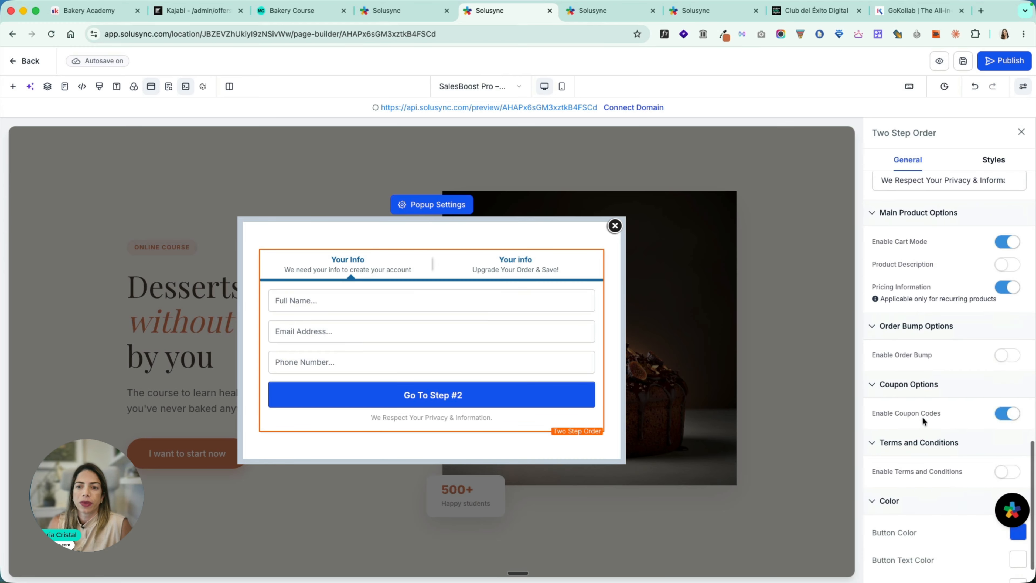
click(1018, 476)
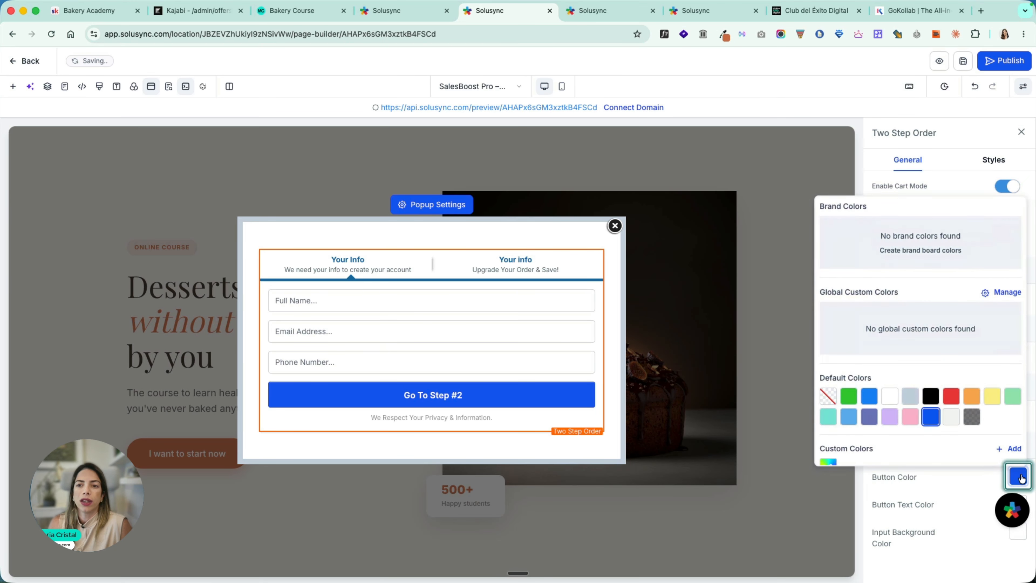
click(849, 395)
- Set the form's Step #2 headline to "Complete your Purchase" and its sub headline to "Immediate Access"
scroll(951, 367, up, 10)
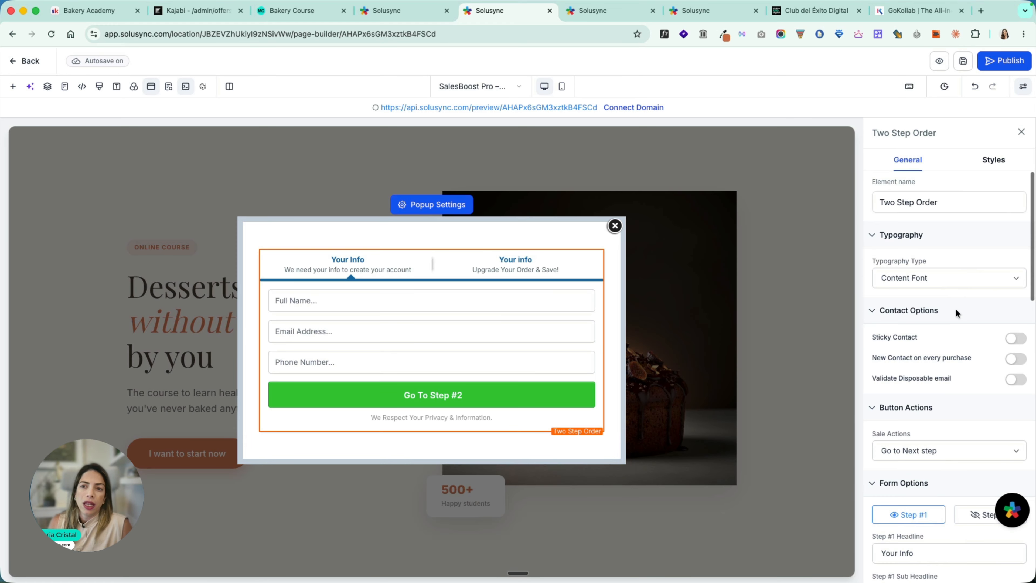
scroll(950, 367, down, 5)
click(987, 270)
drag(916, 307, 860, 309)
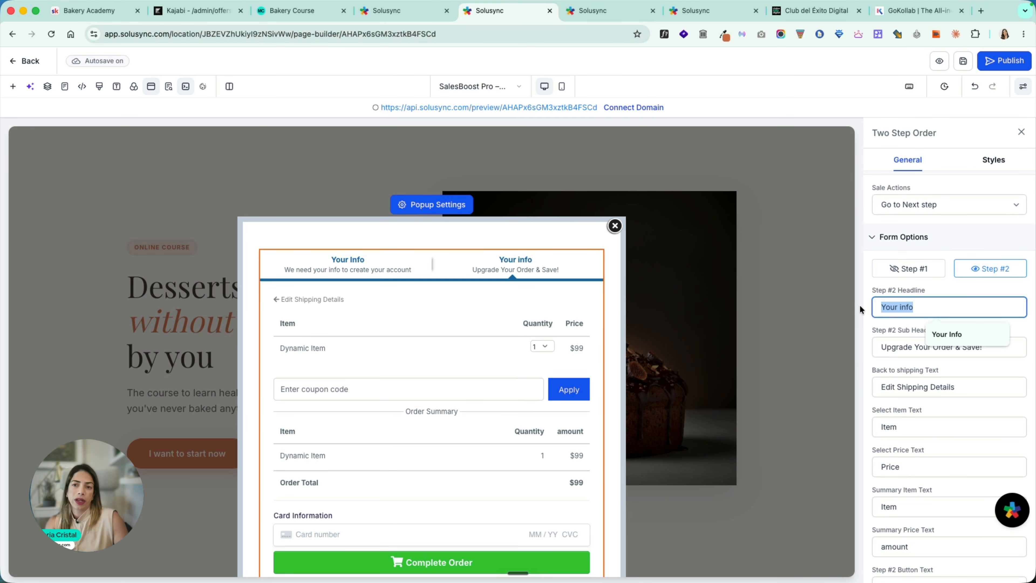
text(Complete yo)
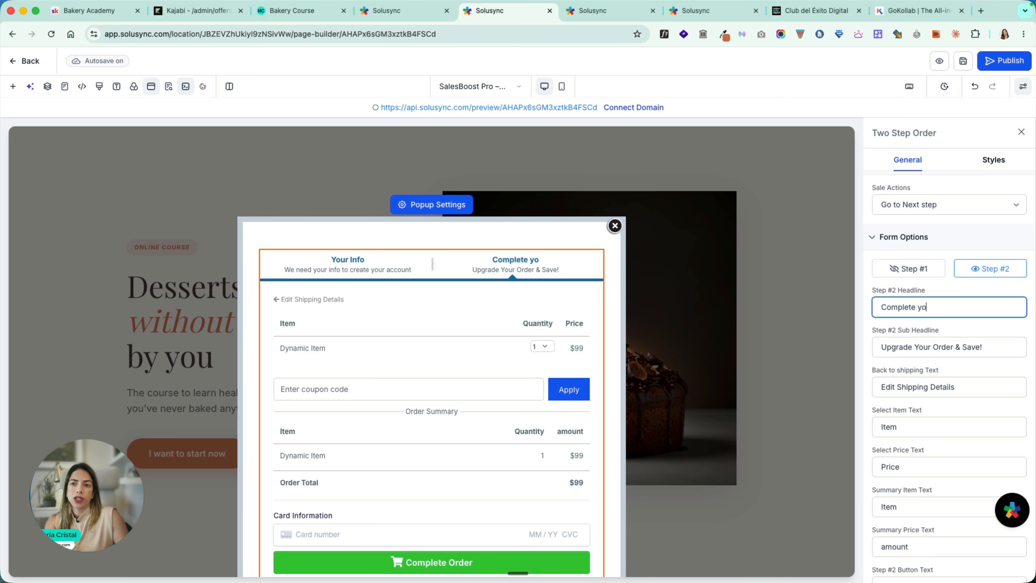
text(ur Purchase)
key(Tab)
text(Immediate Access)
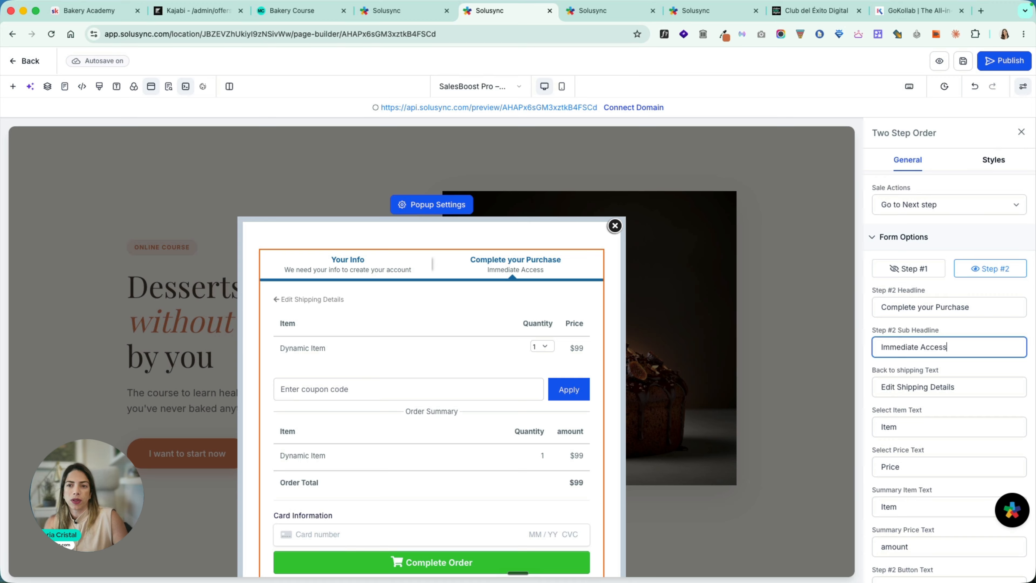
- Set the form's back to shipping text to "Edit Your Details" and save the sales page
key(Tab)
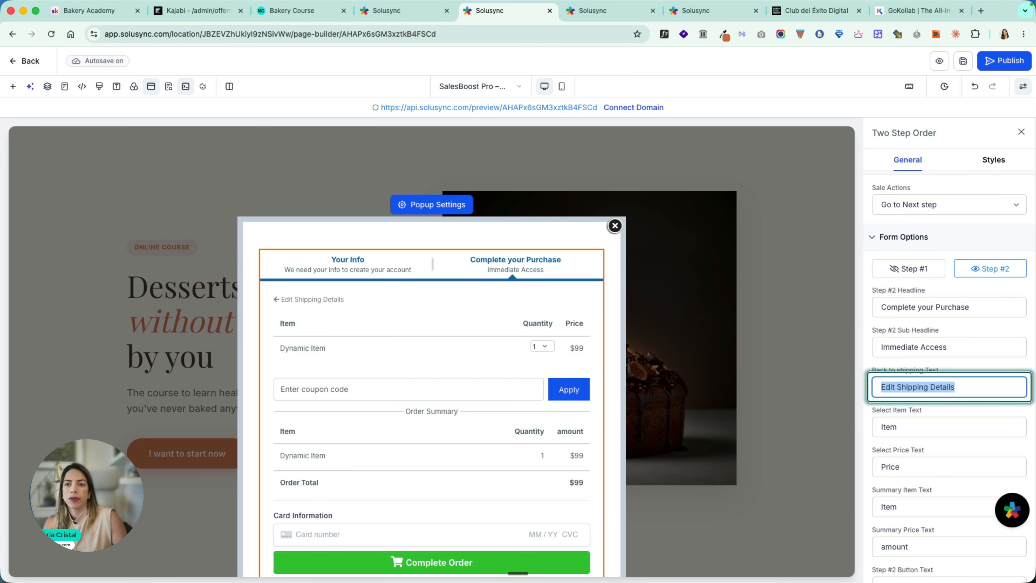
text(Back to)
key(super+a)
text(Edi)
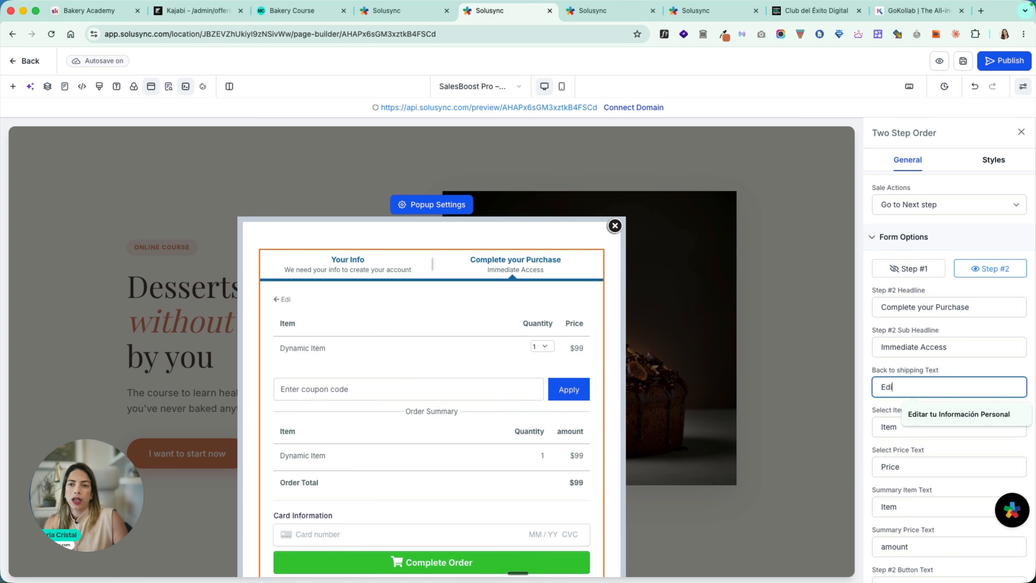
text(t Your Details)
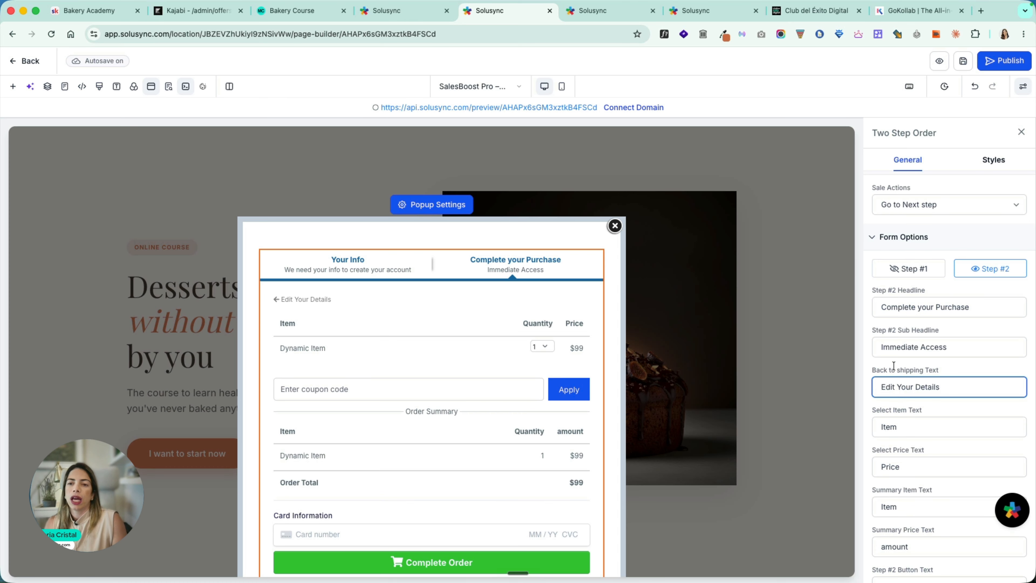
scroll(897, 367, down, 9)
scroll(900, 370, down, 5)
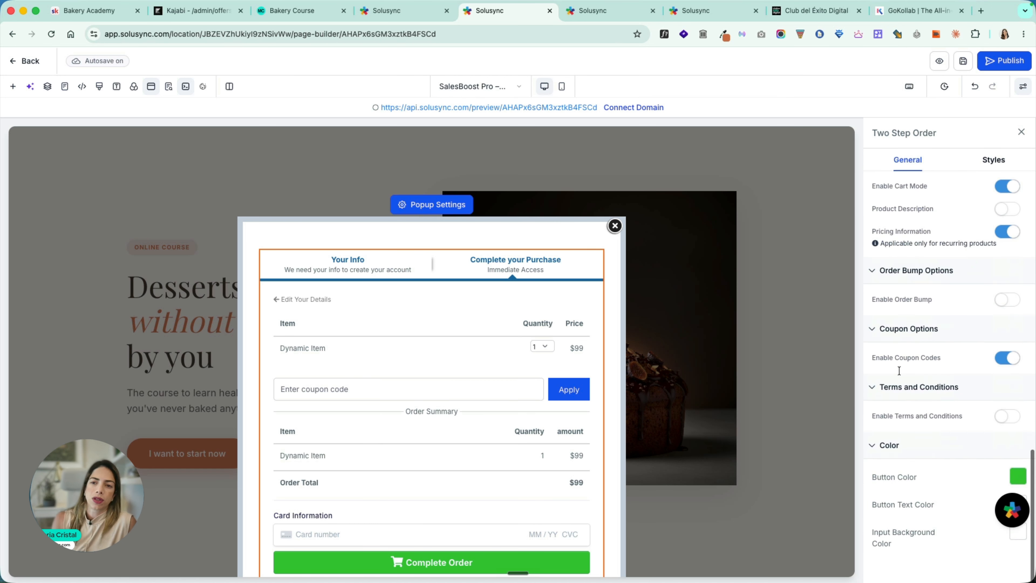
click(964, 63)
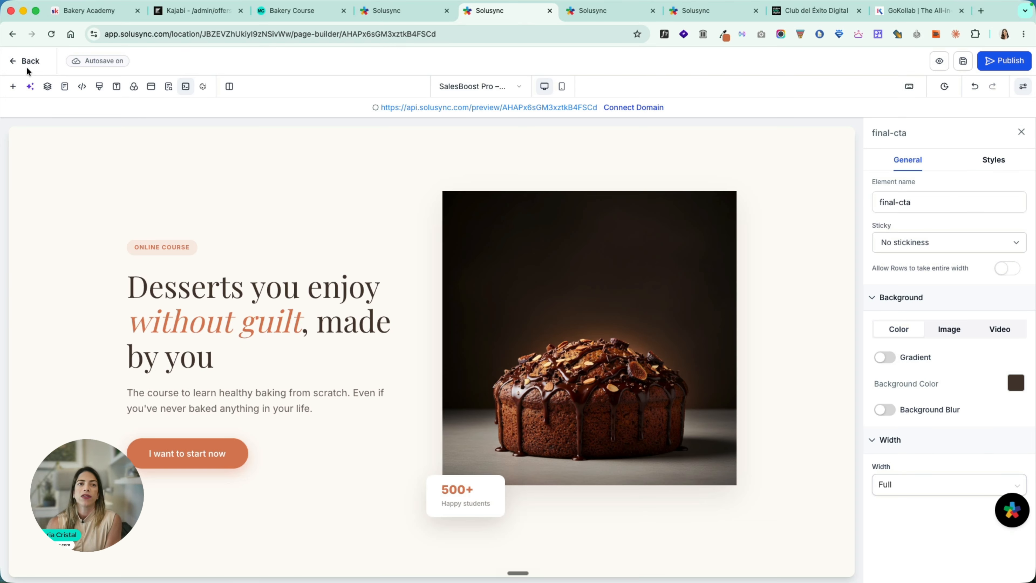
- Leave the page editor and return to the funnel's steps without discarding the unsaved changes
click(26, 62)
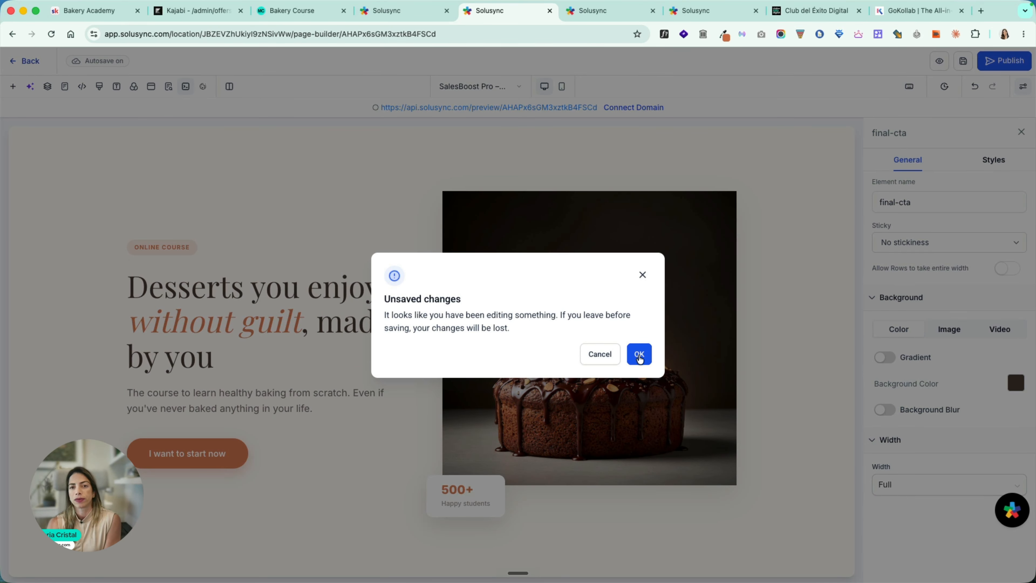
click(606, 358)
click(26, 61)
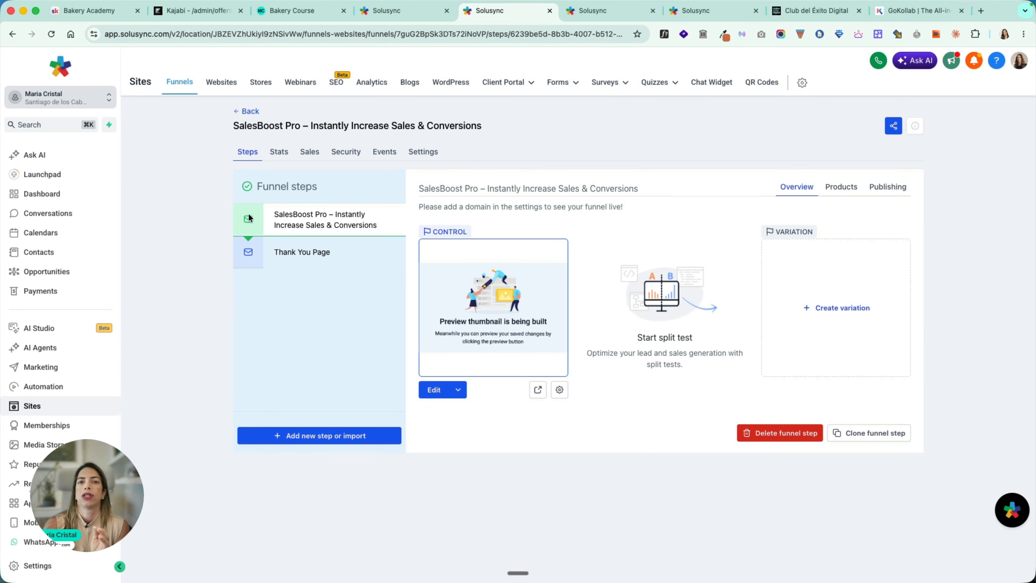
- Add the product "Healthy Baking: Desserts You Can Actually Eat" with its 47 price to the sales page step and save it
click(838, 190)
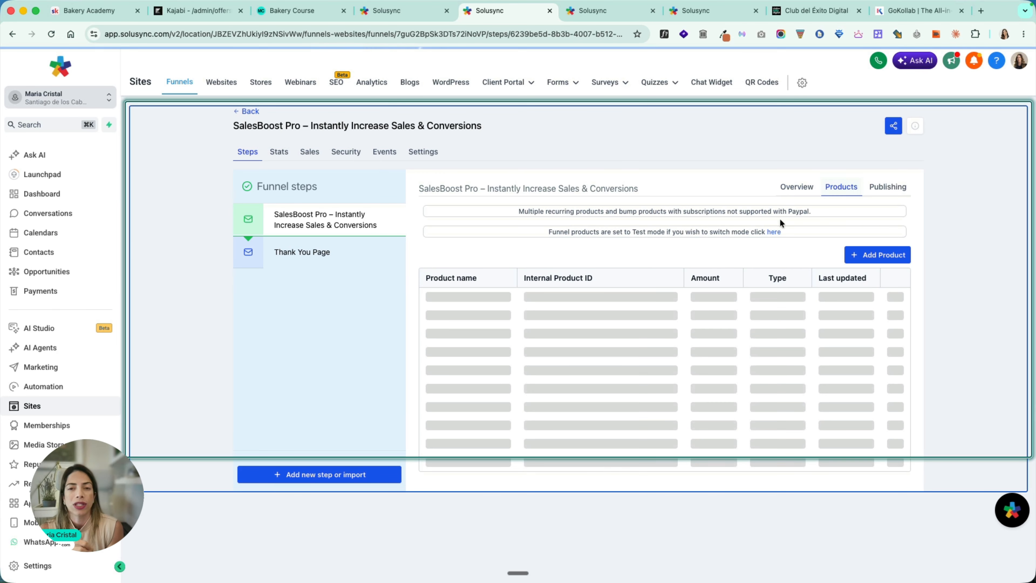
click(865, 235)
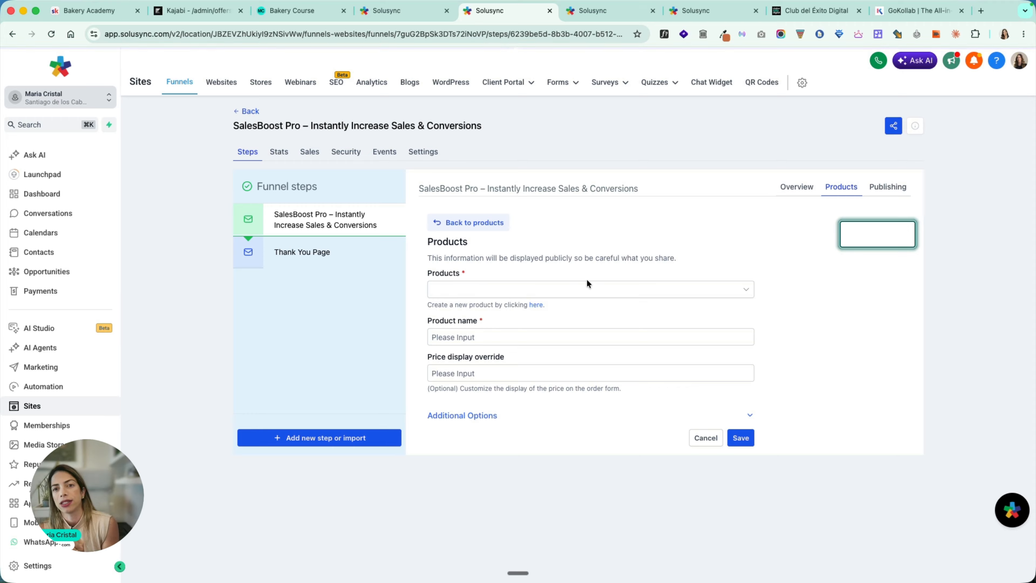
click(583, 288)
click(531, 311)
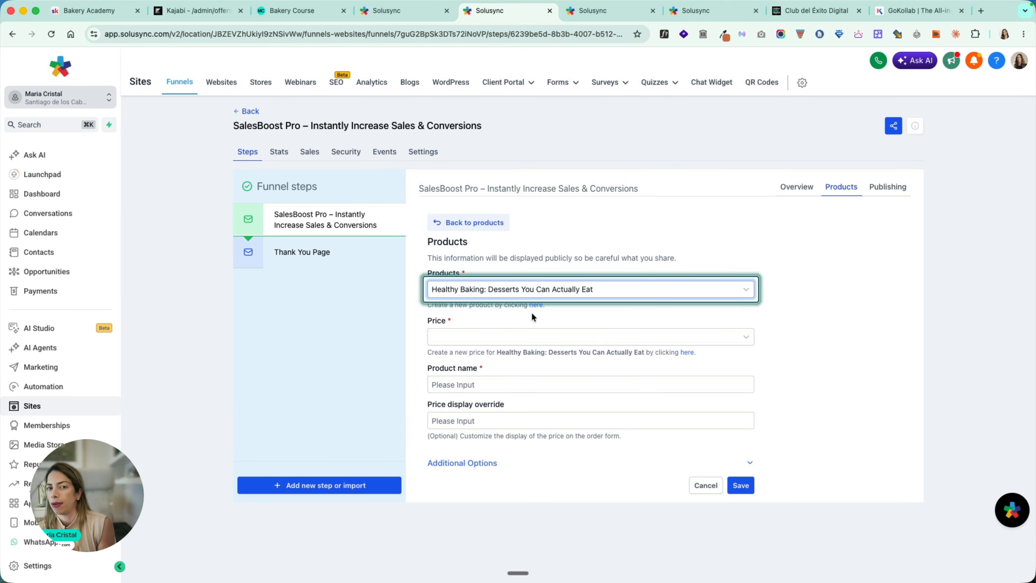
click(530, 341)
click(530, 357)
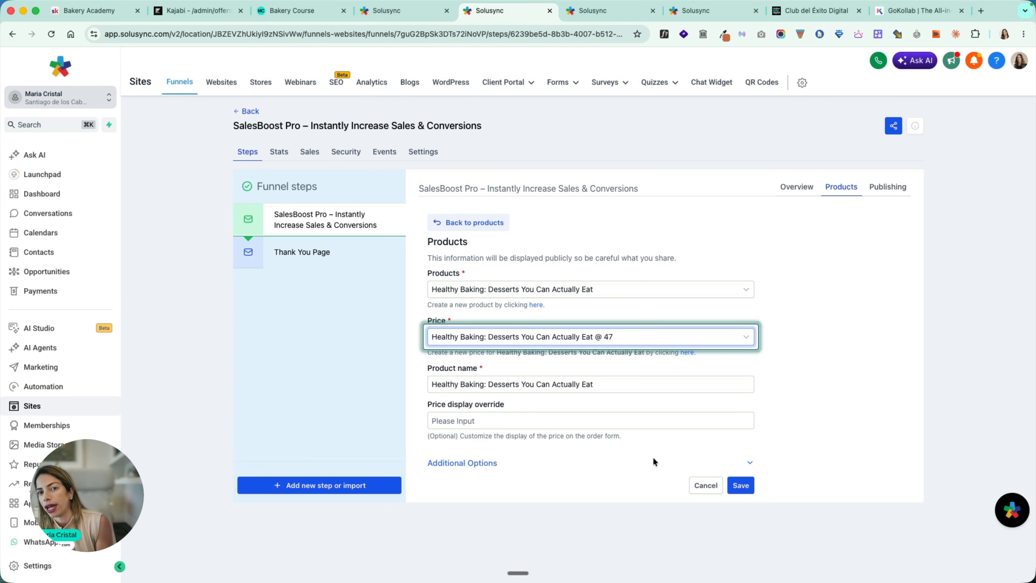
click(741, 486)
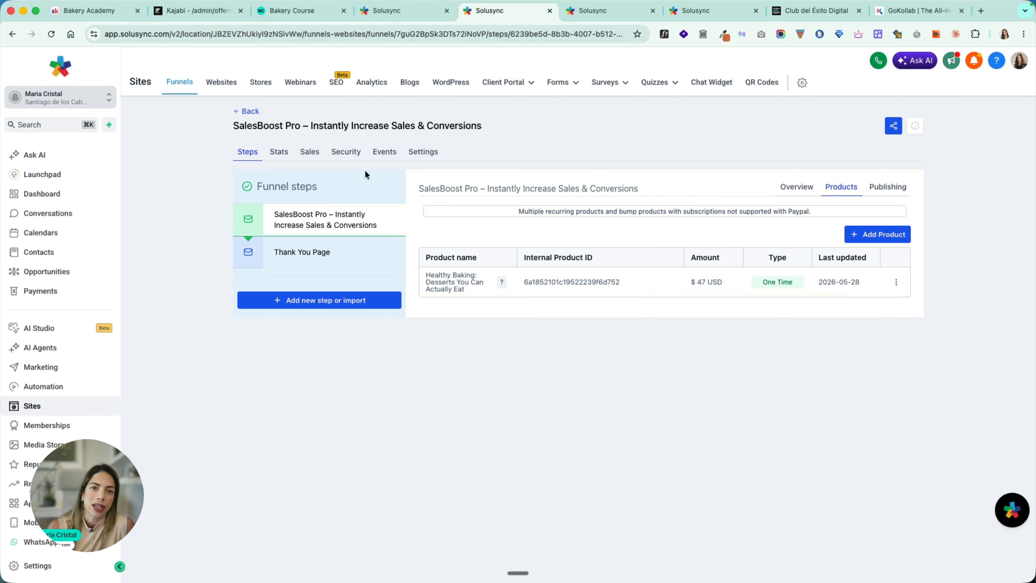
- Rename the funnel "Healthy Bakery", set its path to "/funnel" and save the funnel settings
click(437, 162)
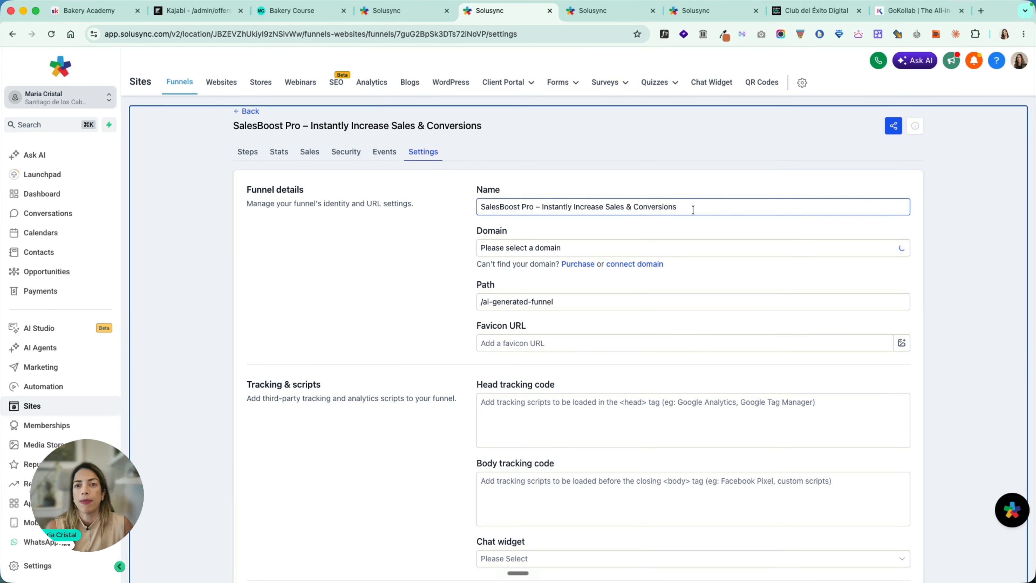
drag(689, 204, 483, 197)
key(BackSpace)
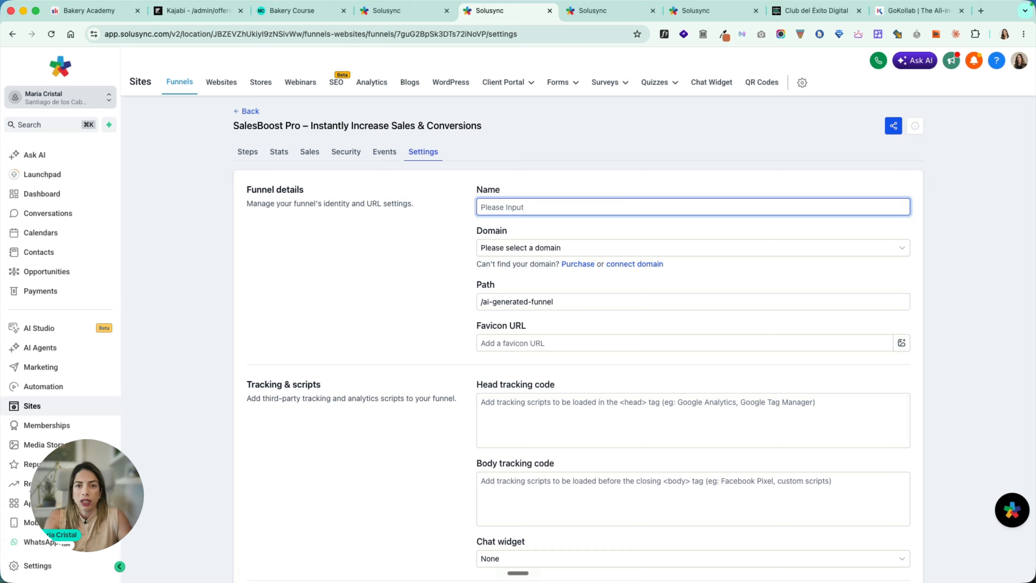
text(Healthy Bakery)
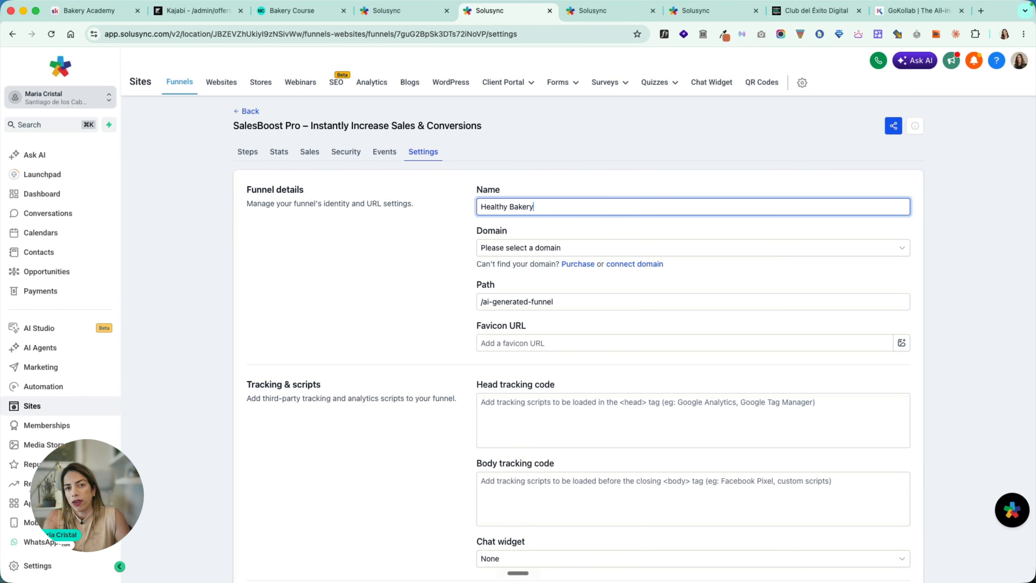
scroll(566, 318, down, 1)
triple_click(603, 274)
text(/funnel)
scroll(603, 384, down, 7)
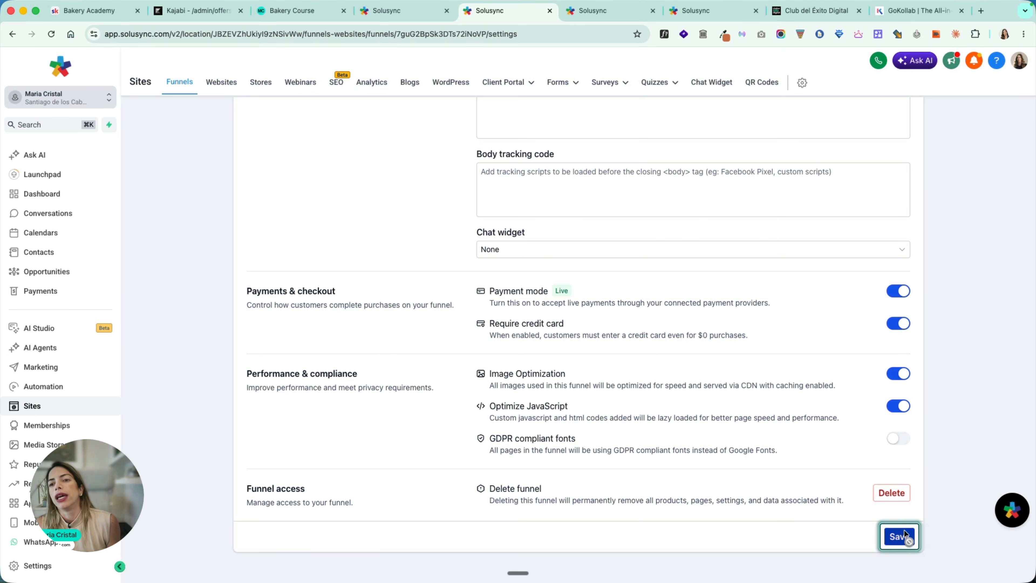
click(905, 538)
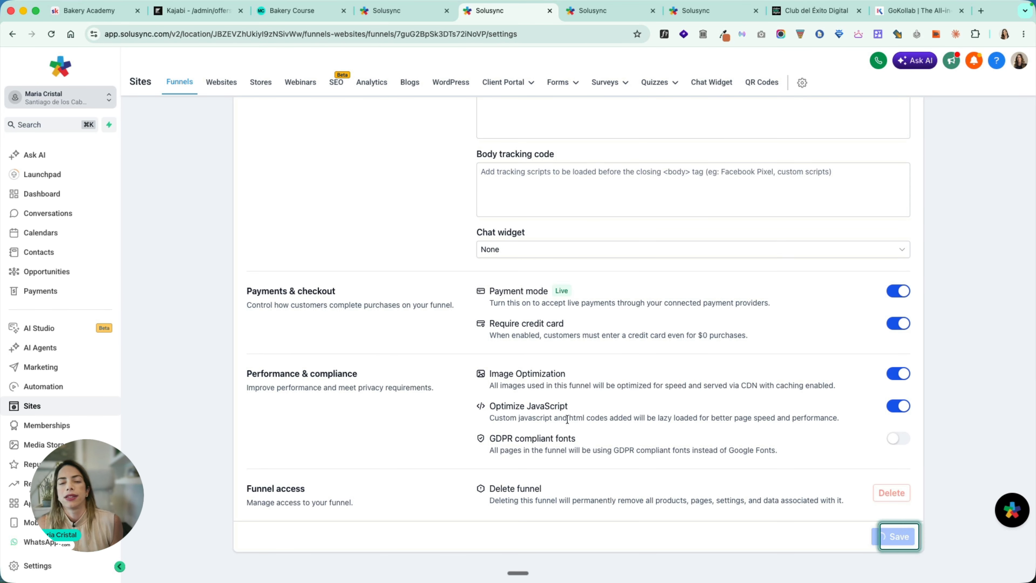
- Change the sales page step's name to "Healthy Bakery Sales Page" in its publishing details
scroll(568, 419, up, 8)
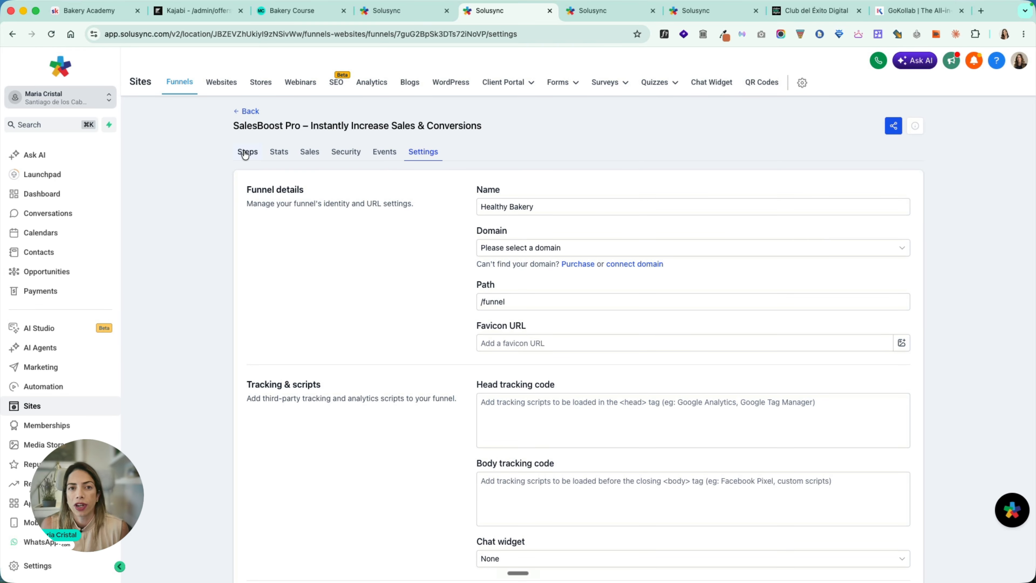
click(246, 155)
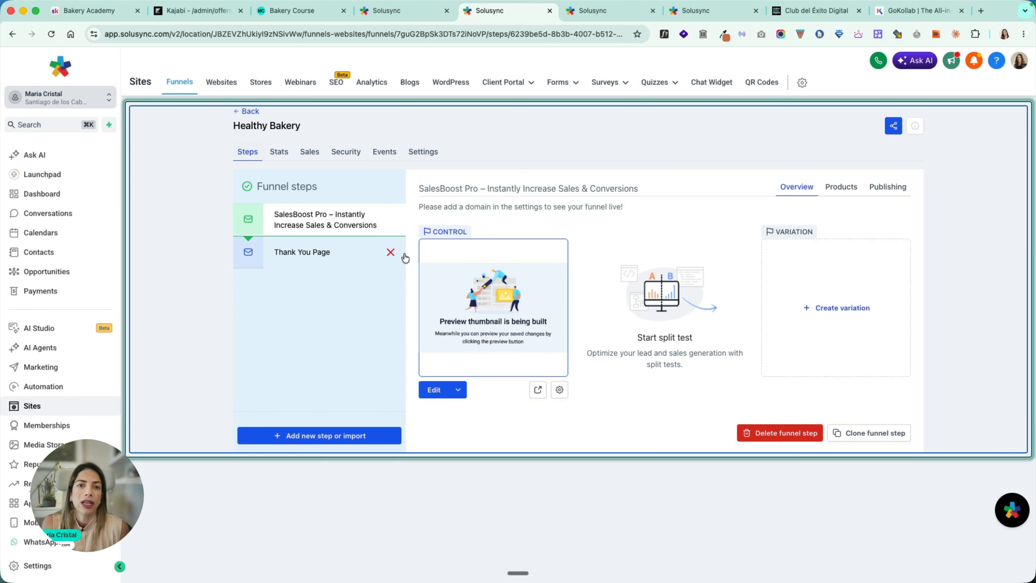
click(888, 192)
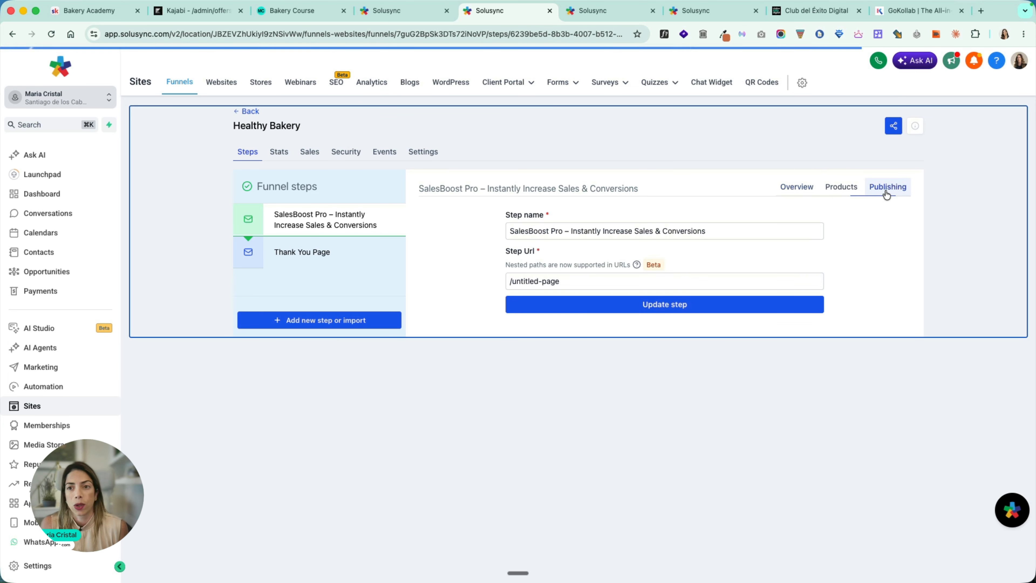
click(644, 233)
key(super+a)
text(Heal)
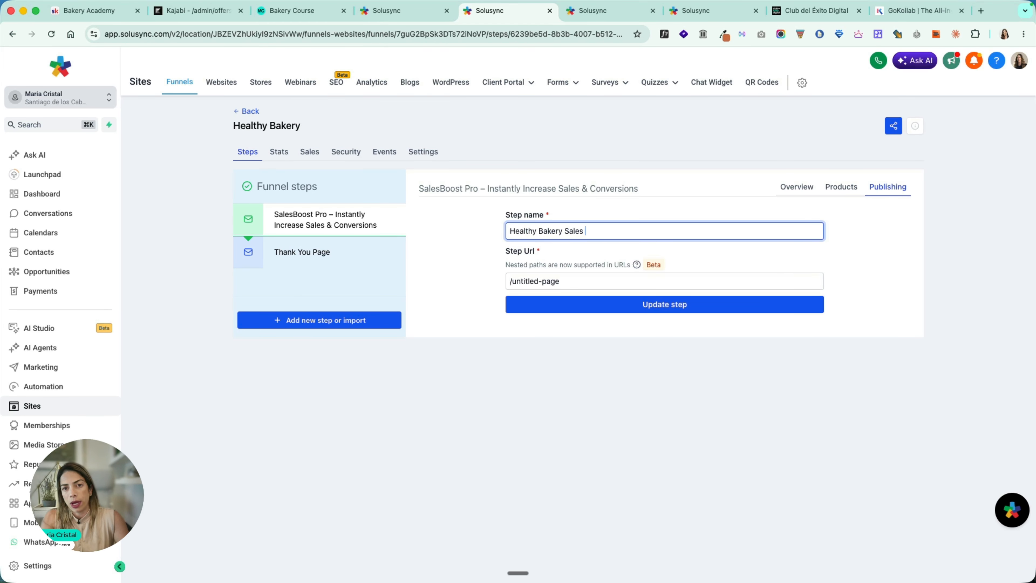
- Set the sales page step's URL to "/healthy-bakery-sp" and update the step
click(533, 287)
key(super+a)
text(/he)
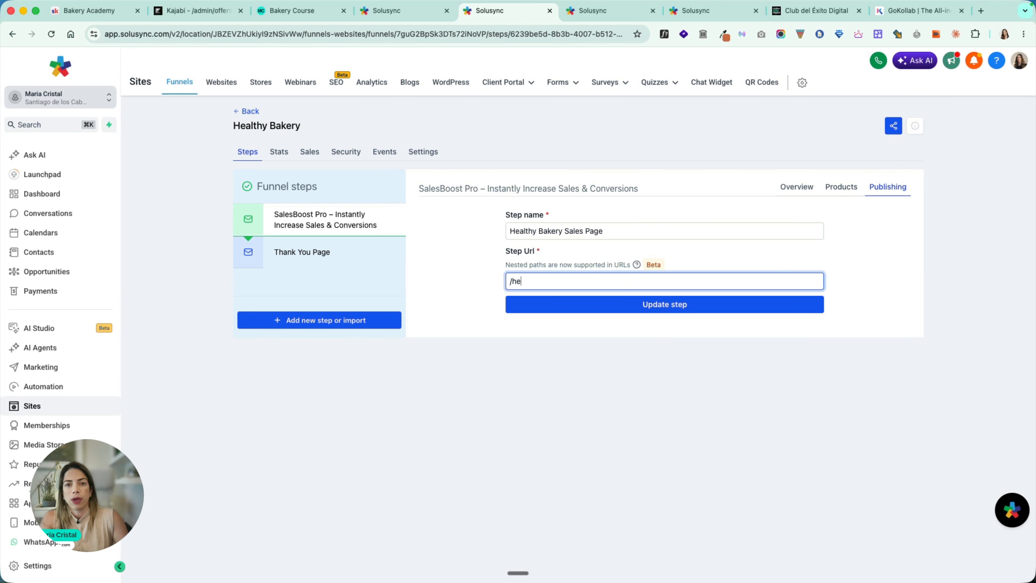
text(althy-bakery-sp)
click(661, 309)
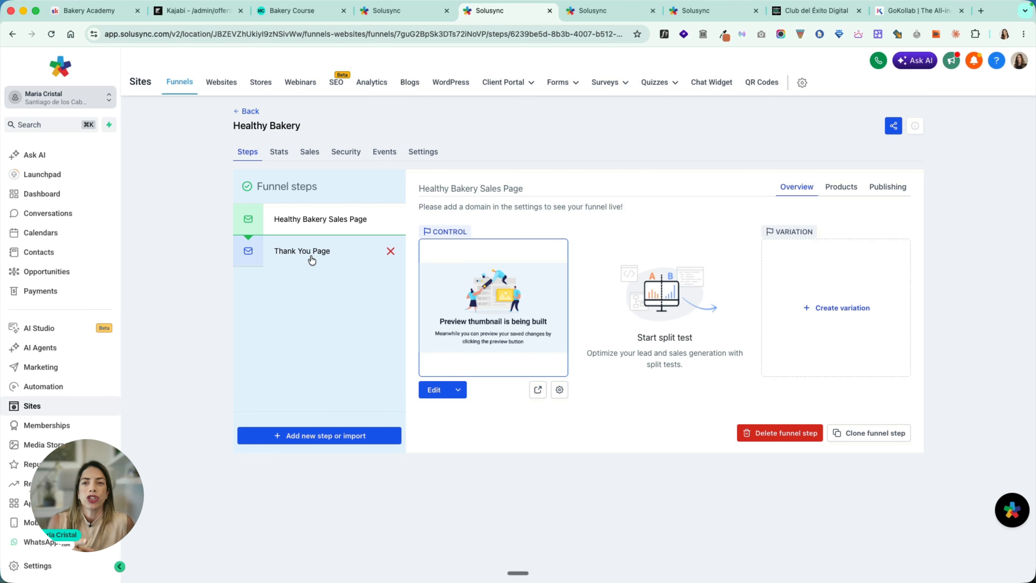
- Open the sales page for editing and check which sale action the checkout popup's two-step order form uses
click(434, 390)
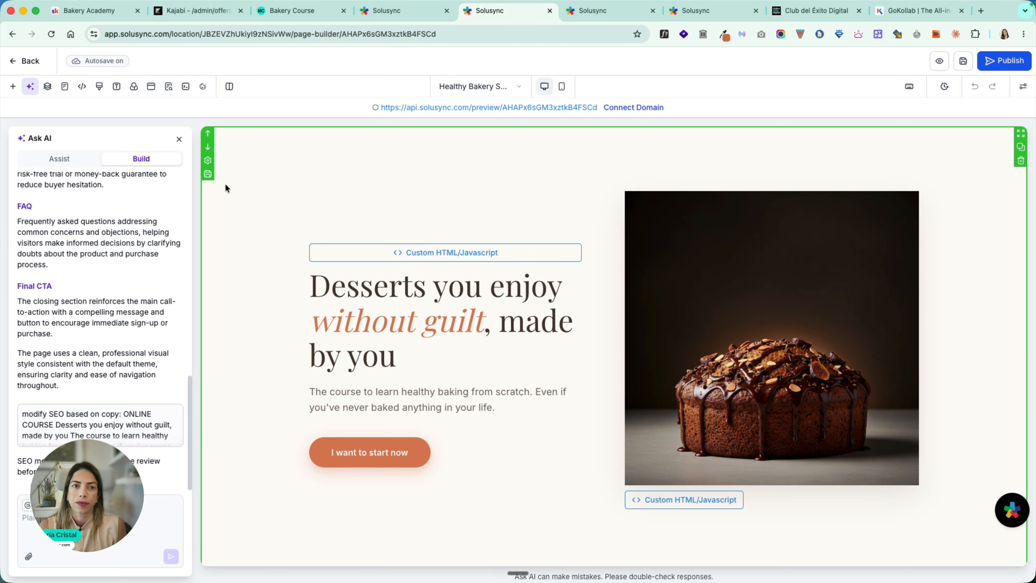
click(151, 86)
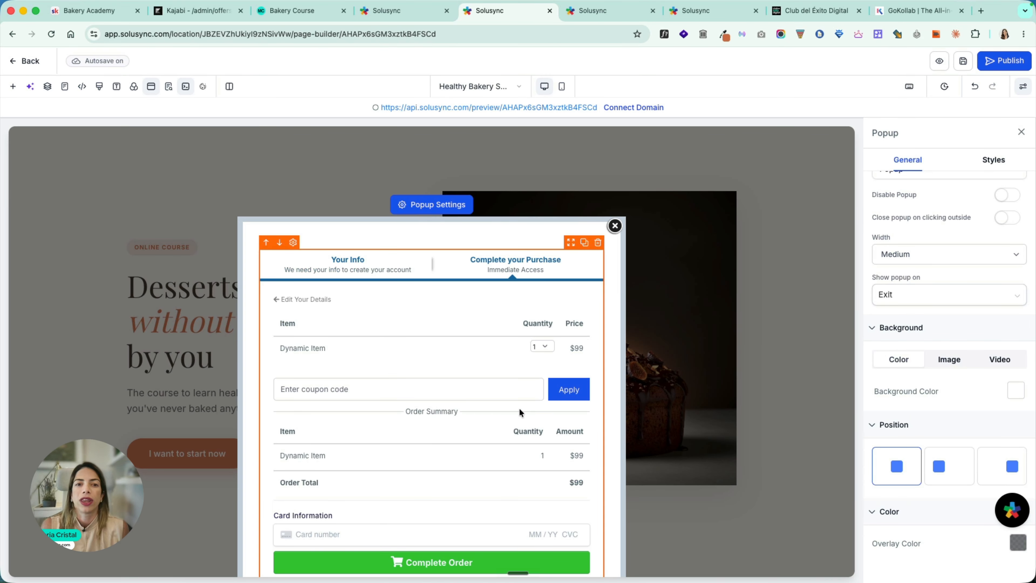
click(489, 432)
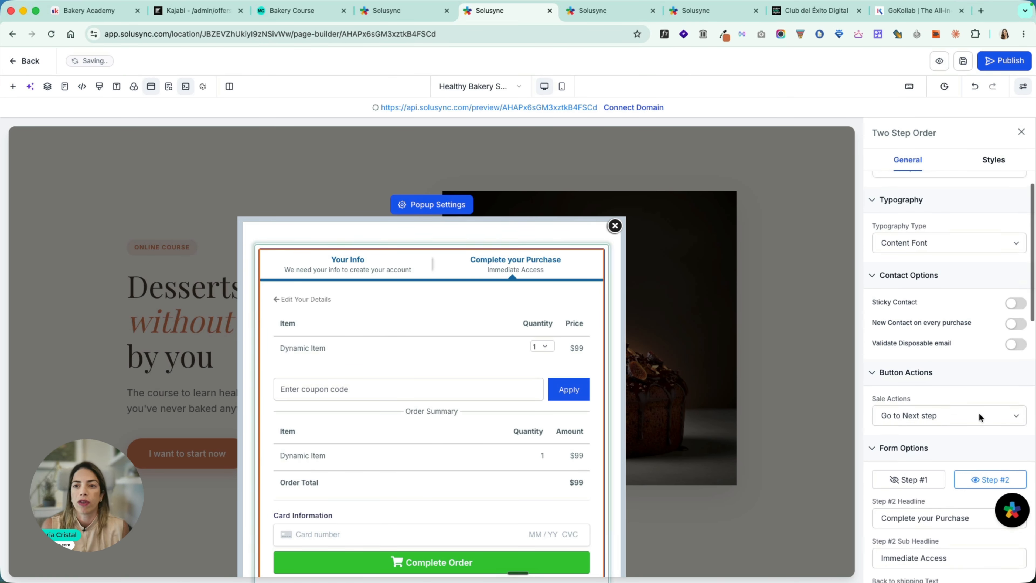
scroll(980, 418, down, 2)
click(909, 363)
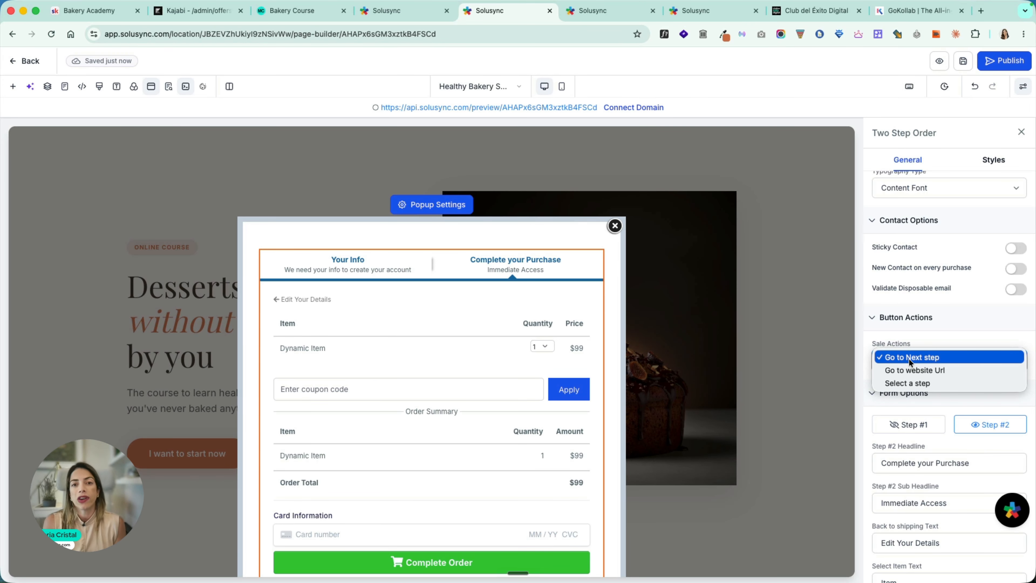
click(913, 328)
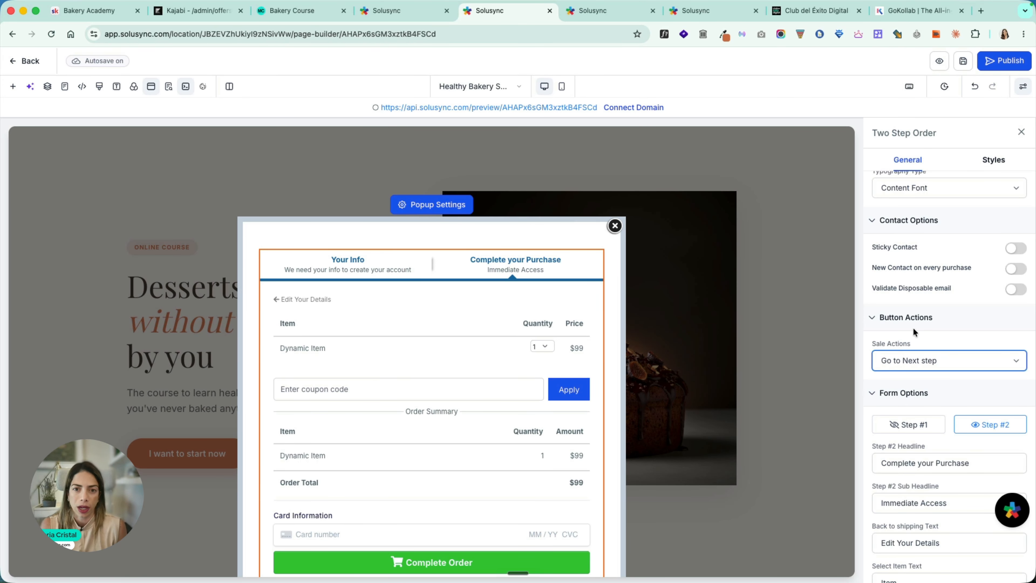
click(615, 226)
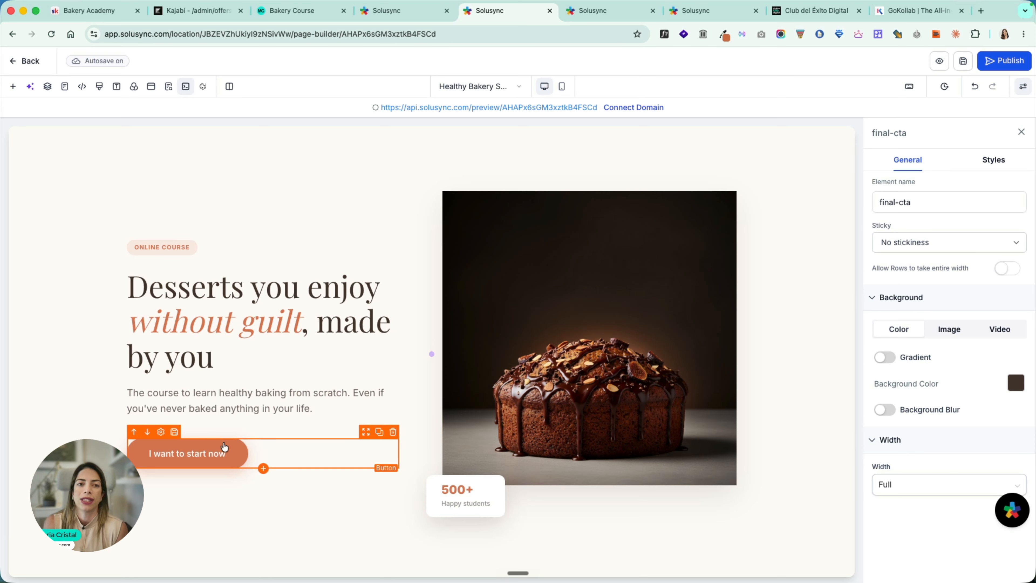
- Link the hero's "I want to start now" button to scroll to the pricing section
click(206, 457)
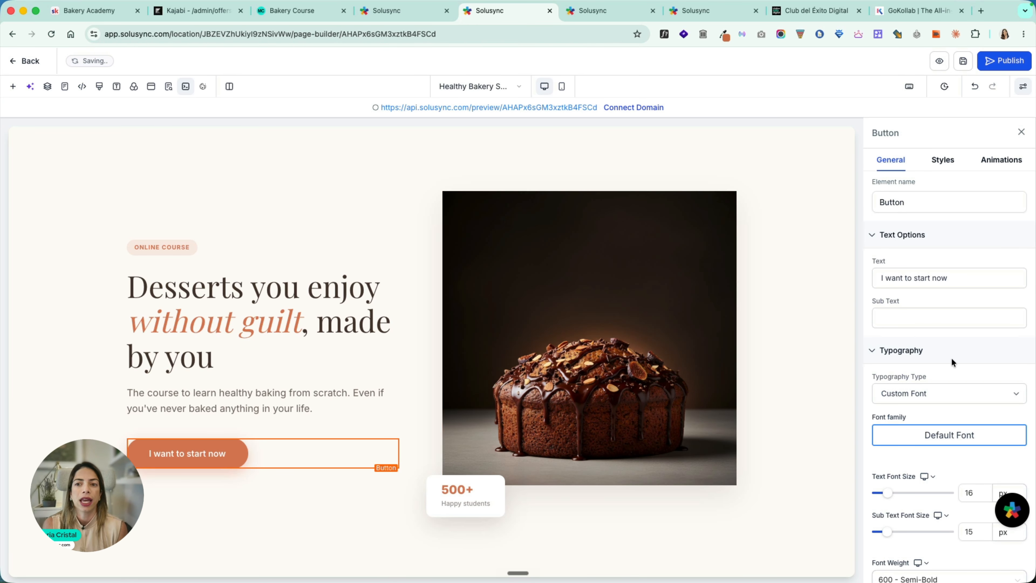
scroll(952, 358, down, 10)
scroll(952, 358, down, 3)
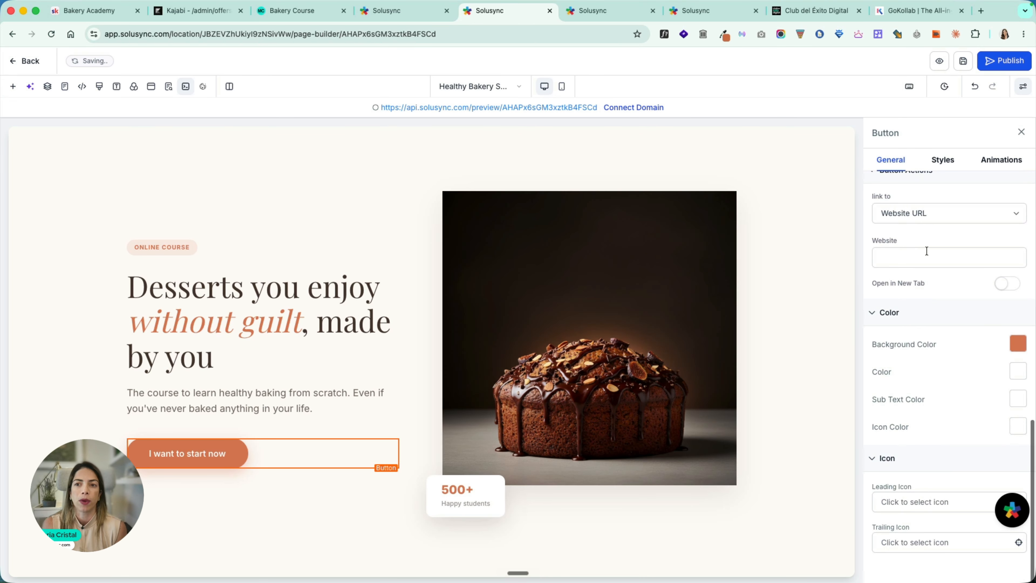
click(917, 212)
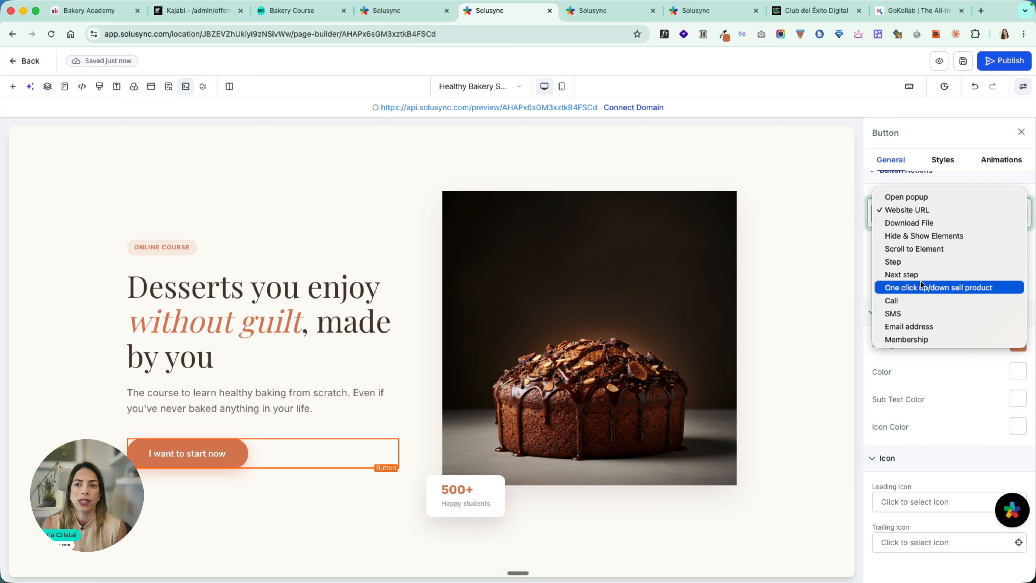
click(923, 250)
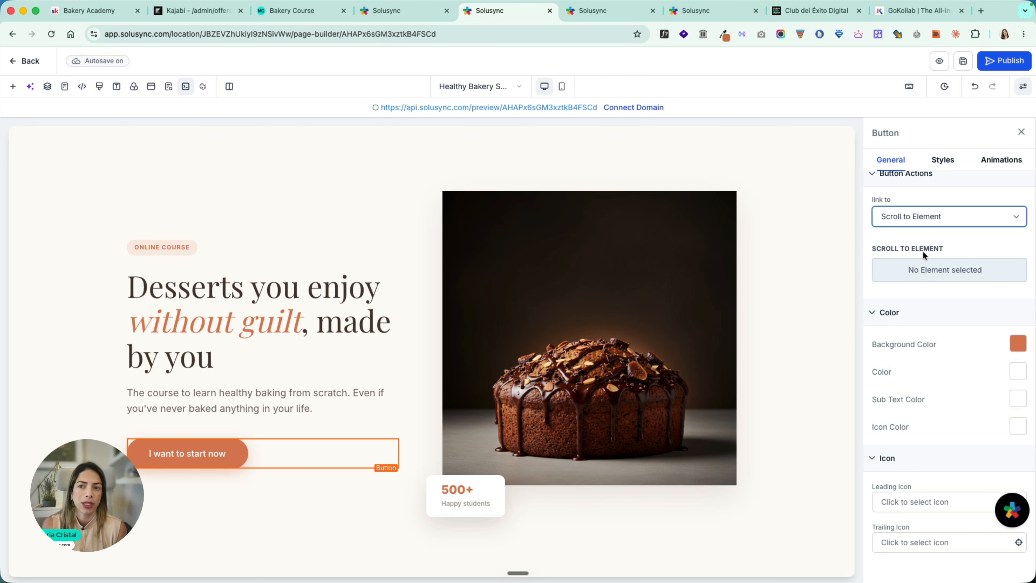
scroll(448, 408, down, 10)
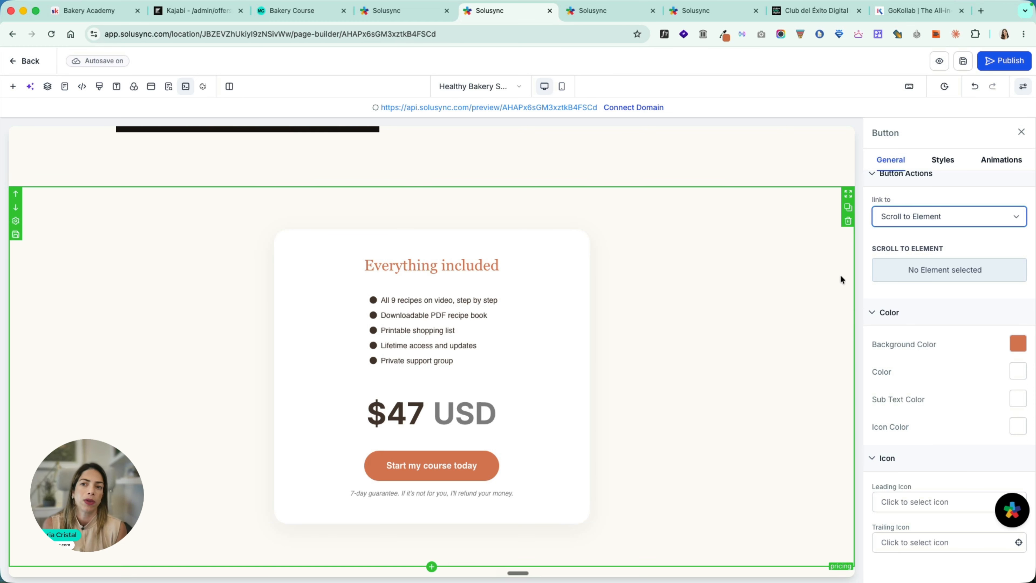
click(926, 272)
scroll(925, 210, down, 2)
scroll(926, 214, down, 5)
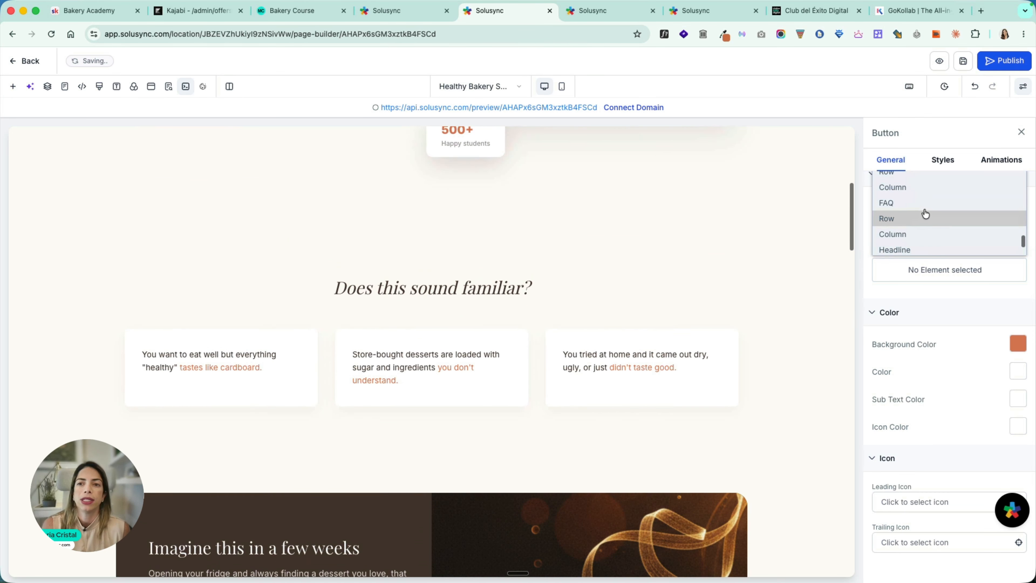
scroll(918, 224, up, 10)
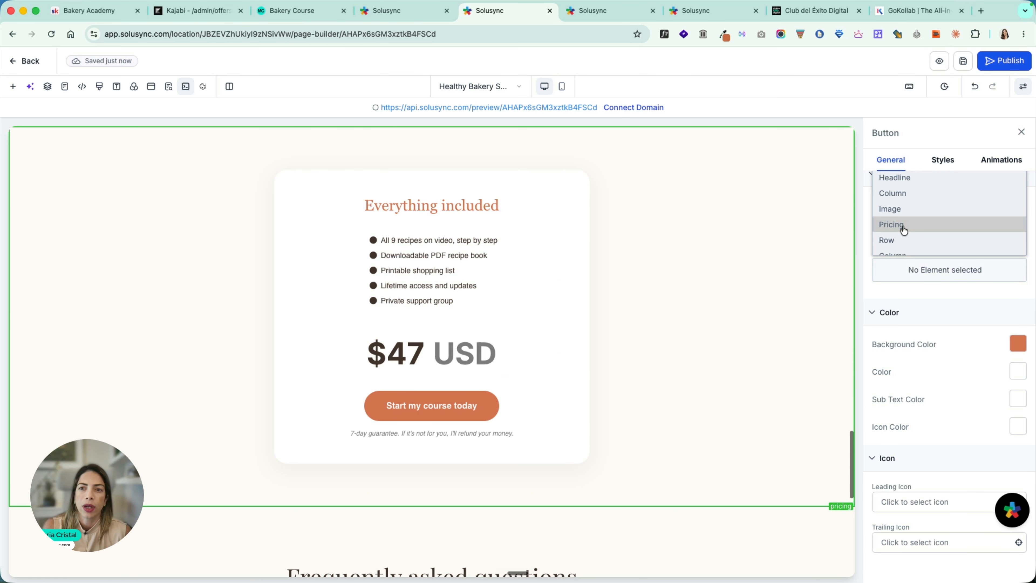
click(903, 227)
- Make the pricing section's "Start my course today" button open the popup, and save the page
click(456, 413)
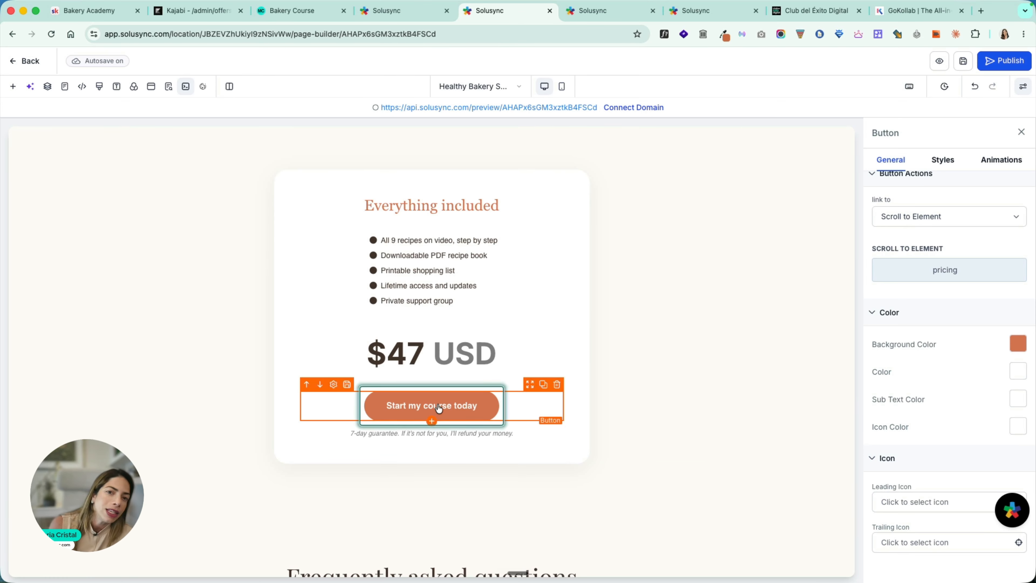
click(935, 219)
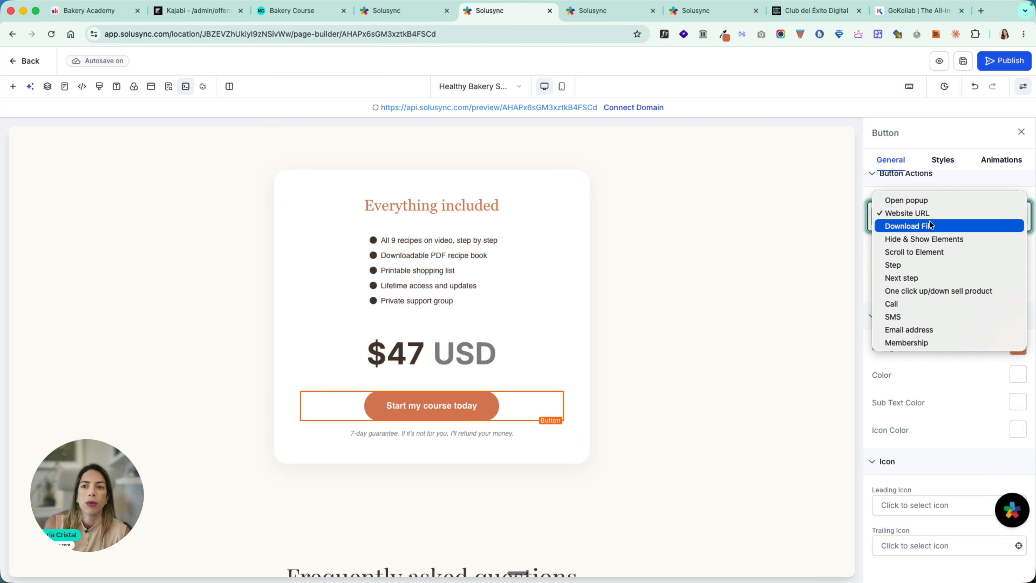
click(915, 200)
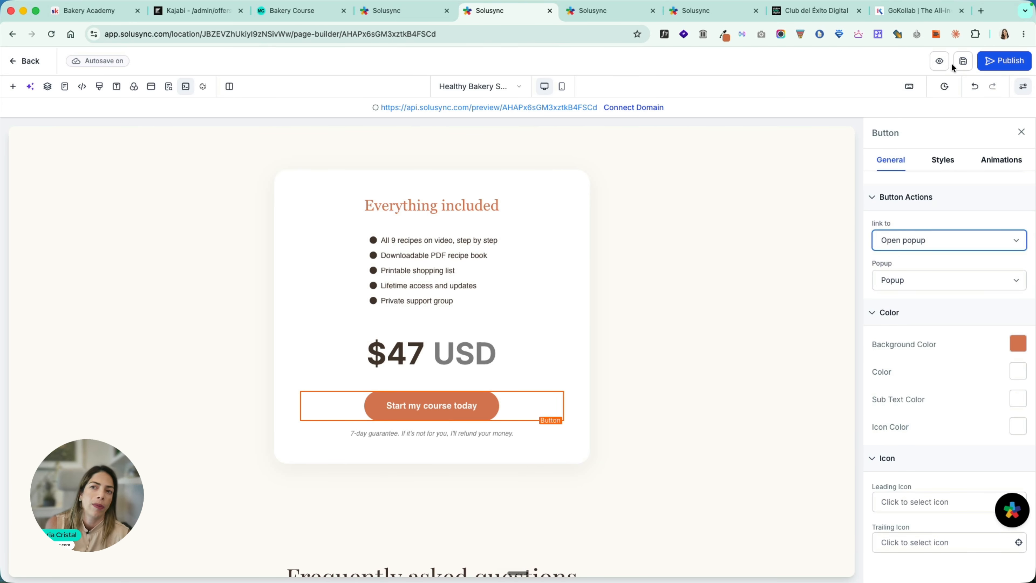
click(960, 63)
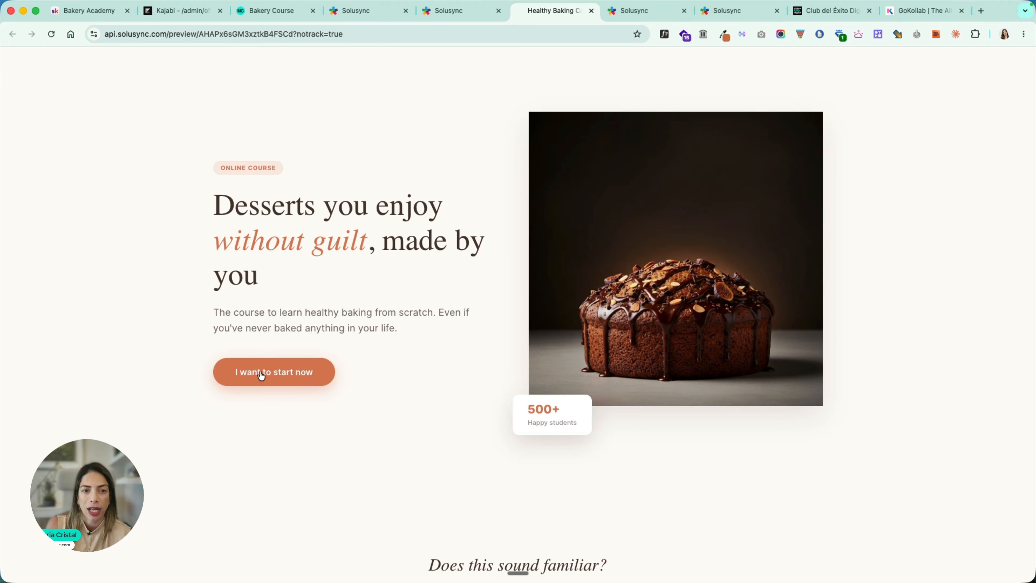
- Test the hero button's scroll link and the pricing button's checkout popup in the page preview
click(262, 373)
scroll(529, 291, up, 5)
scroll(529, 291, down, 5)
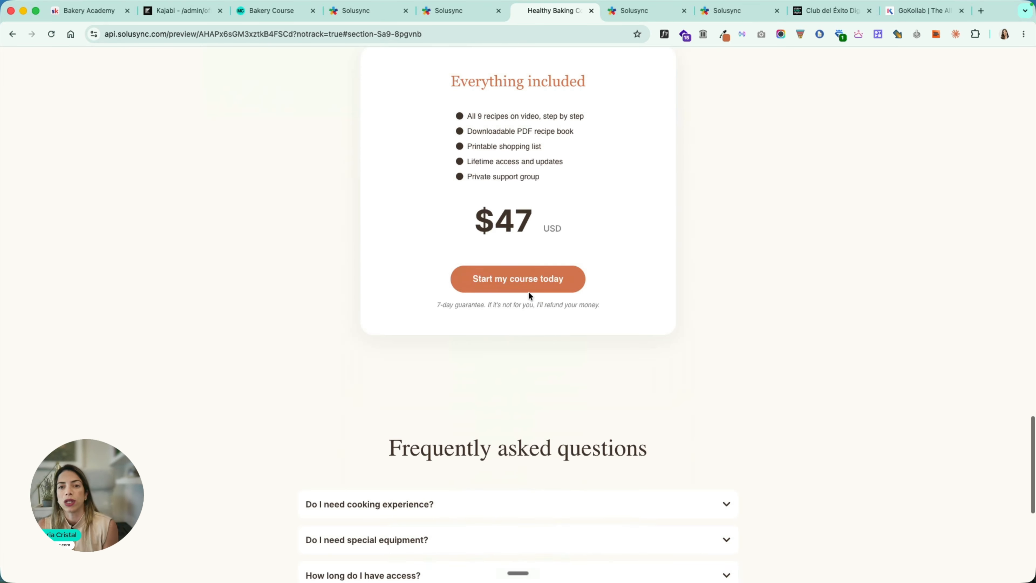
click(523, 284)
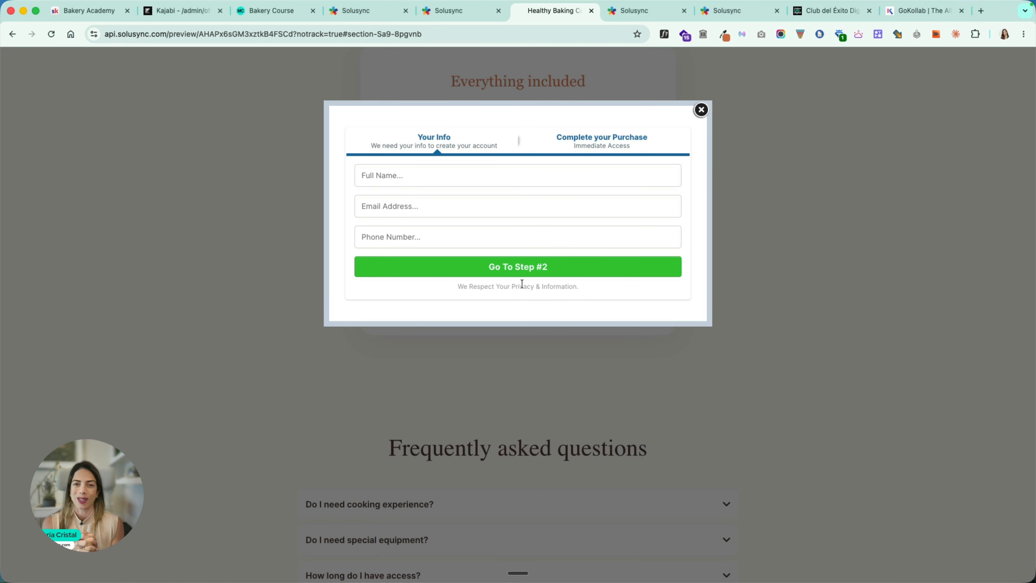
- Check the thank-you page's generation progress, and leave the sales page editor for the funnel's steps
click(368, 11)
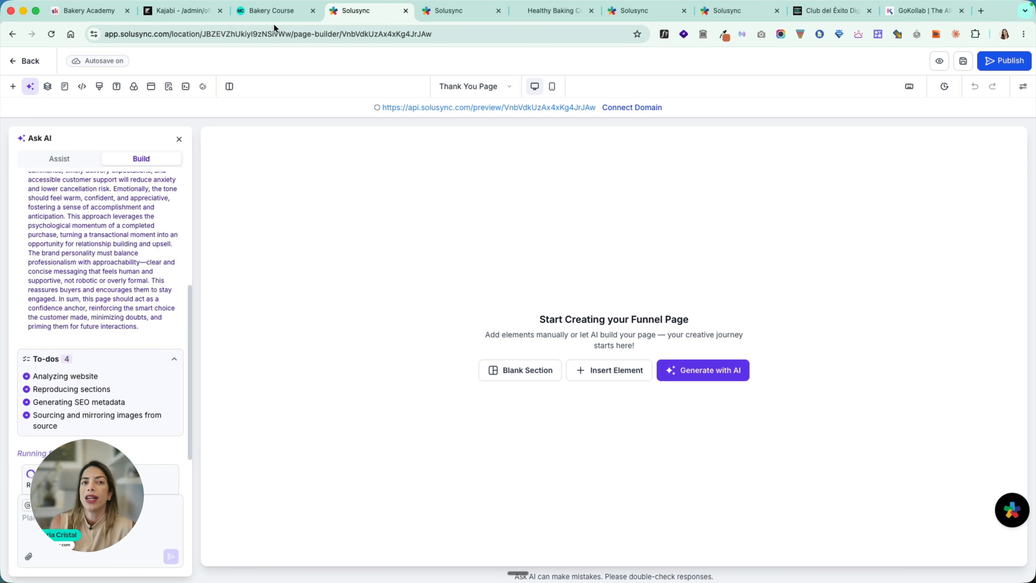
click(449, 11)
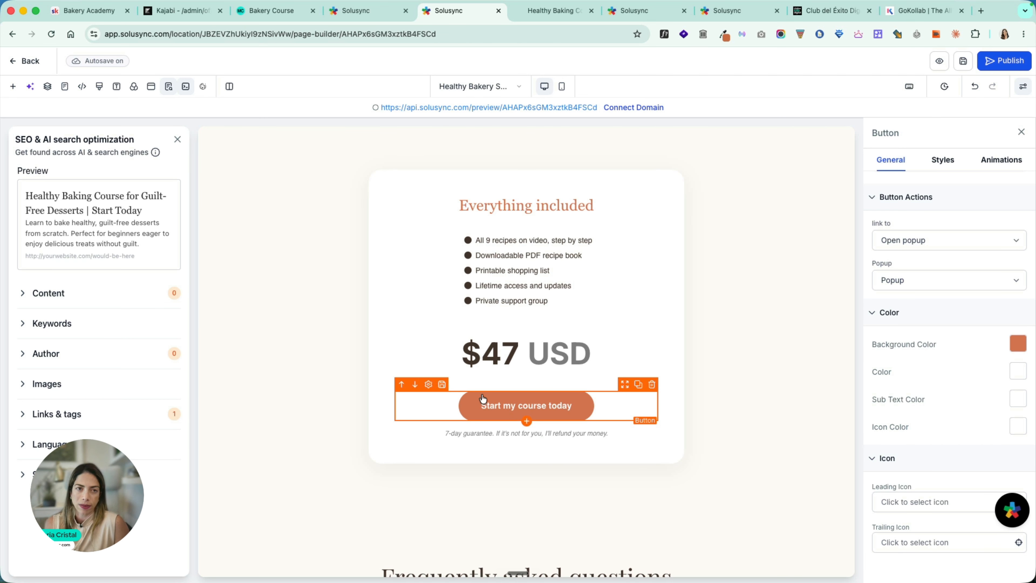
click(30, 65)
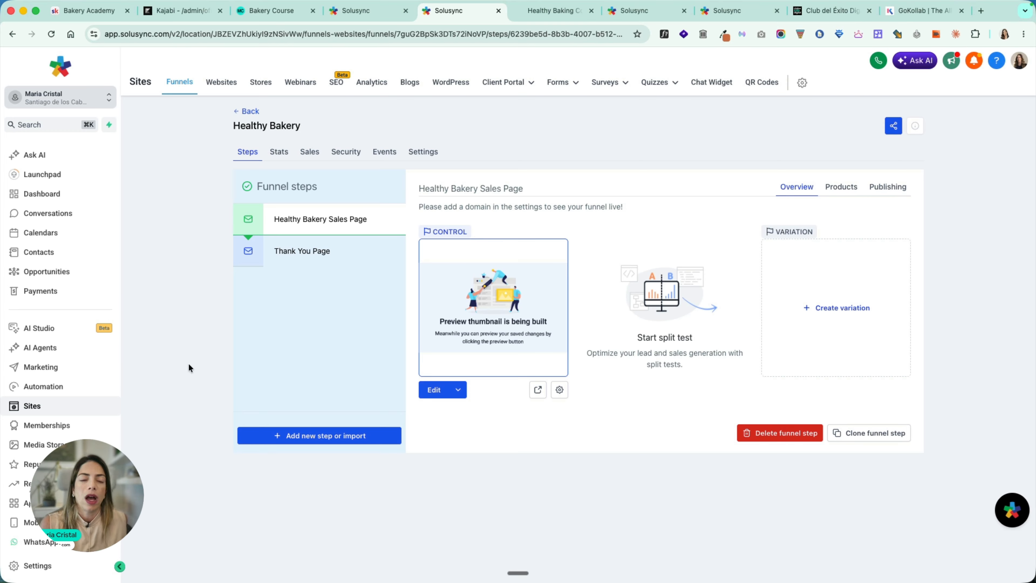
- Go to the automation workflows and start creating a workflow from a template
click(81, 387)
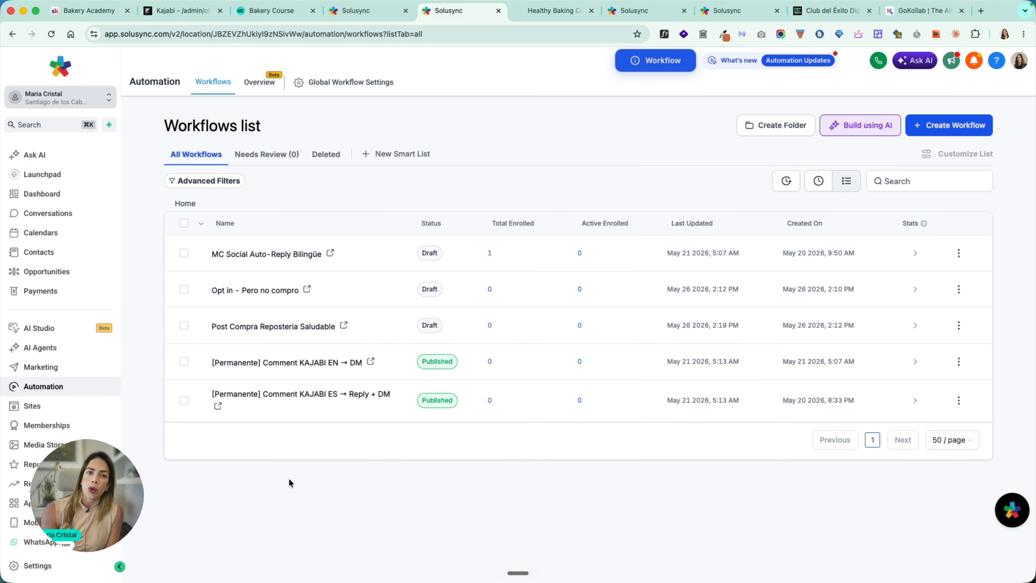
click(930, 132)
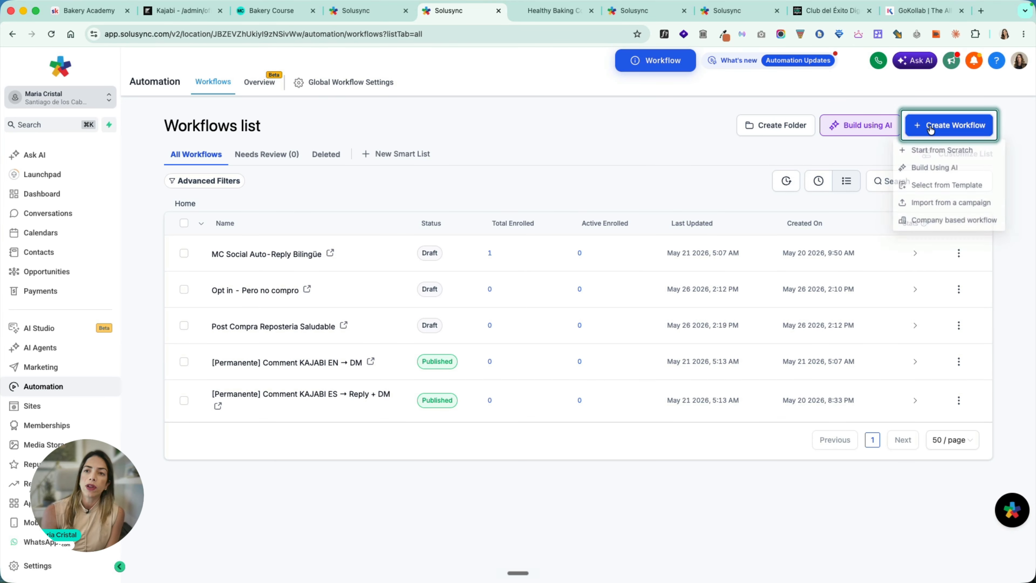
click(915, 187)
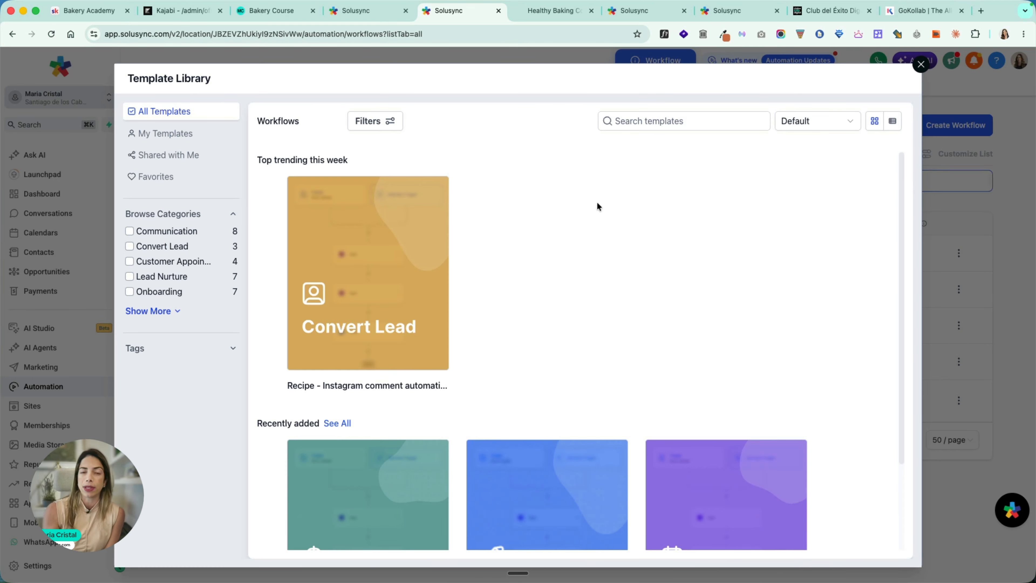
- Browse all the recently added workflow templates in the template library
mouse_move(333, 365)
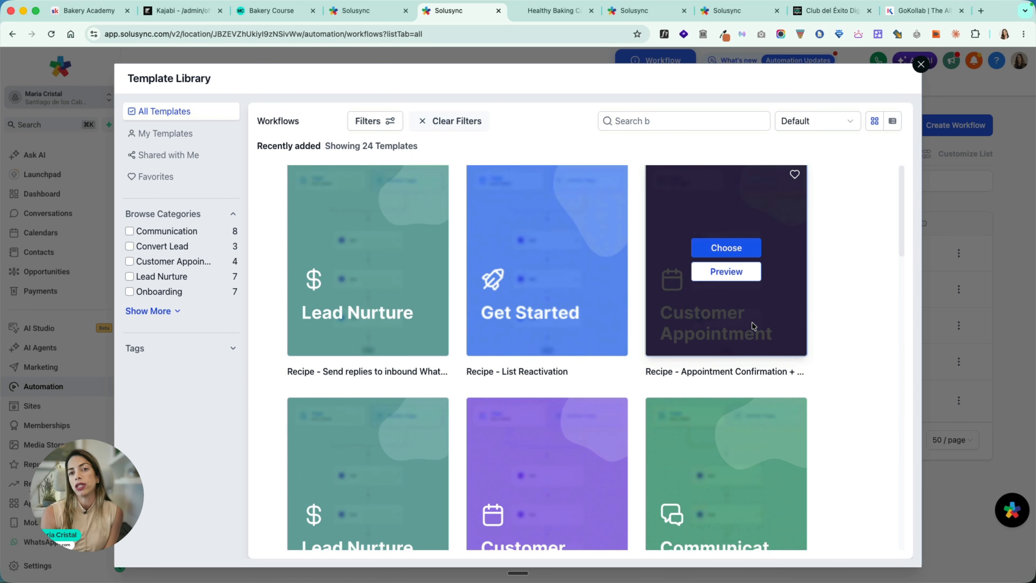
scroll(753, 321, down, 5)
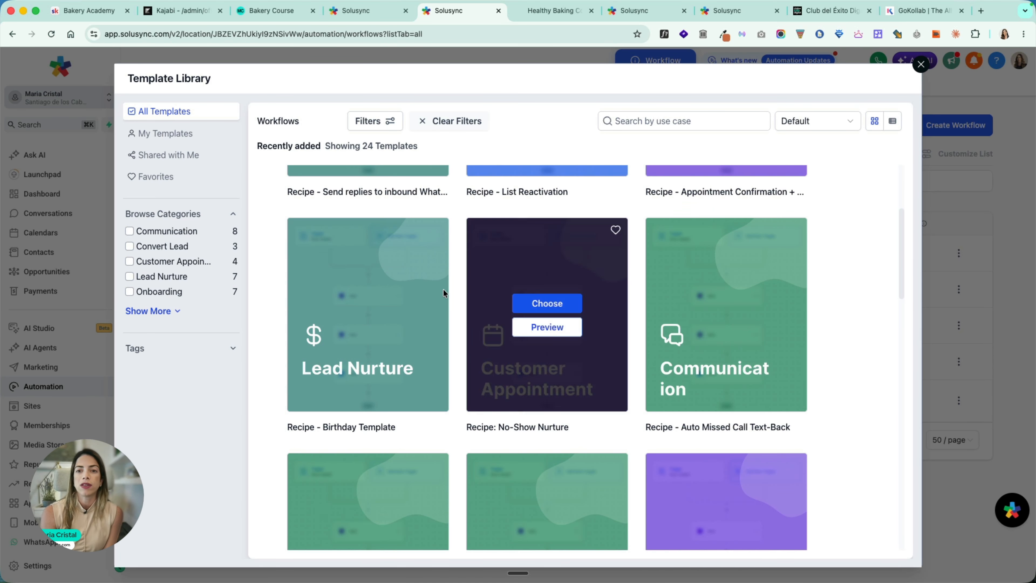
scroll(351, 425, down, 8)
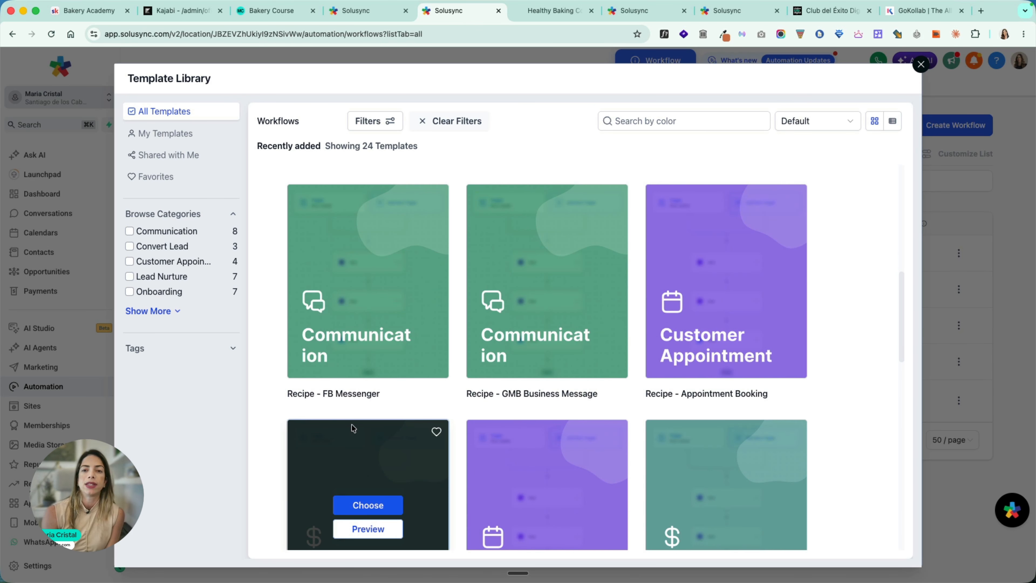
scroll(529, 380, down, 5)
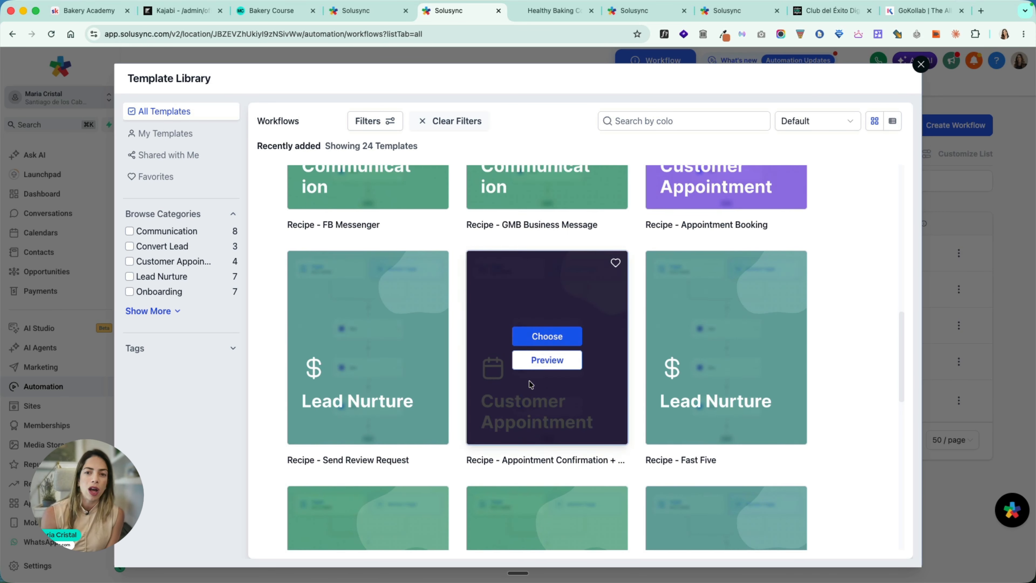
scroll(470, 368, up, 4)
scroll(361, 368, down, 10)
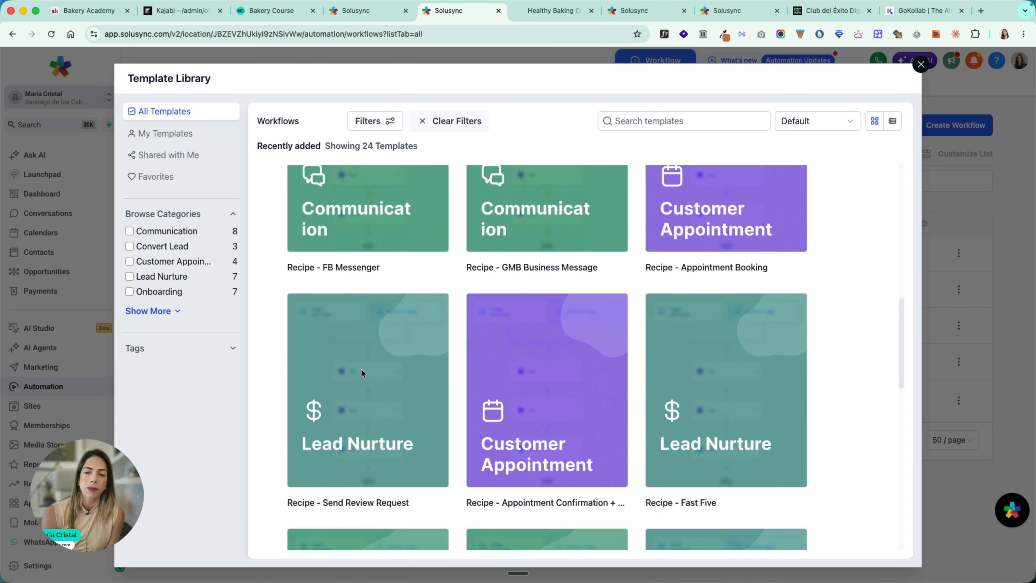
scroll(361, 370, down, 3)
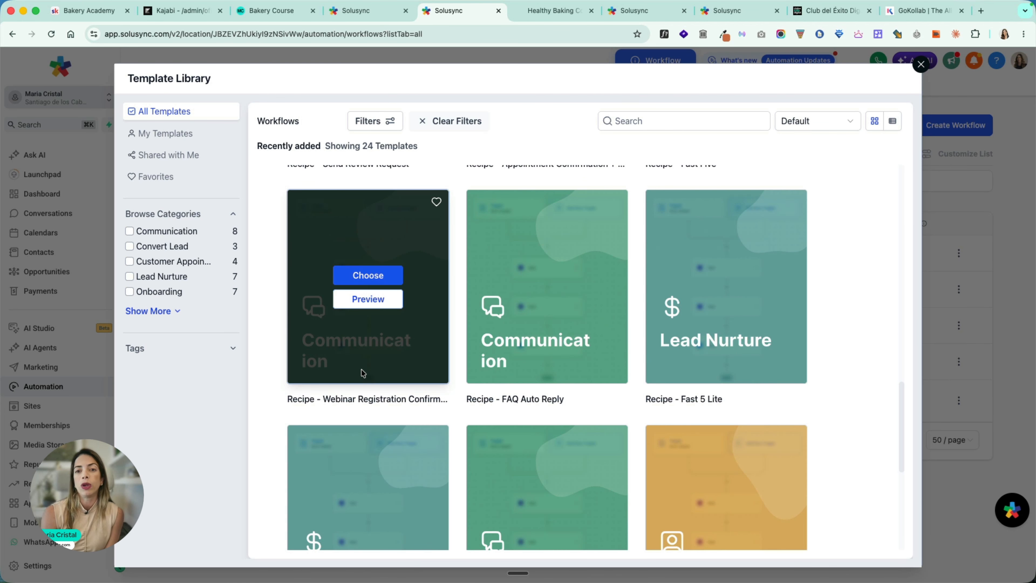
scroll(363, 373, down, 3)
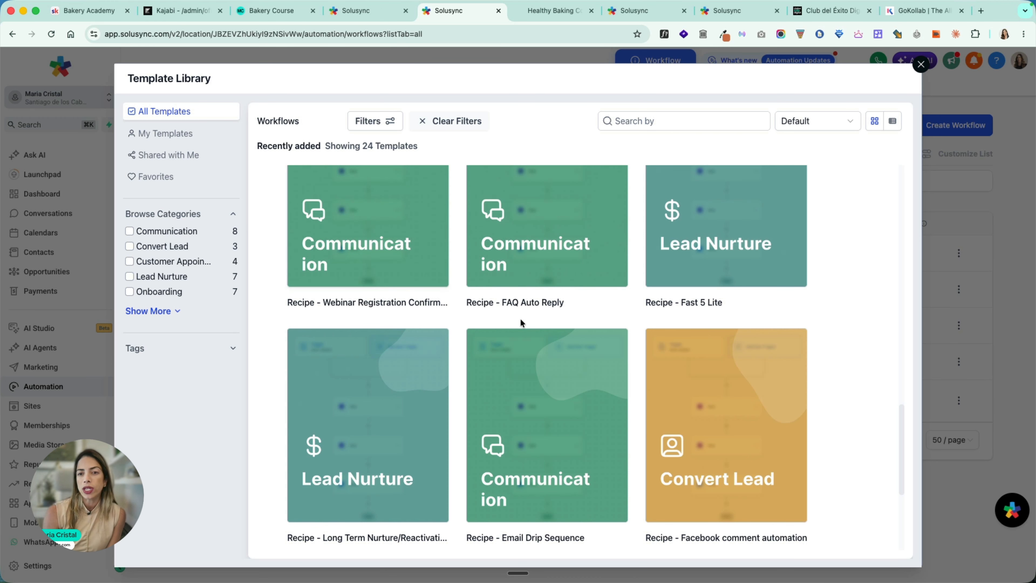
scroll(522, 322, down, 3)
scroll(522, 322, down, 7)
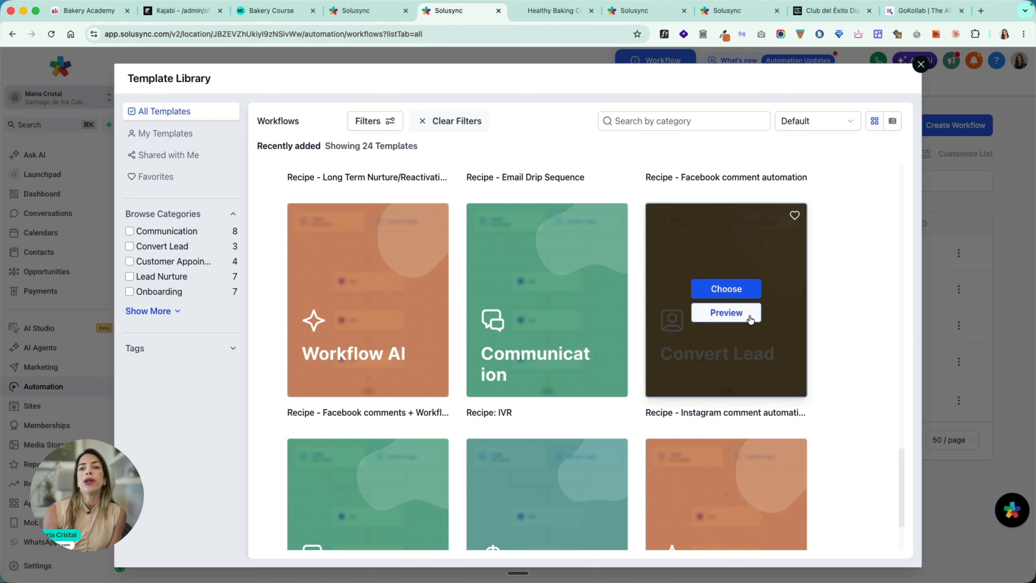
- Preview the Instagram comment automation recipe's workflow, and close the template library
click(726, 313)
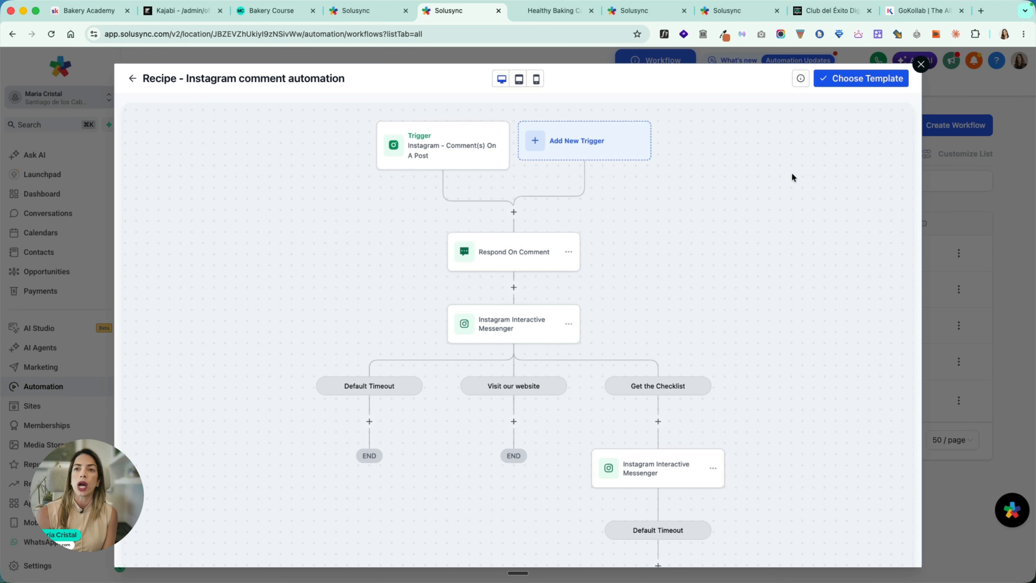
click(921, 64)
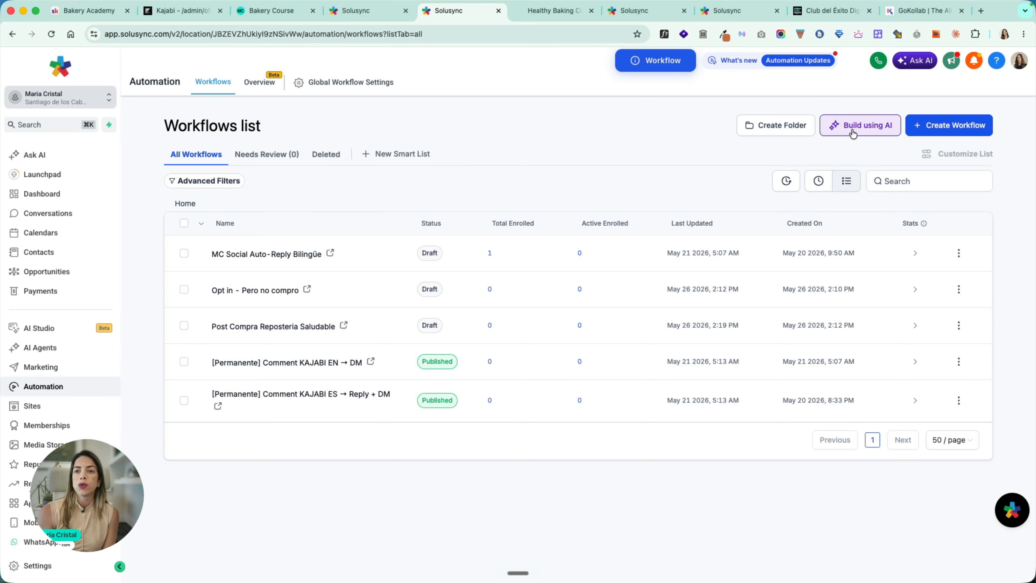
- Create a workflow from scratch and give it an Order Form Submission trigger
click(927, 133)
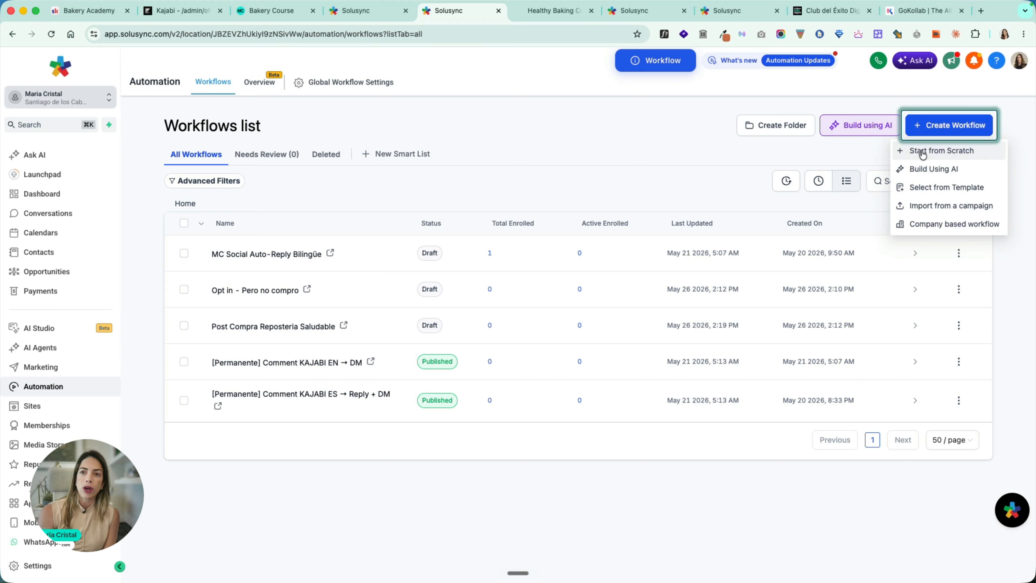
click(922, 150)
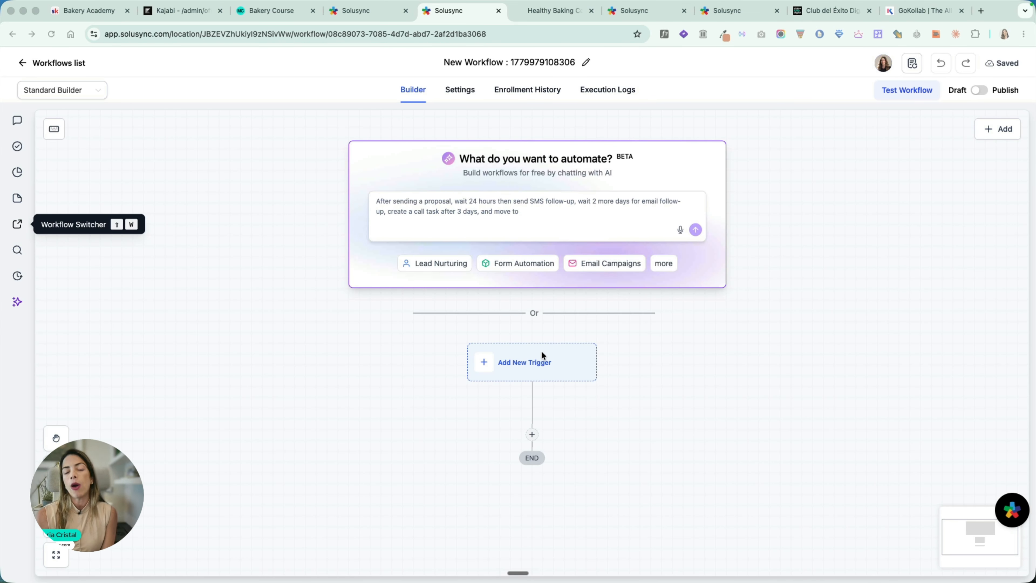
scroll(543, 327, down, 3)
click(525, 226)
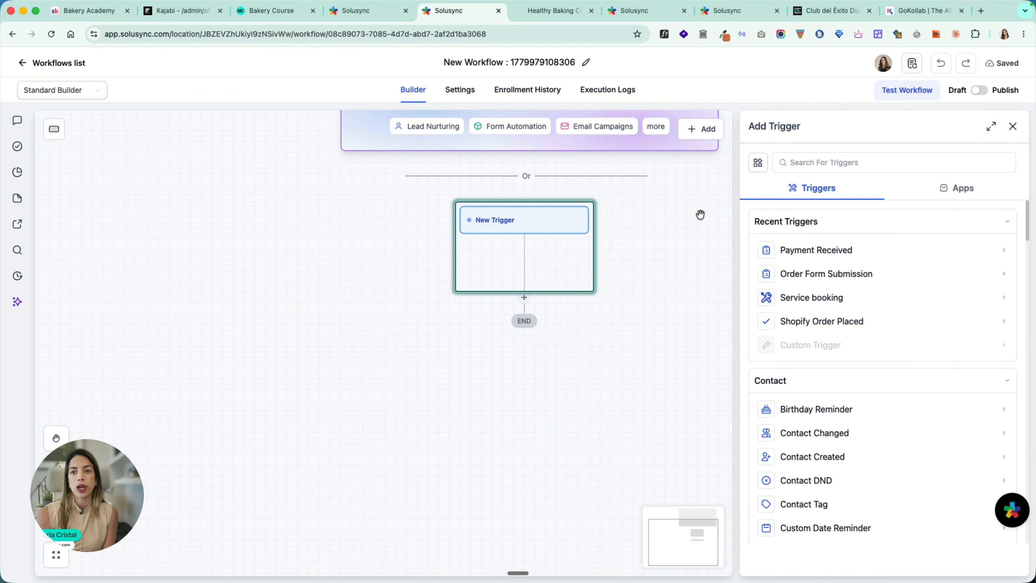
click(819, 278)
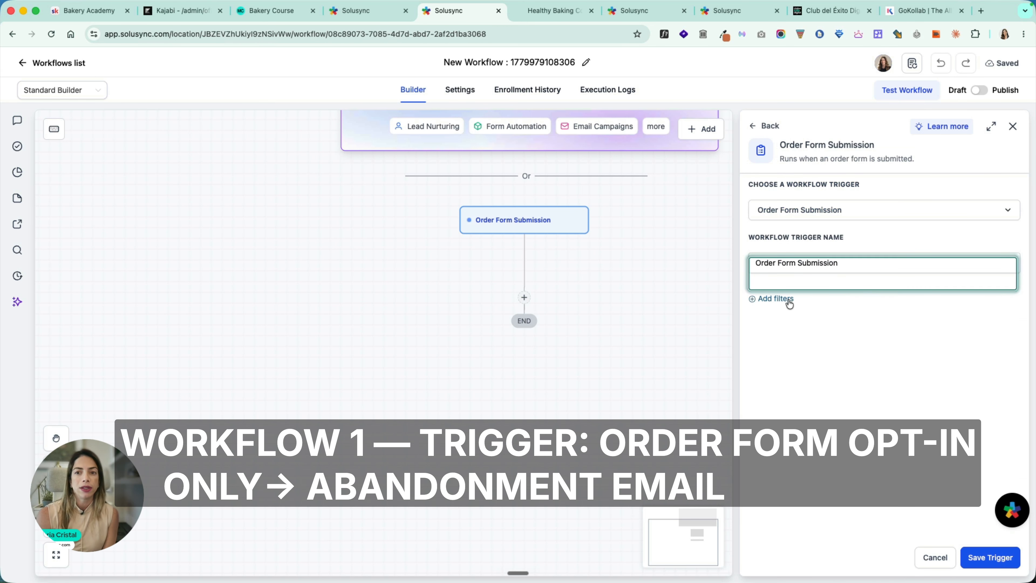
- Add a filter to the trigger limiting it to the Healthy Bakery funnel/website
click(789, 299)
click(791, 322)
click(803, 391)
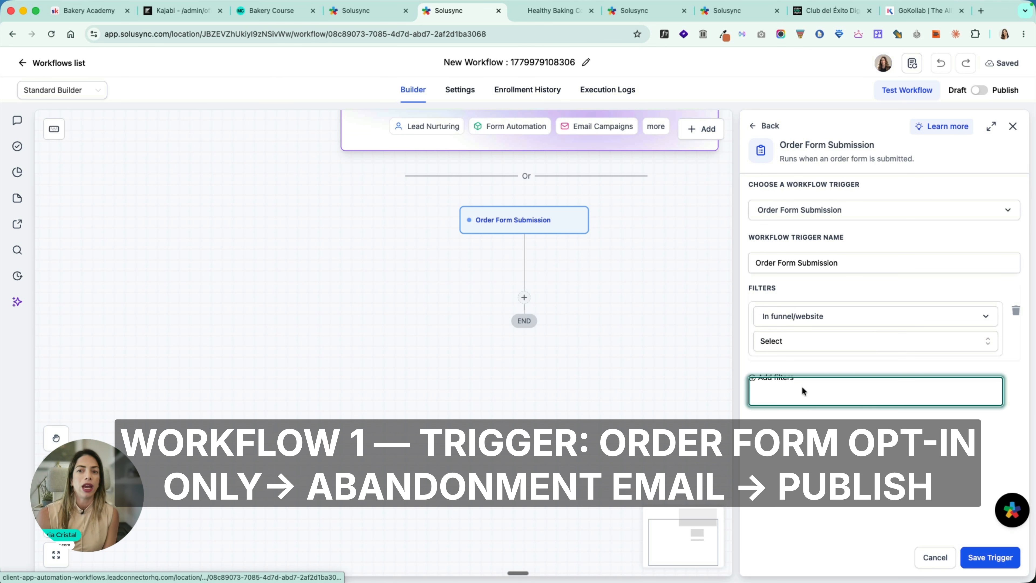
click(795, 342)
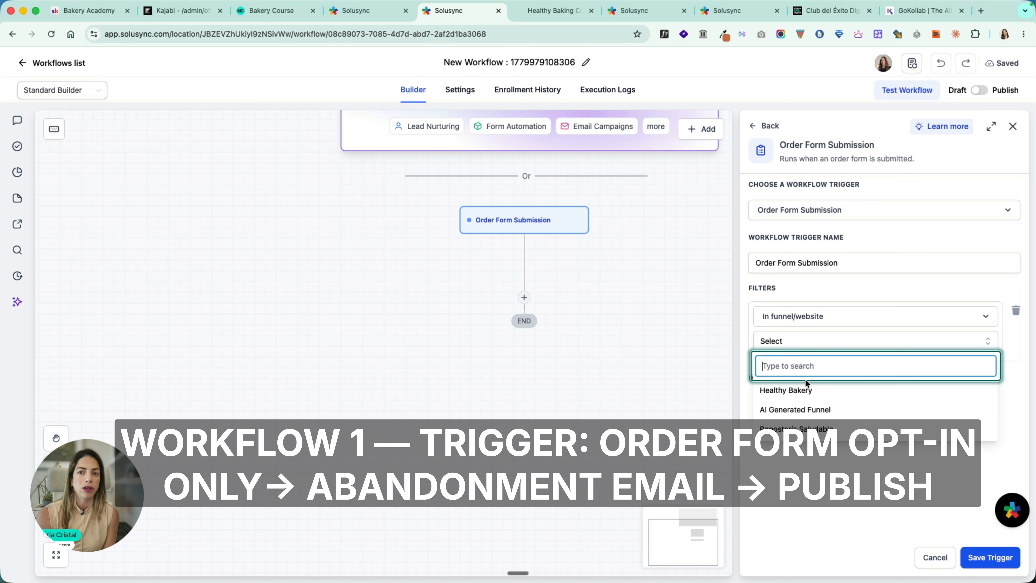
click(794, 390)
- Add a second trigger filter with submission type OptIn, and save the trigger
click(789, 382)
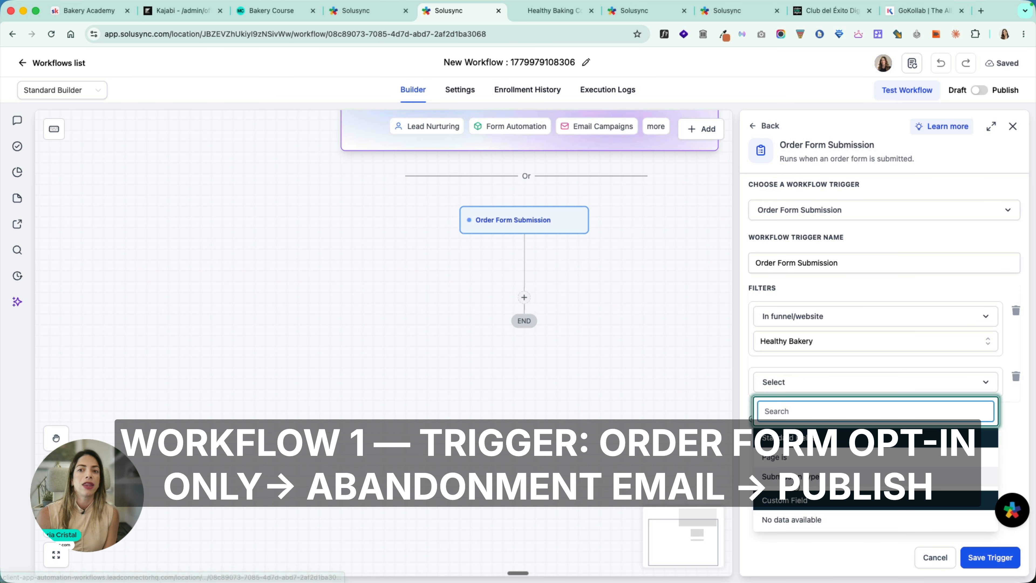
click(790, 476)
click(800, 407)
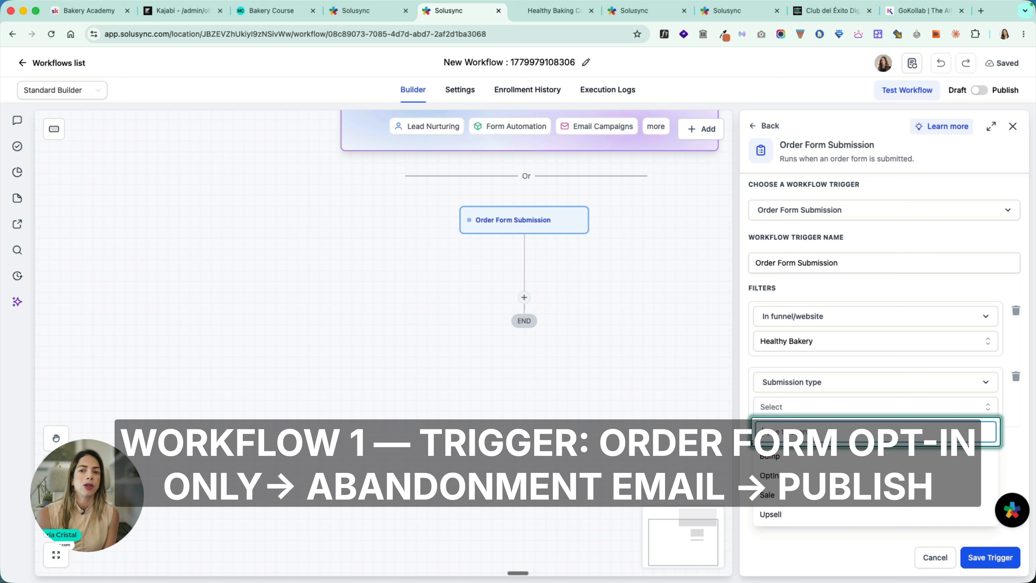
click(787, 478)
click(988, 557)
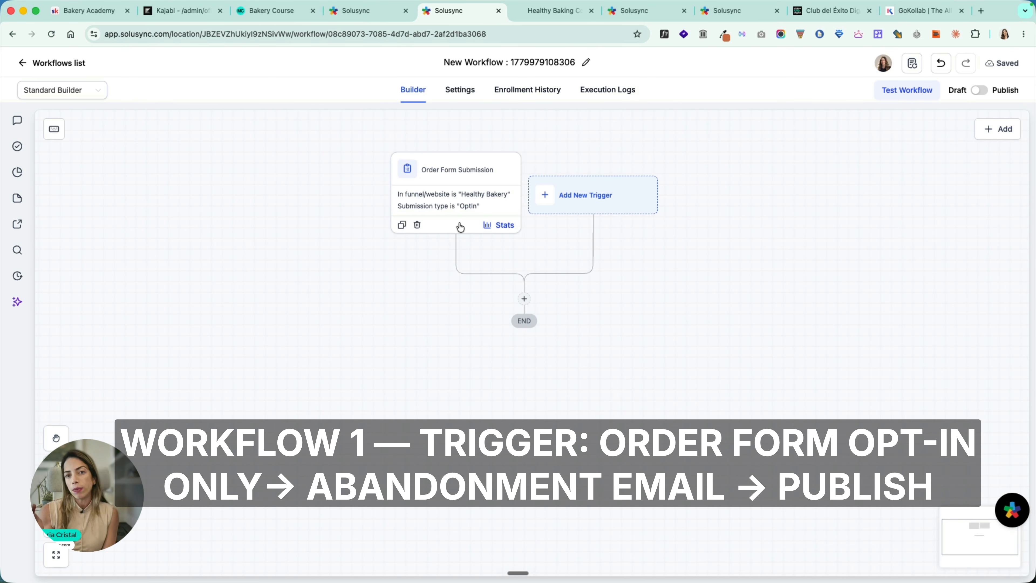
- Search the actions for email and add an Email action below the trigger
click(525, 298)
text(email)
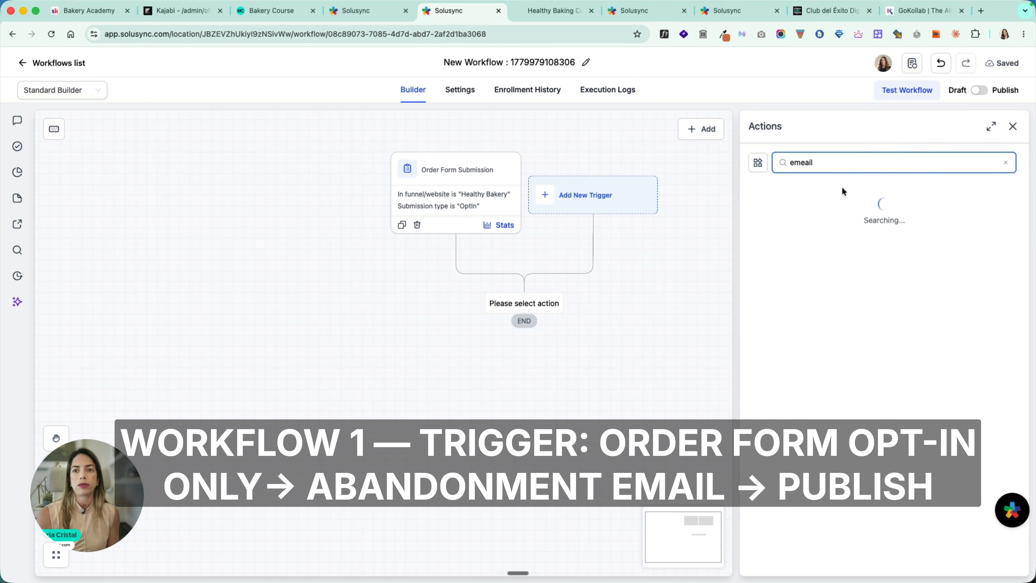
click(836, 320)
- Generate the email with AI in a Friendly tone from "If some opts in to my bakery course but doesnt purchase this will be the abandonment email"
scroll(821, 445, down, 3)
scroll(800, 465, down, 5)
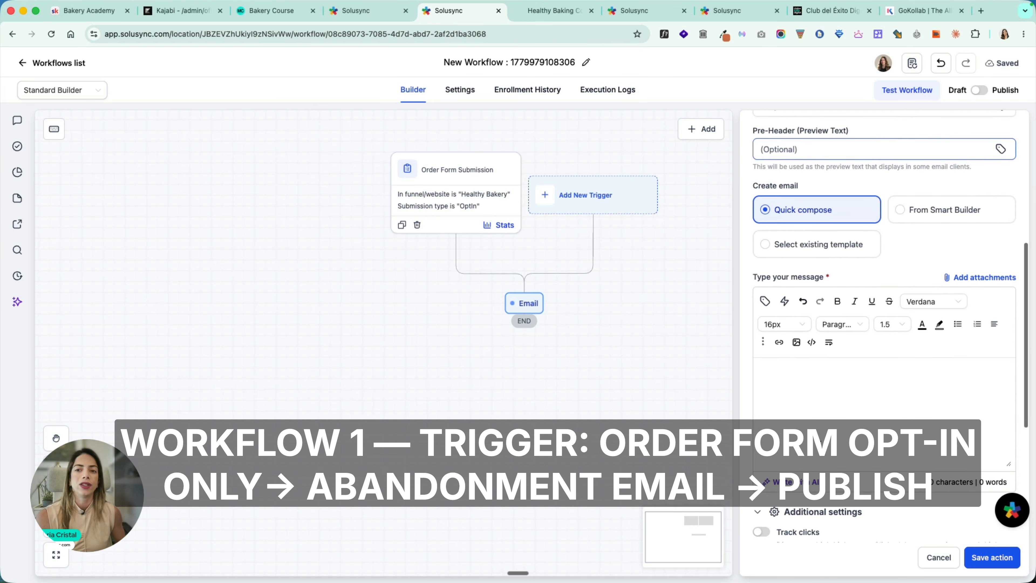
click(800, 465)
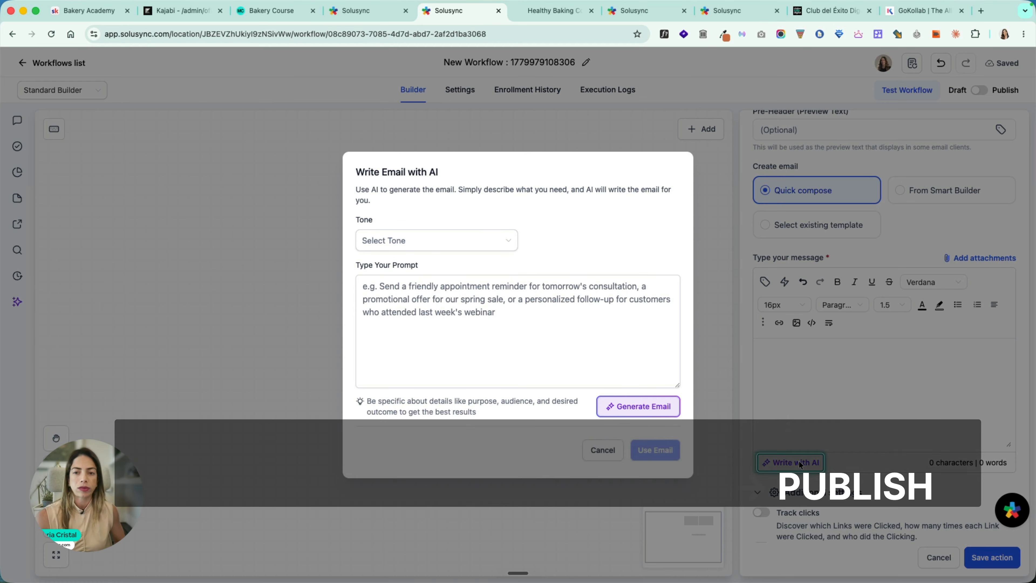
click(538, 327)
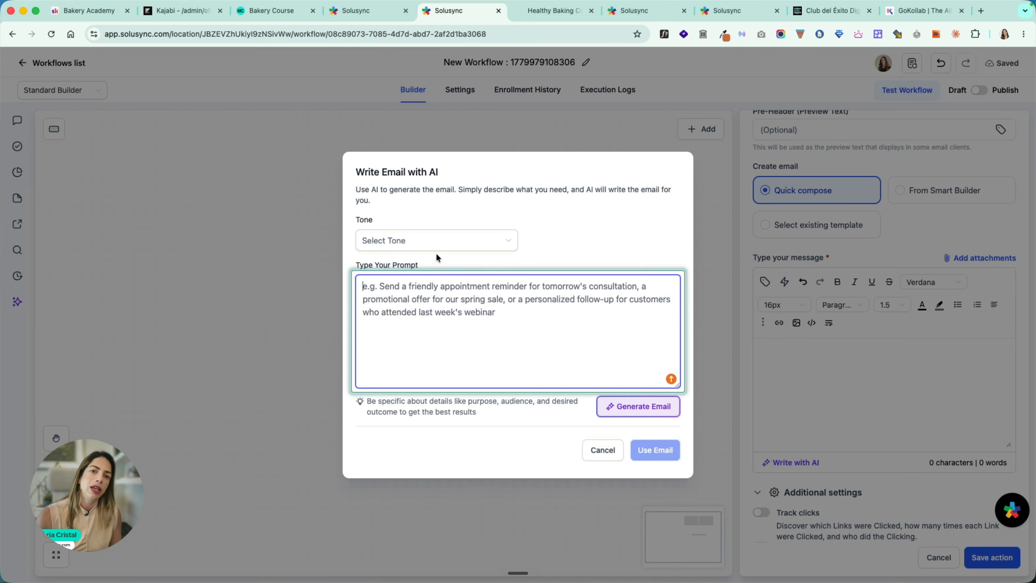
click(434, 244)
click(413, 302)
click(450, 334)
text(If )
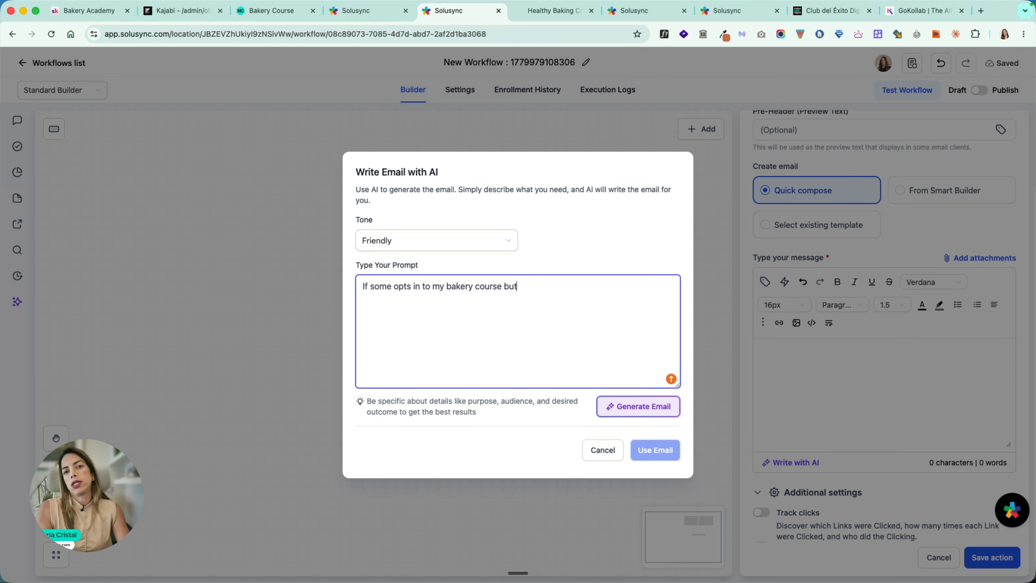
text(the abandonment email)
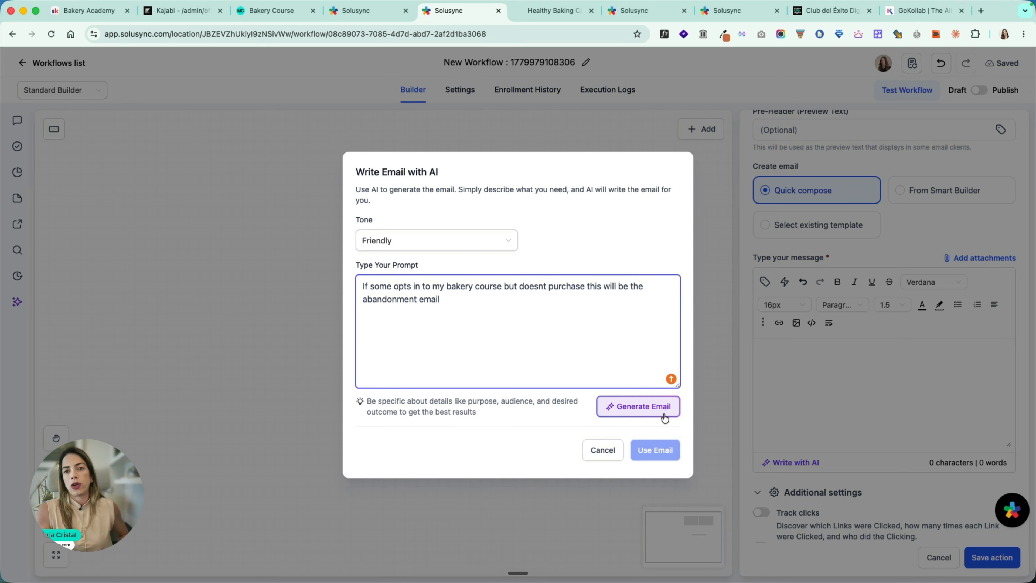
click(665, 412)
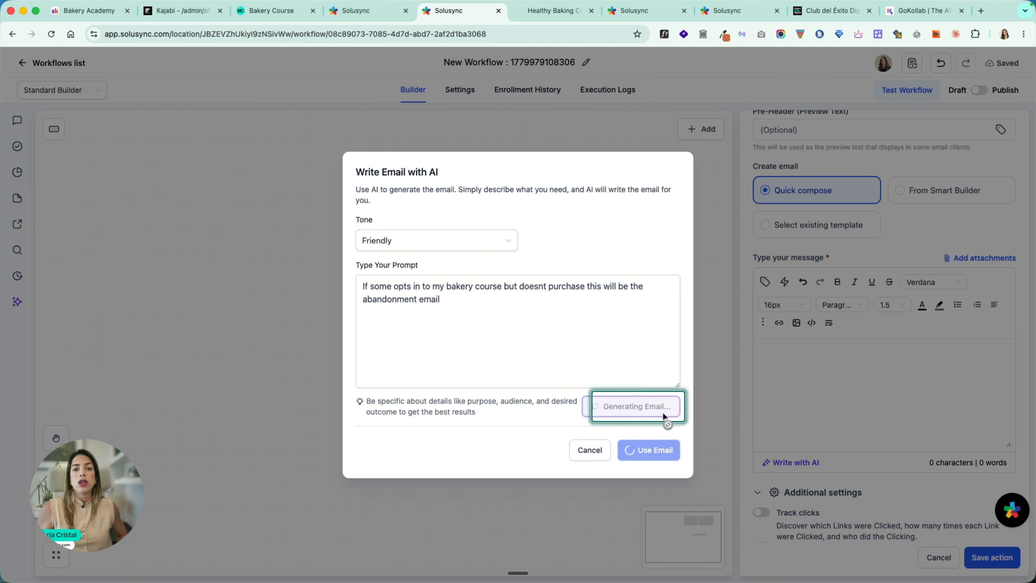
- Replace the greeting's full-name placeholder with the contact's First Name custom value, and use the generated email as the message
drag(373, 305, 468, 304)
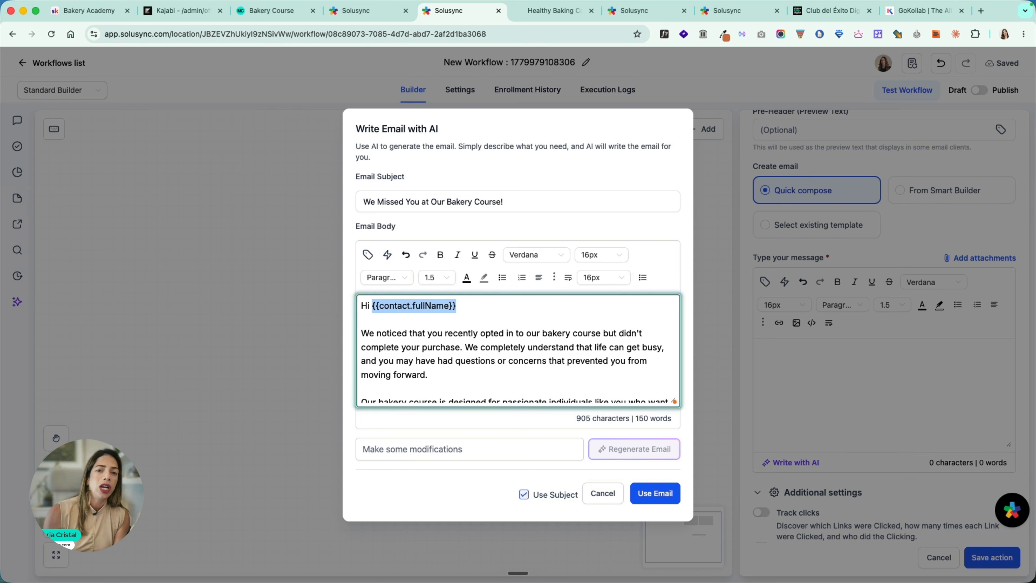
key(BackSpace)
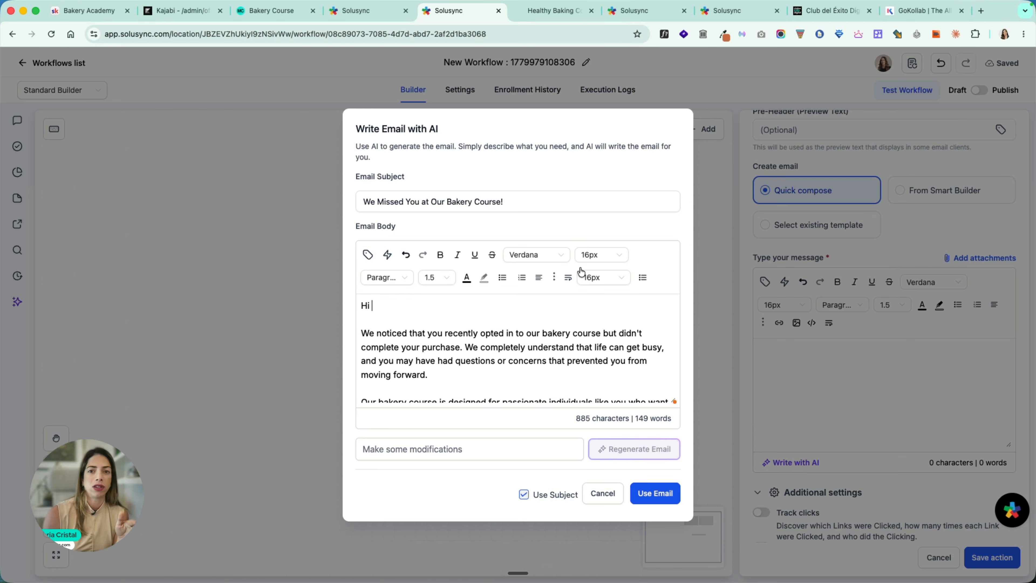
click(368, 256)
click(412, 327)
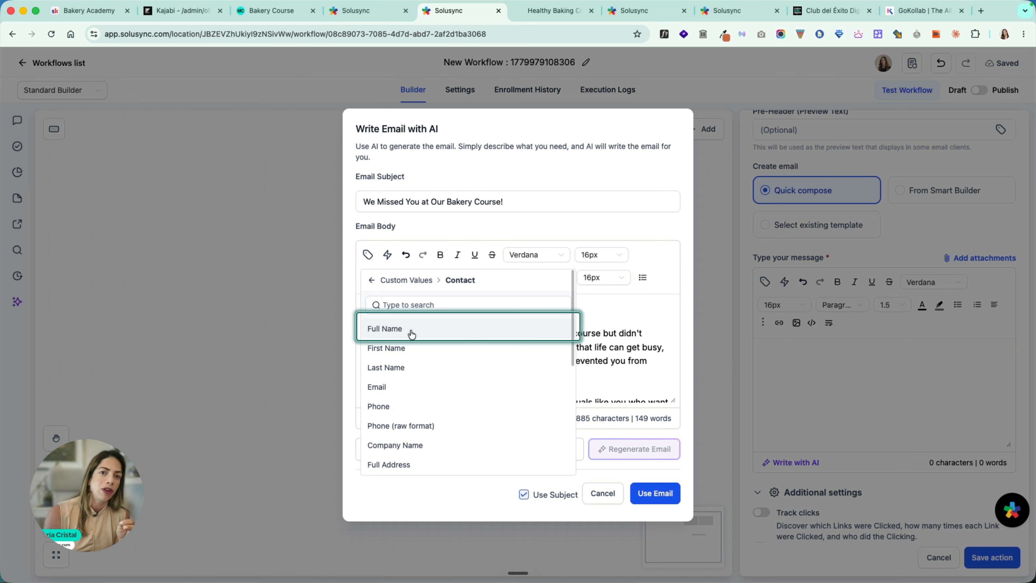
click(412, 349)
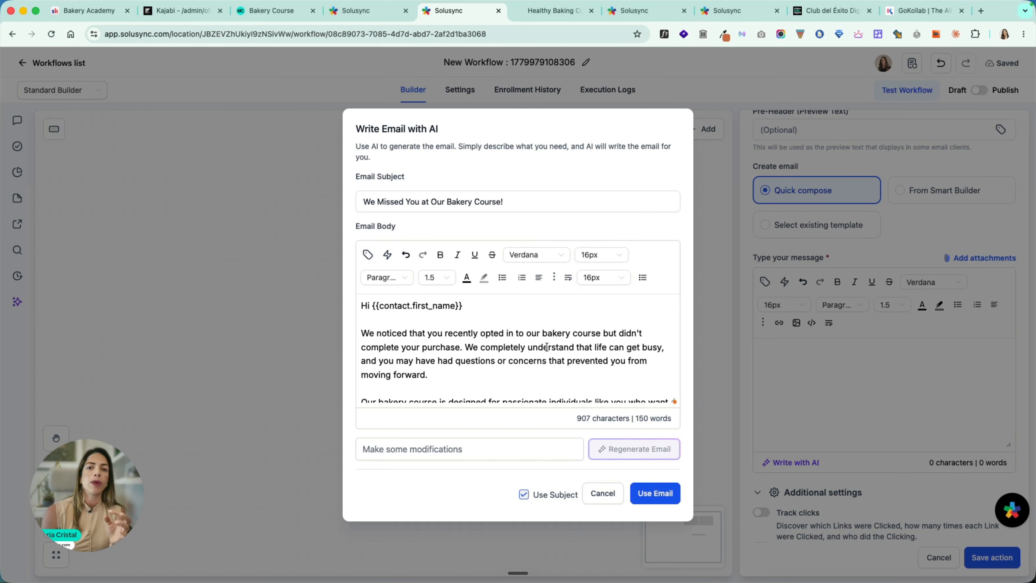
scroll(547, 347, down, 10)
click(655, 493)
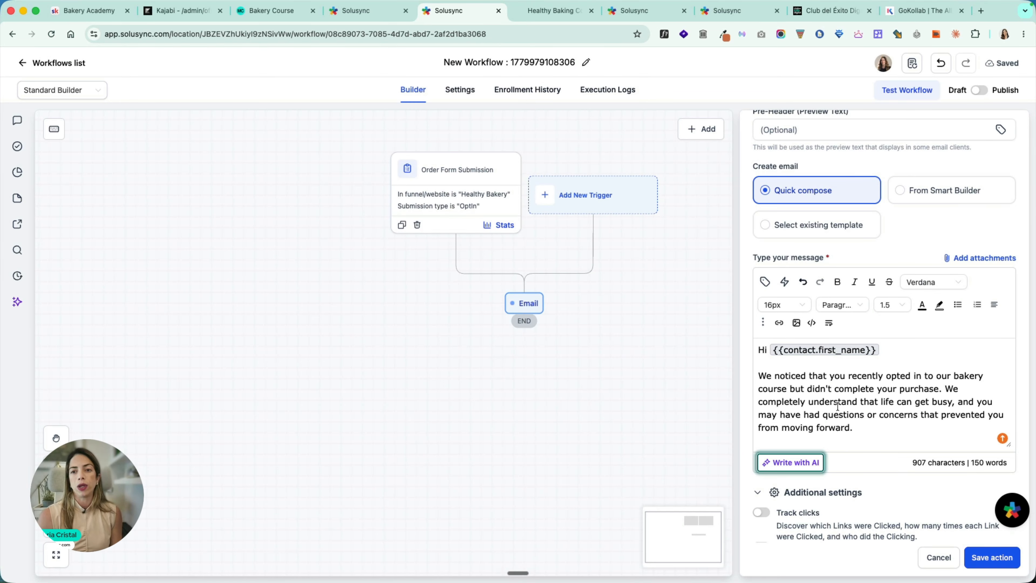
- Enable Track clicks and UTM Tracking for the email, and save the action
click(761, 512)
scroll(761, 512, down, 2)
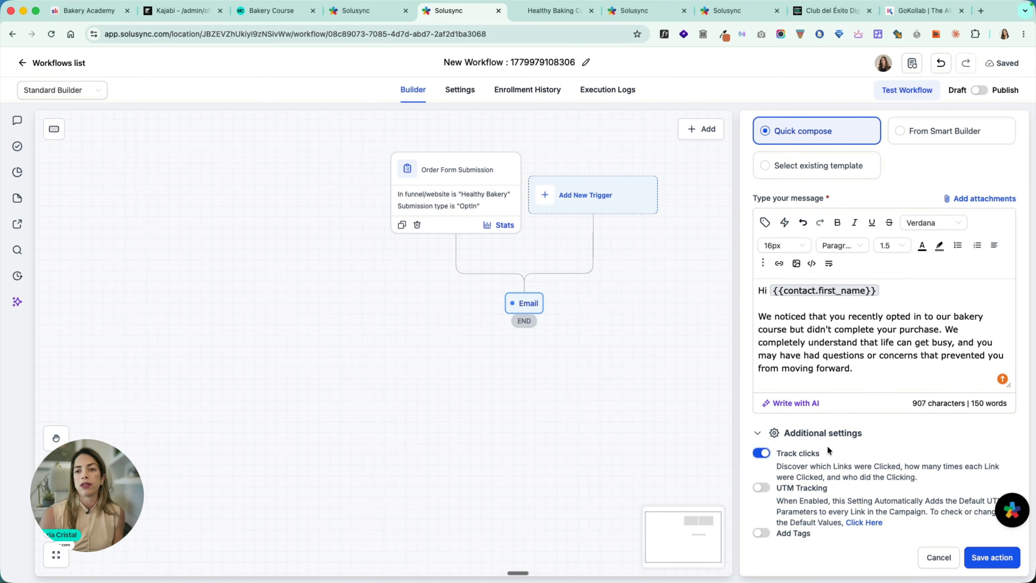
scroll(828, 450, down, 3)
click(762, 394)
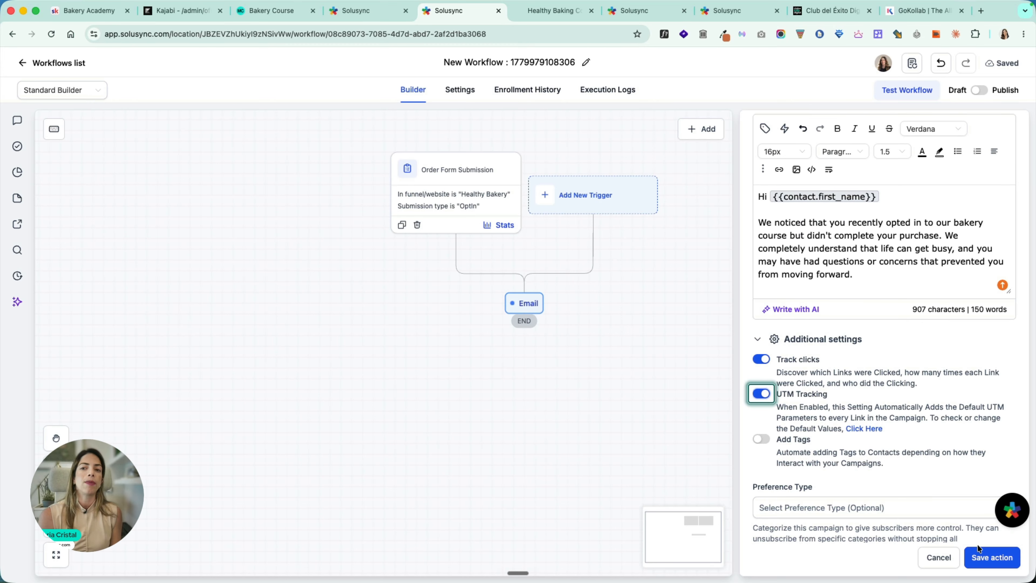
click(987, 555)
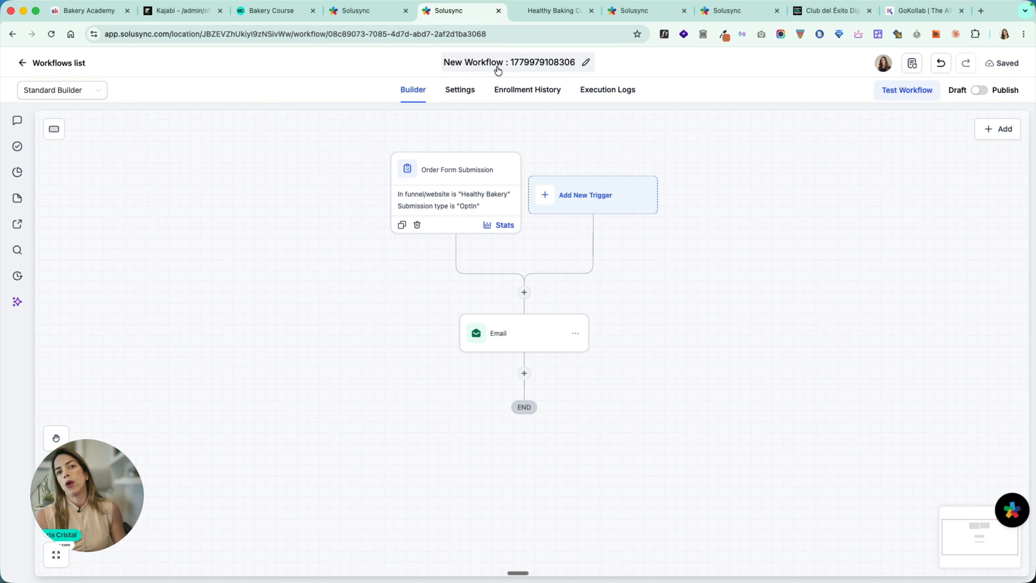
- Rename the workflow as "Healthy Bakery Non Purchase - Opt in Abandonment Email"
click(510, 62)
text(Healht)
key(BackSpace)
key(BackSpace)
text(thy Bakery Non)
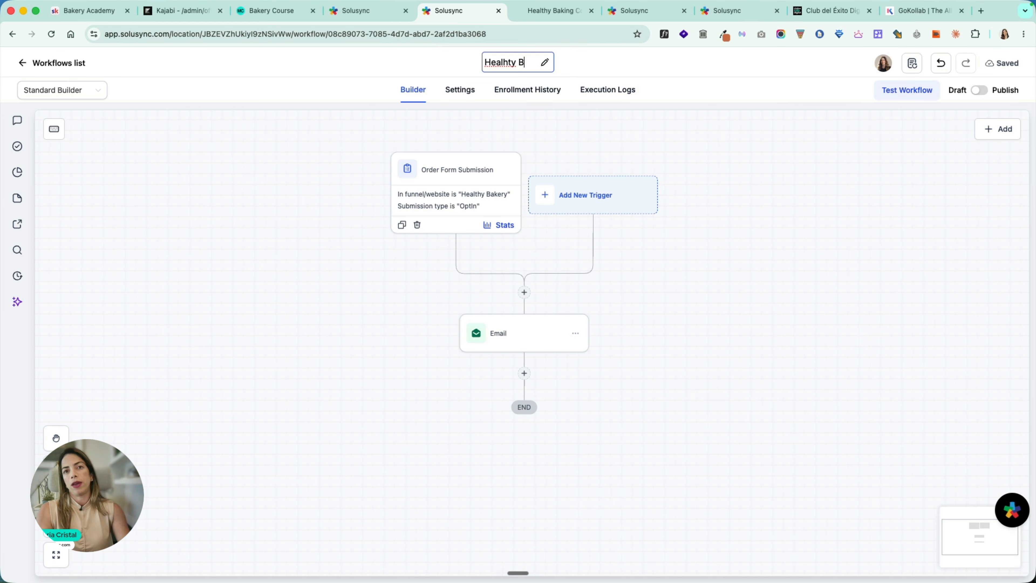
text( Purchase - p)
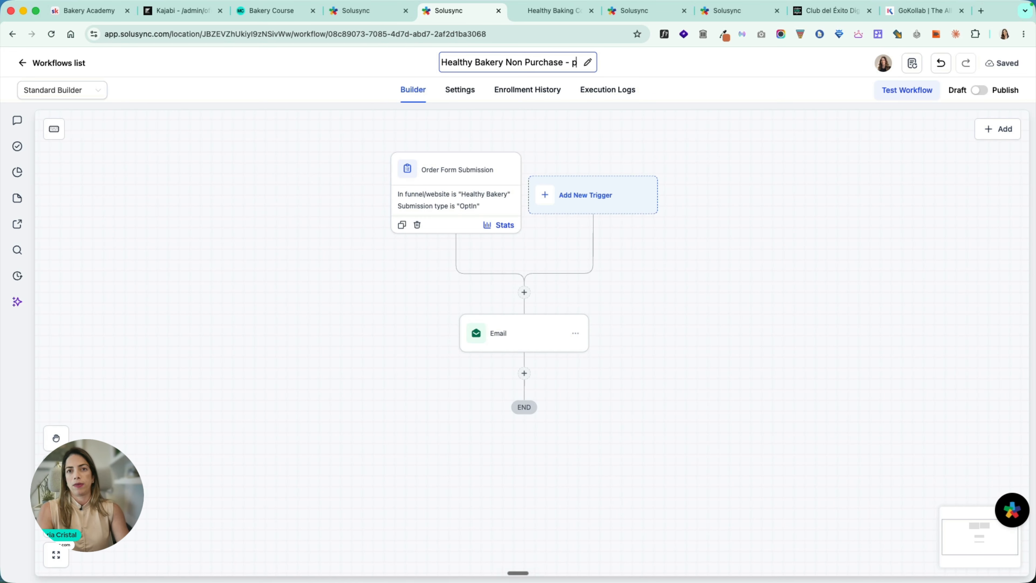
key(BackSpace)
text(Opt in Abandonment)
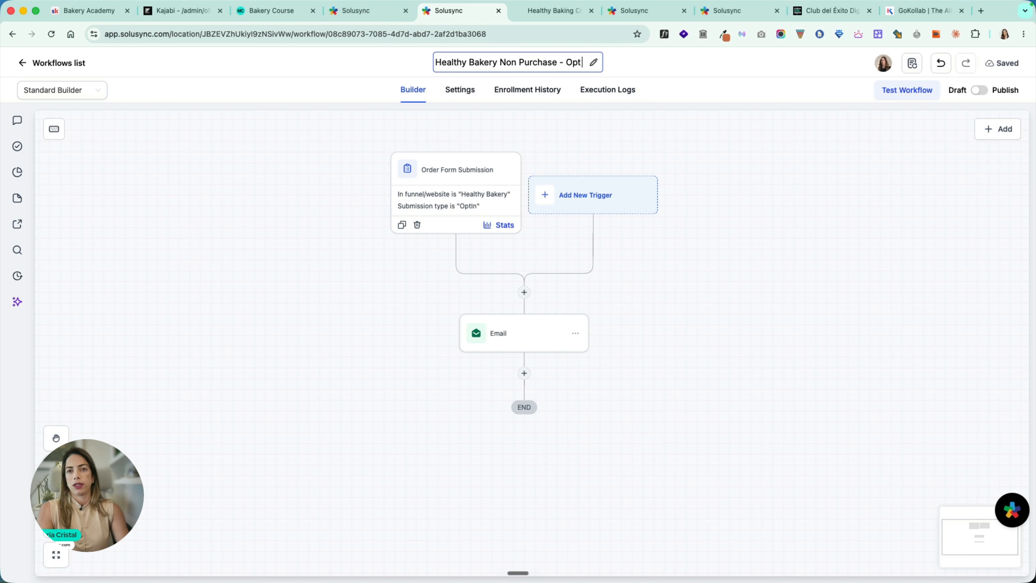
key(Return)
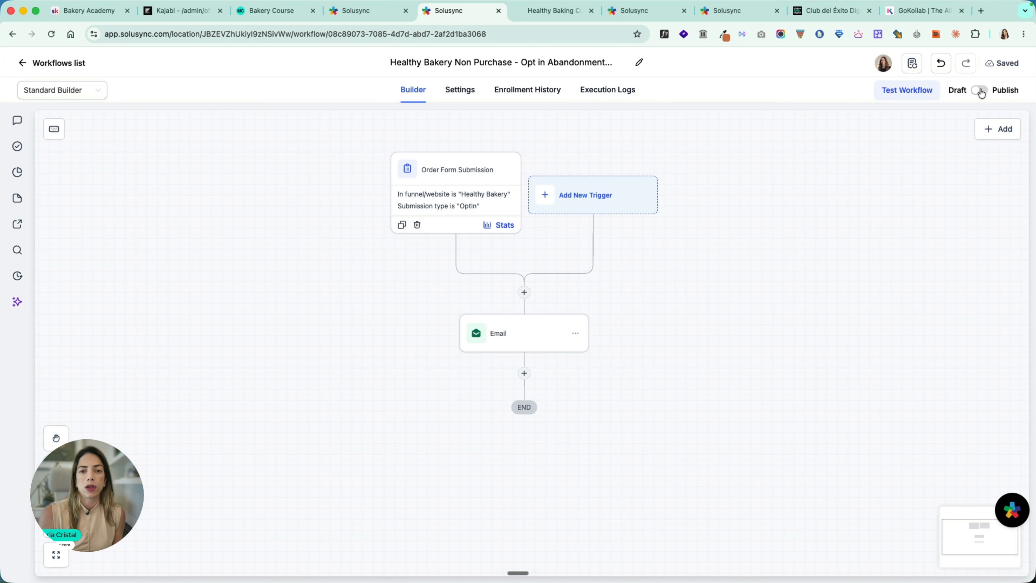
- Return to the workflows list and create another workflow from scratch with an Order Form Submission trigger
click(42, 65)
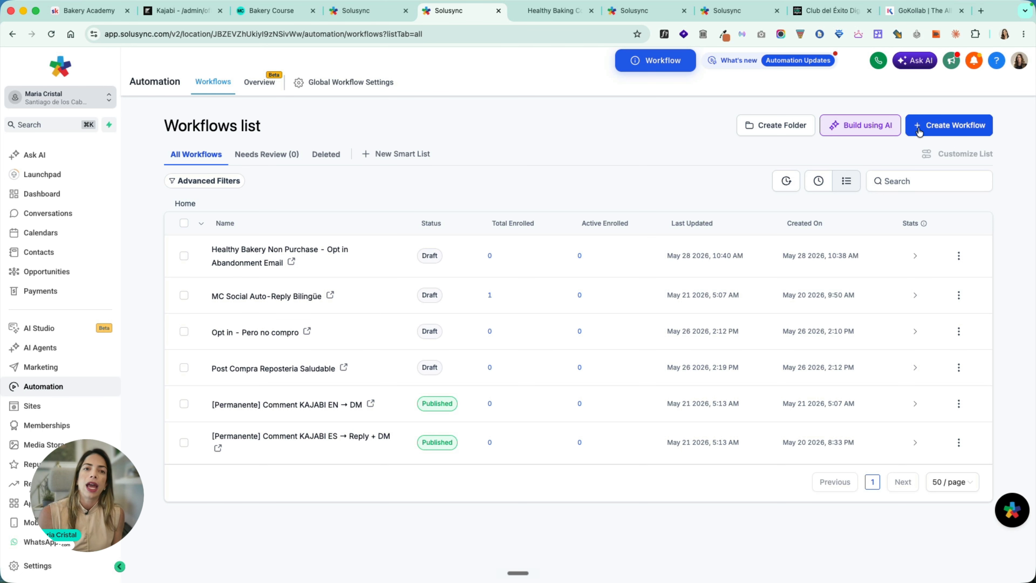
click(930, 125)
click(939, 150)
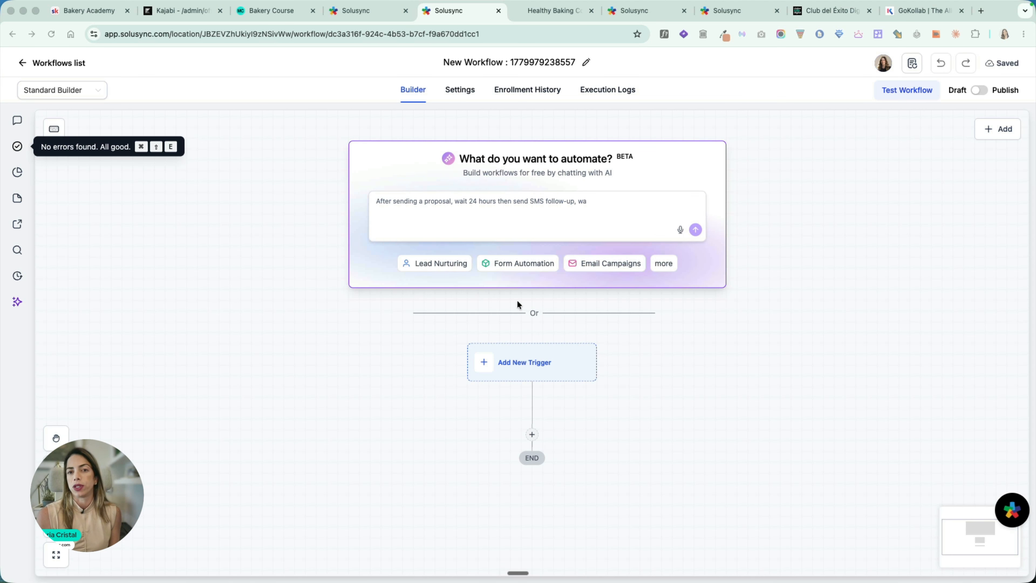
click(531, 362)
click(820, 250)
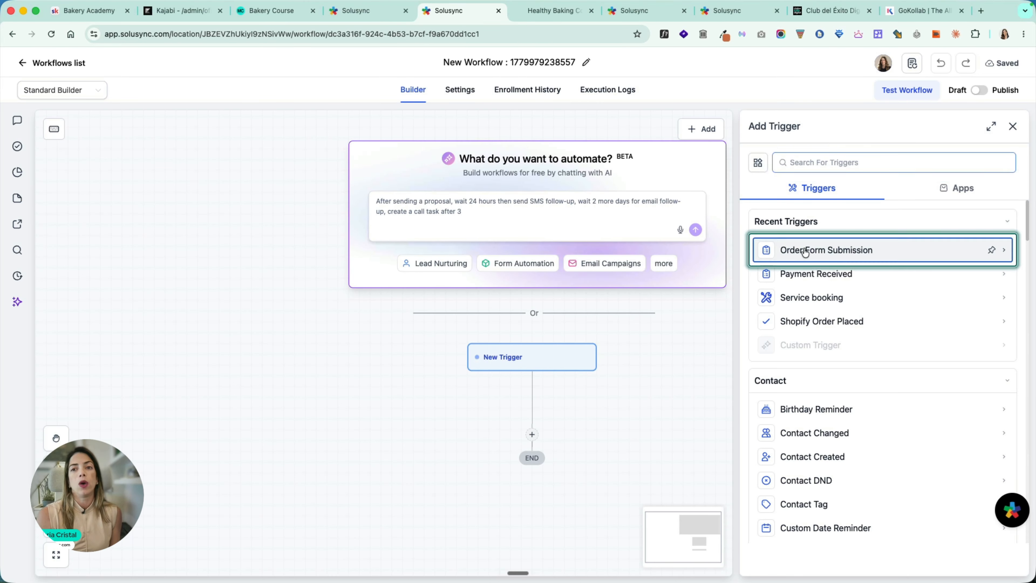
- Filter the Order Form Submission trigger to submission type Sale in the Healthy Bakery funnel, and save the trigger
click(786, 300)
click(788, 316)
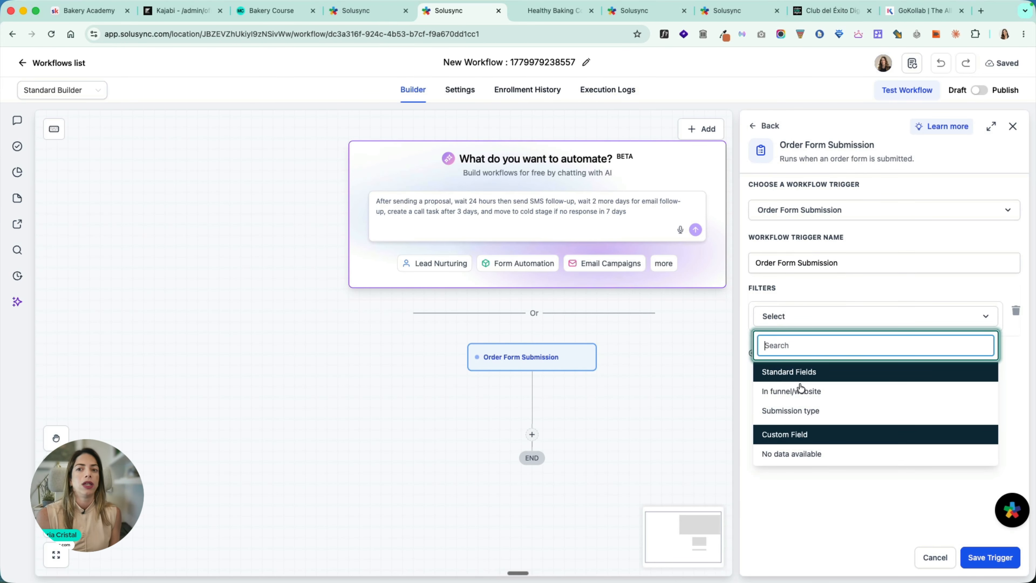
click(793, 410)
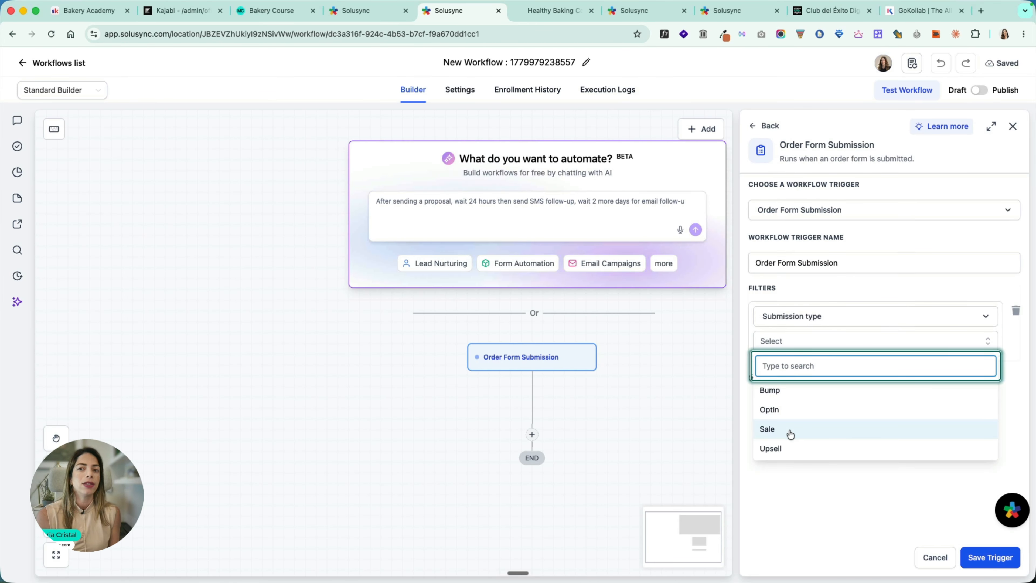
click(788, 429)
click(784, 380)
click(784, 385)
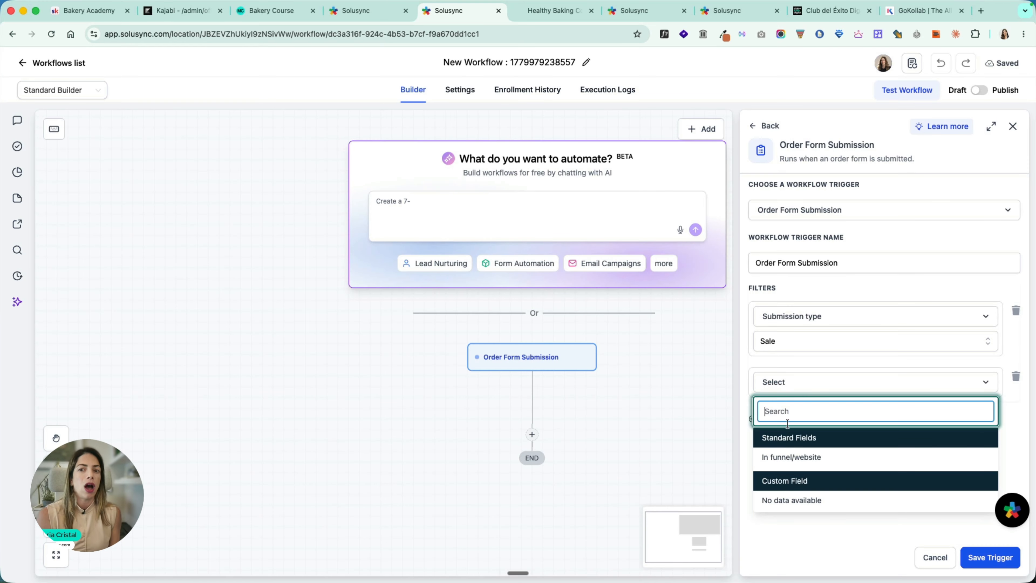
click(784, 457)
click(803, 415)
click(800, 453)
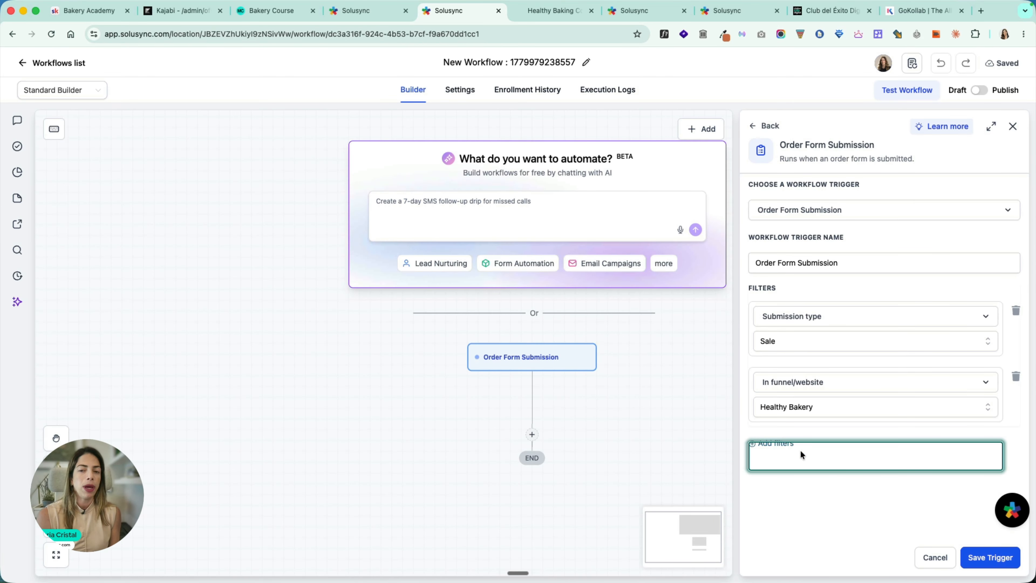
click(990, 557)
- Add a Payment Received trigger filtered to the global product "Healthy Baking: Desserts You Can Actually Eat"
click(604, 348)
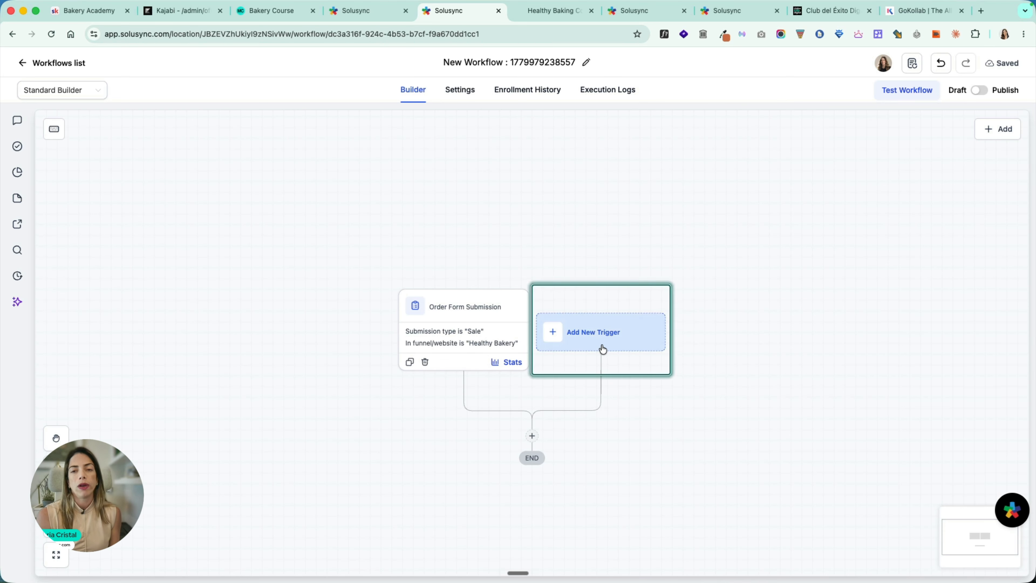
click(830, 276)
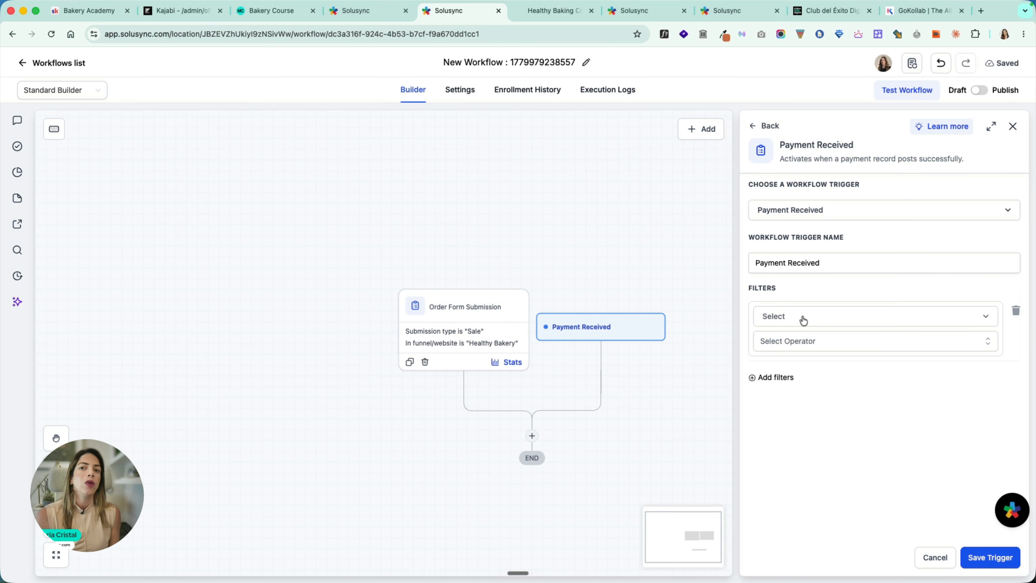
click(803, 318)
click(799, 395)
click(810, 347)
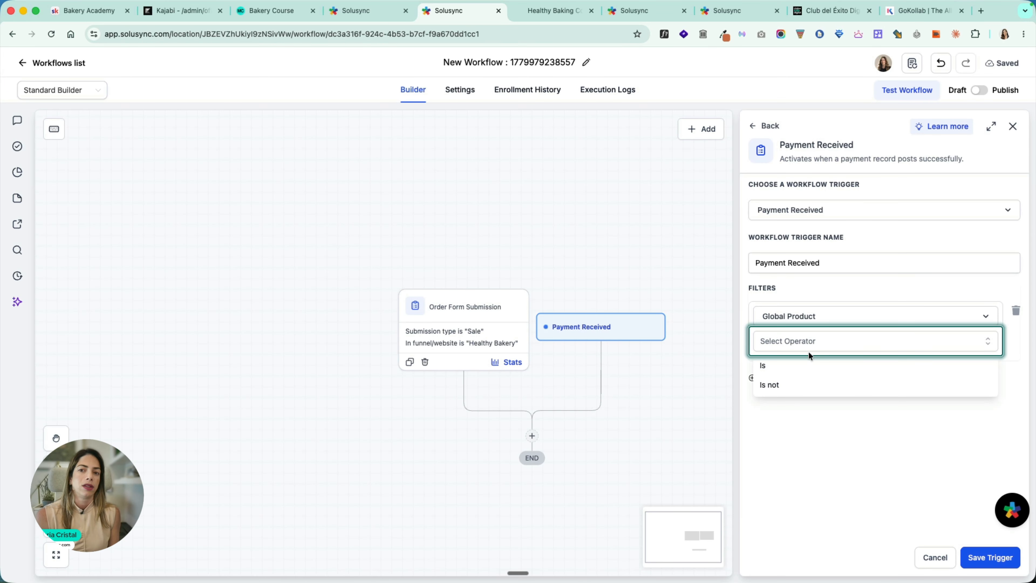
click(798, 372)
click(798, 367)
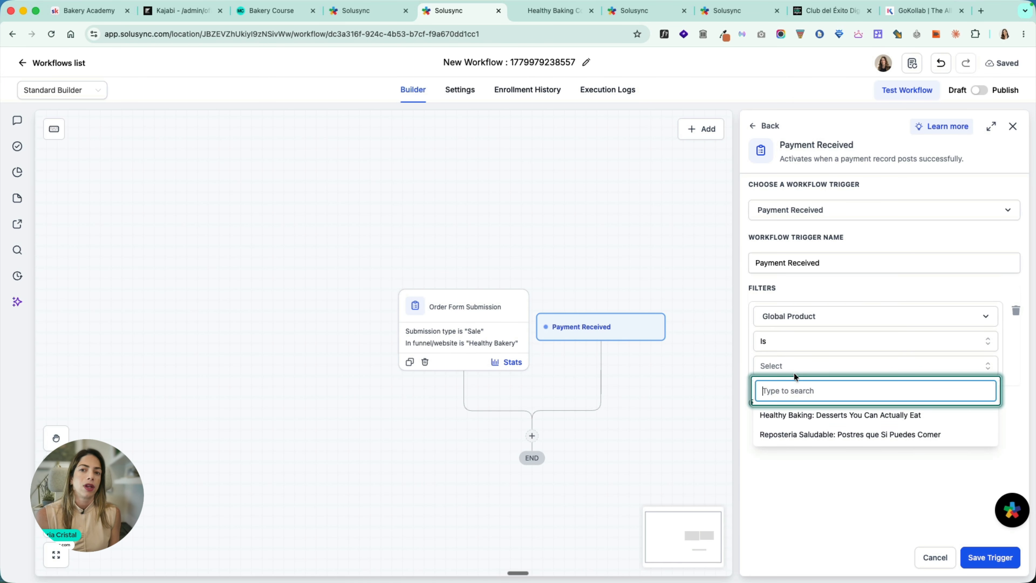
click(796, 417)
- Add a second filter requiring Payment Status is Success to the Payment Received trigger, and save it
click(772, 402)
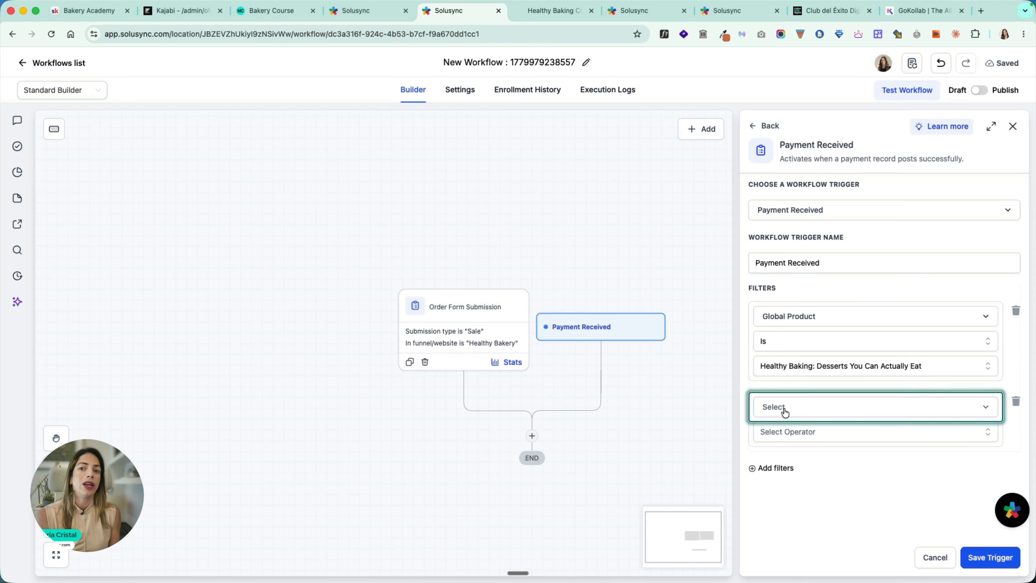
click(782, 412)
click(792, 484)
click(794, 433)
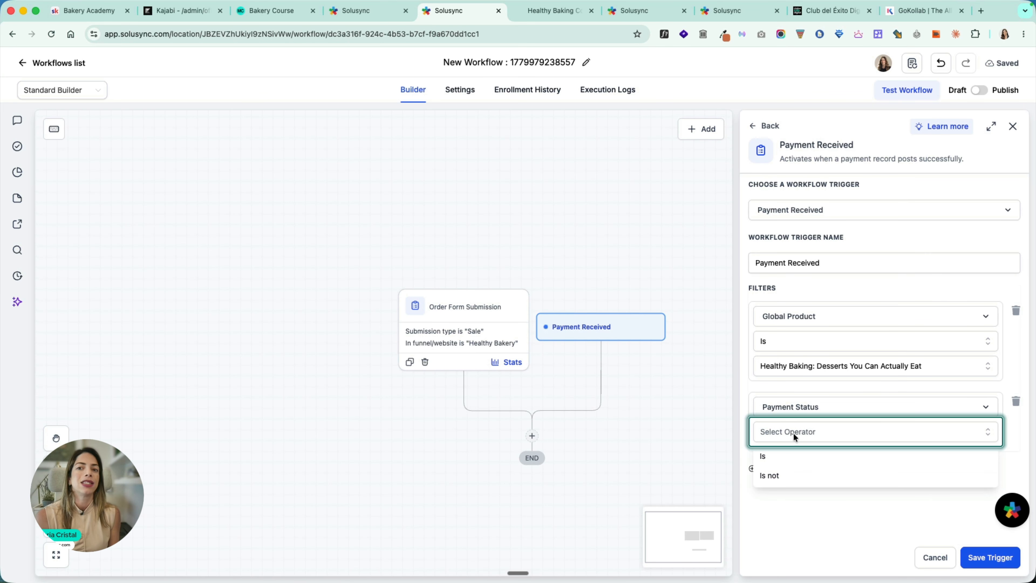
click(788, 457)
click(797, 456)
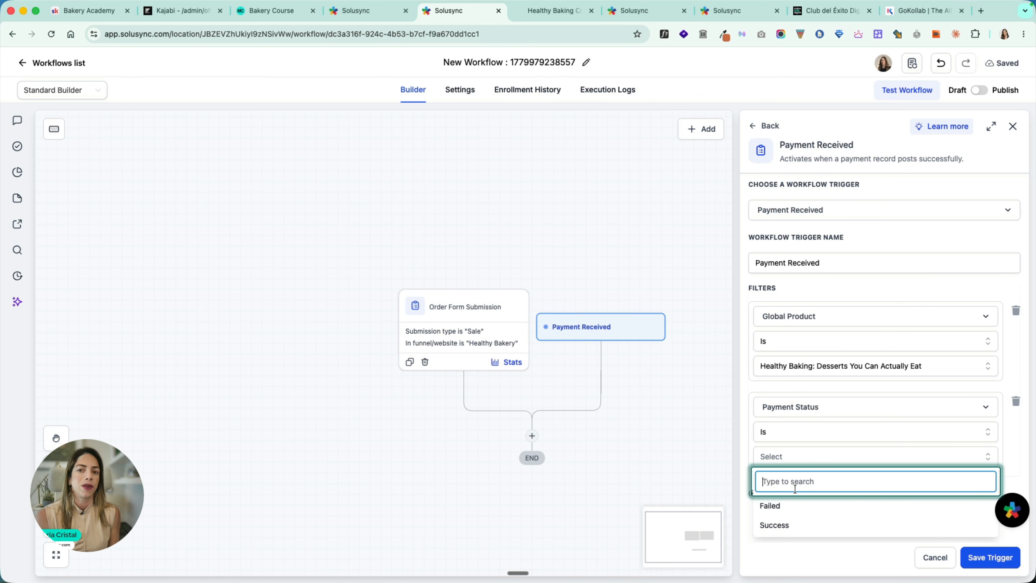
click(789, 526)
click(990, 557)
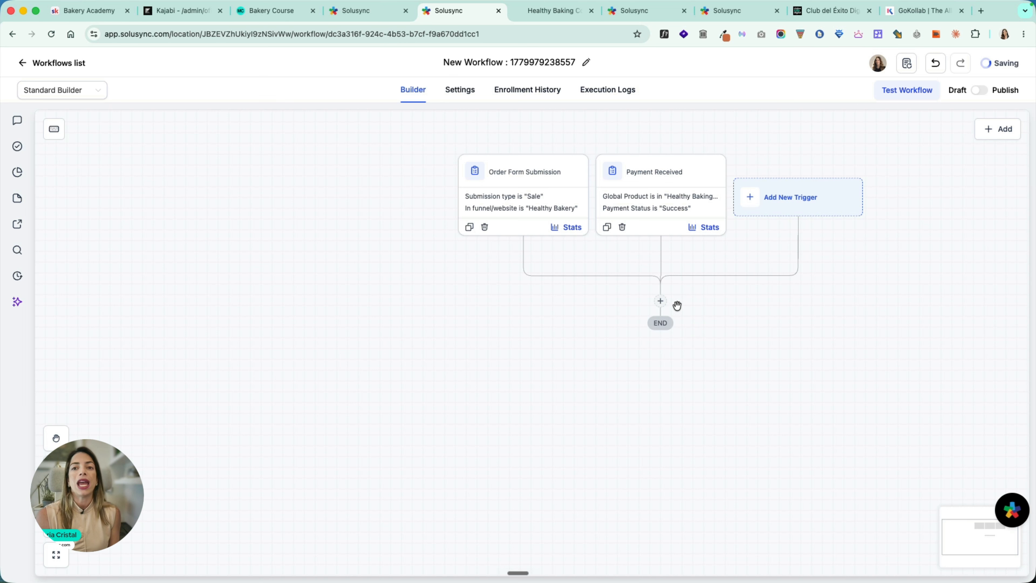
- Add a Send Email action below the triggers and open the AI email writer for its message
click(661, 301)
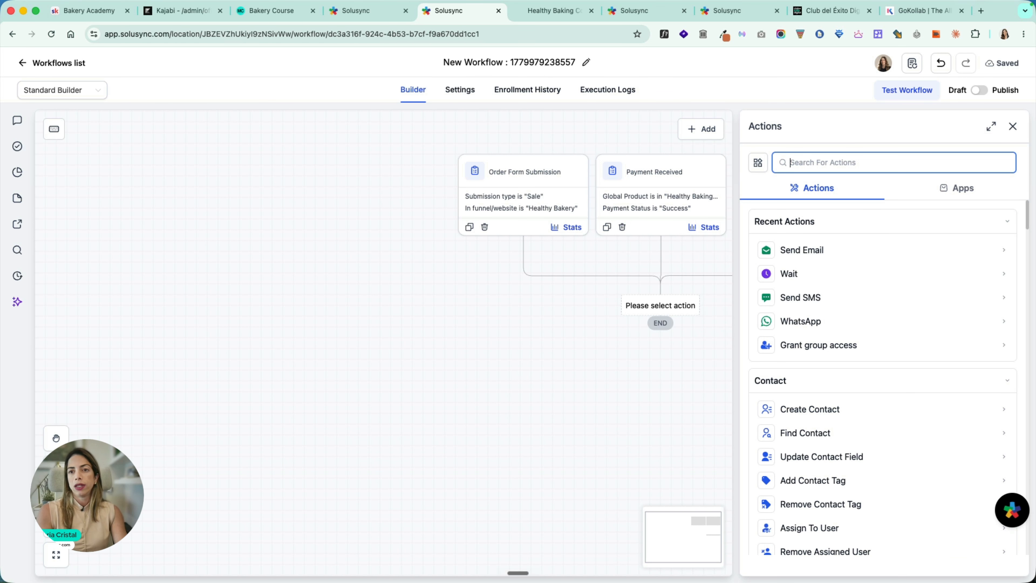
text(send)
click(856, 245)
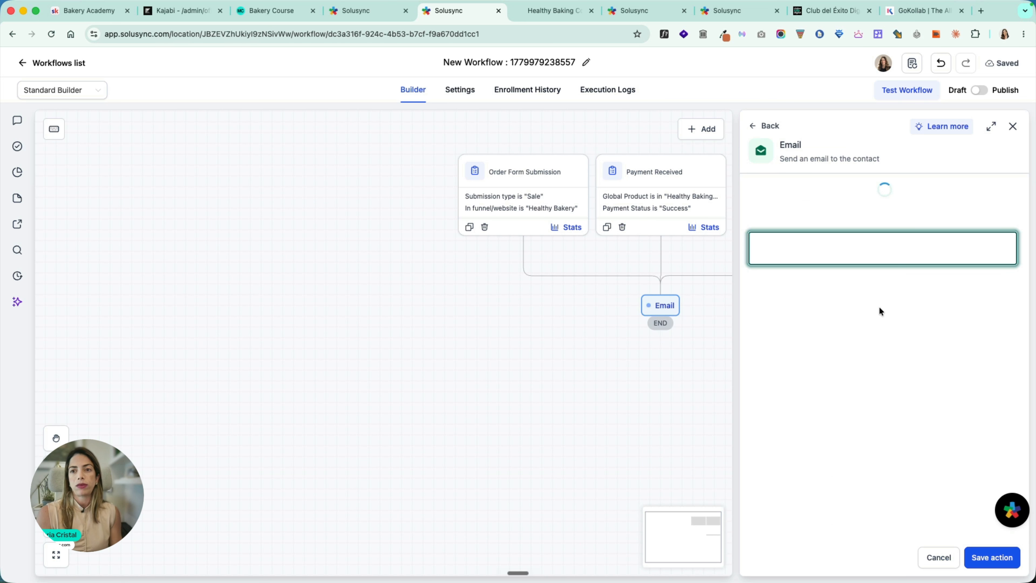
scroll(839, 470, down, 7)
click(854, 424)
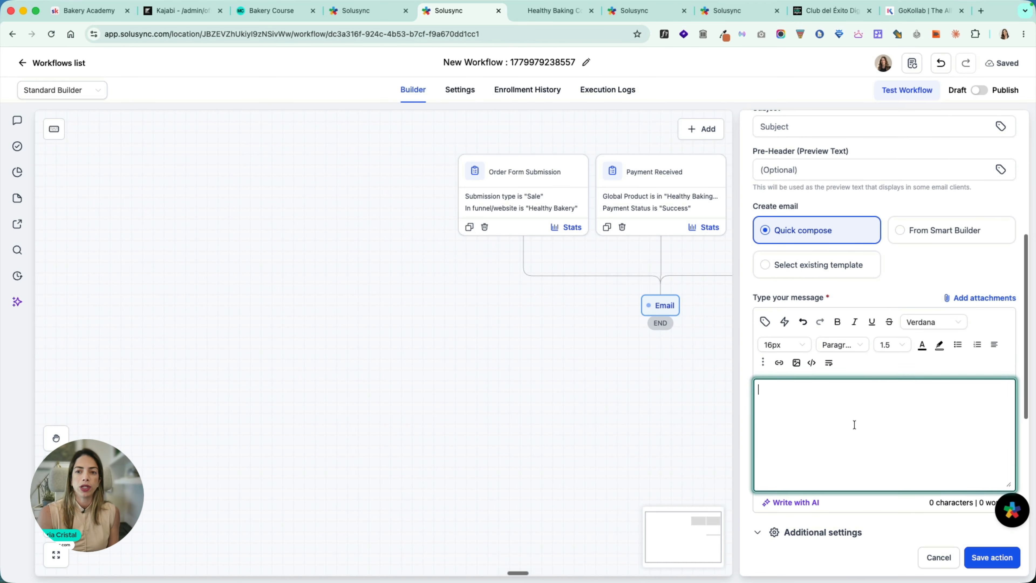
scroll(855, 424, down, 2)
click(793, 429)
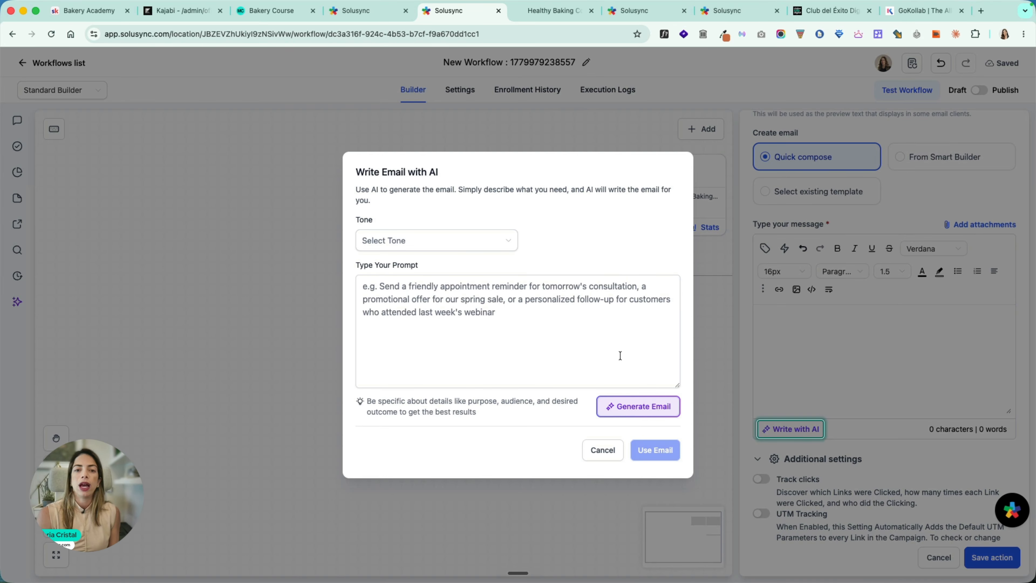
- Generate a Casual-tone email from the prompt "create a post purchase email for this course:" followed by the copied course page text
click(621, 355)
key(super+v)
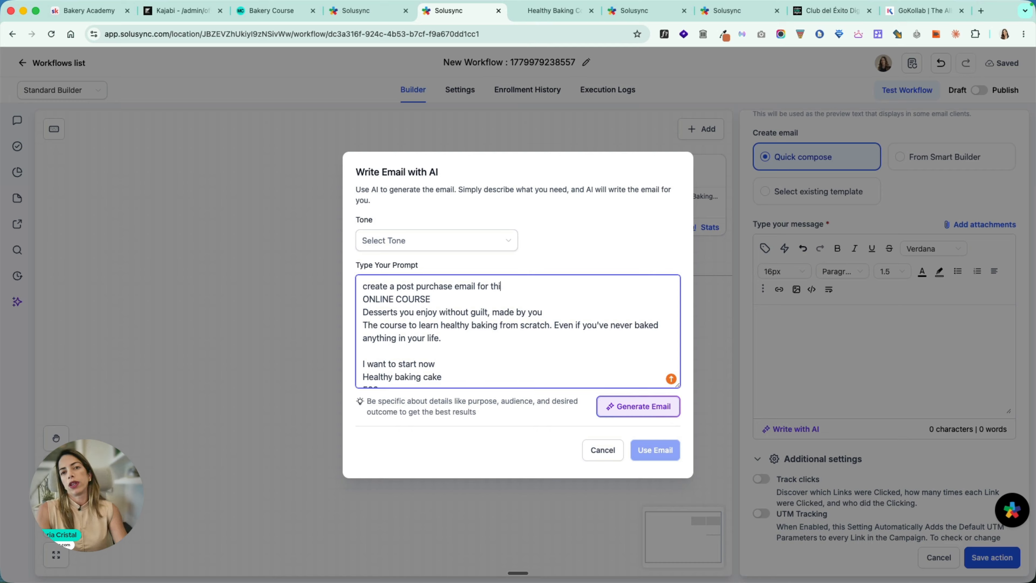
text(e:)
click(420, 241)
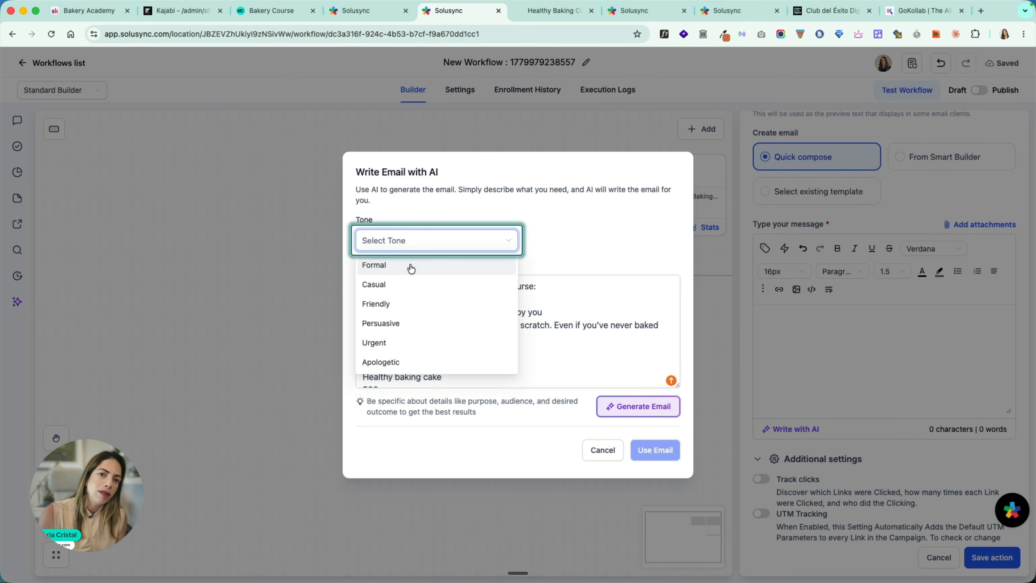
click(406, 265)
click(403, 266)
click(403, 284)
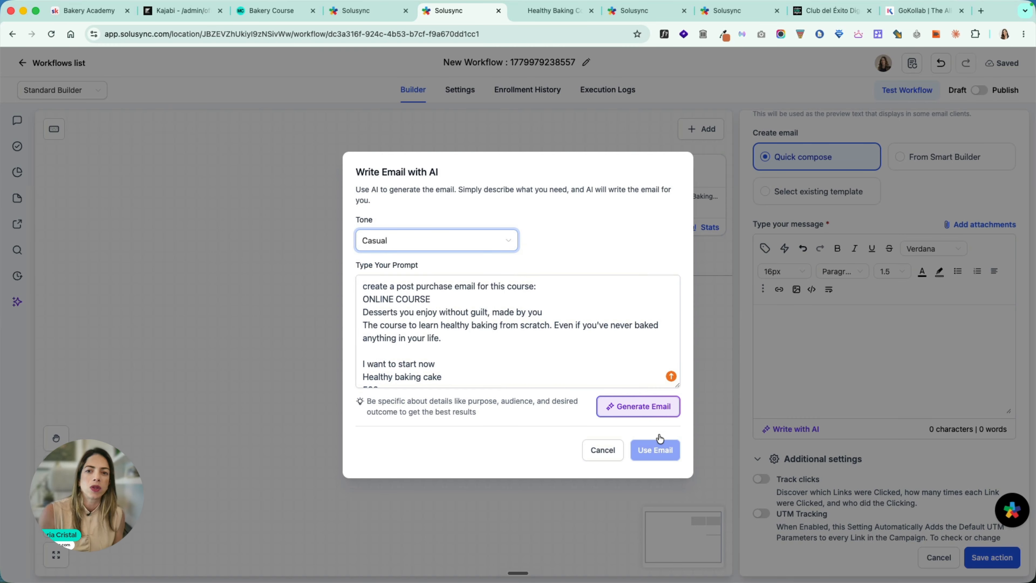
click(635, 406)
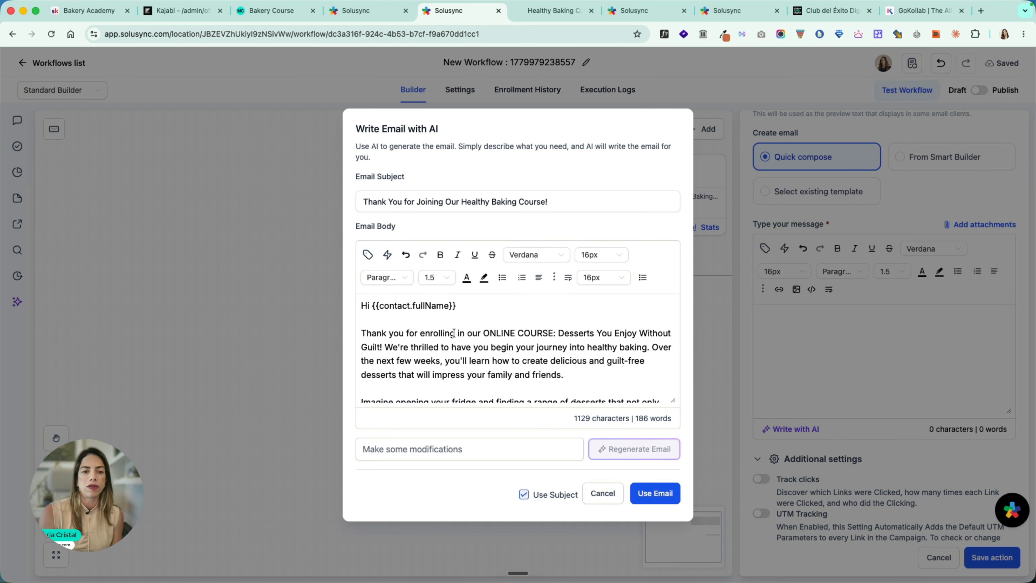
- Use the generated email and its subject in the action, enable Track clicks, and save the action
scroll(453, 333, down, 10)
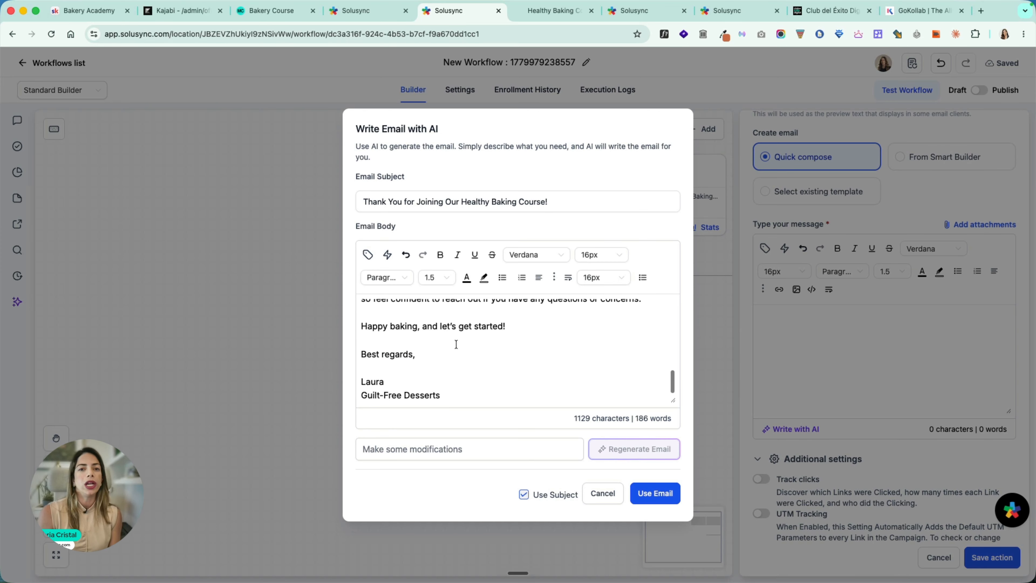
click(656, 493)
click(761, 479)
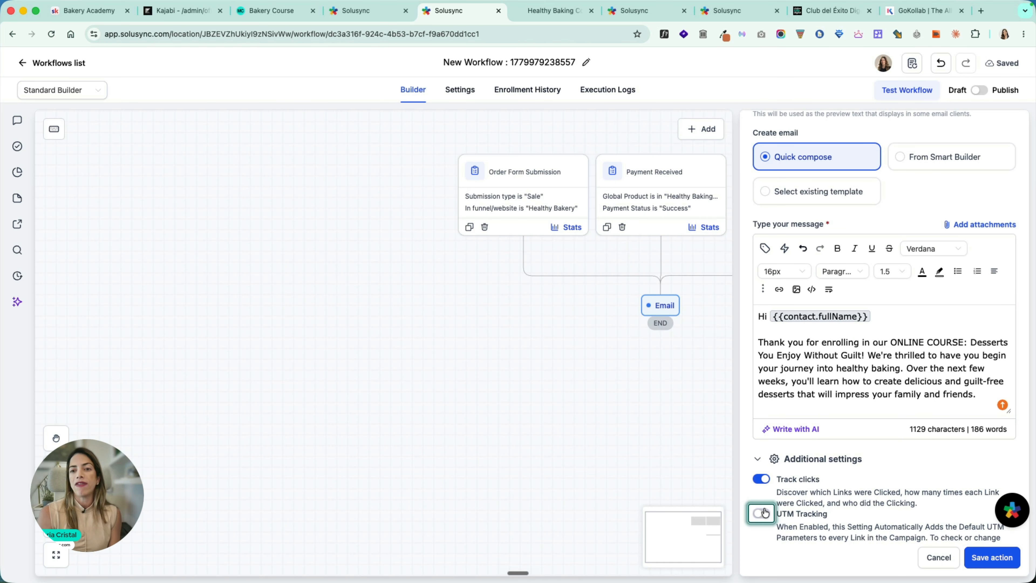
click(985, 565)
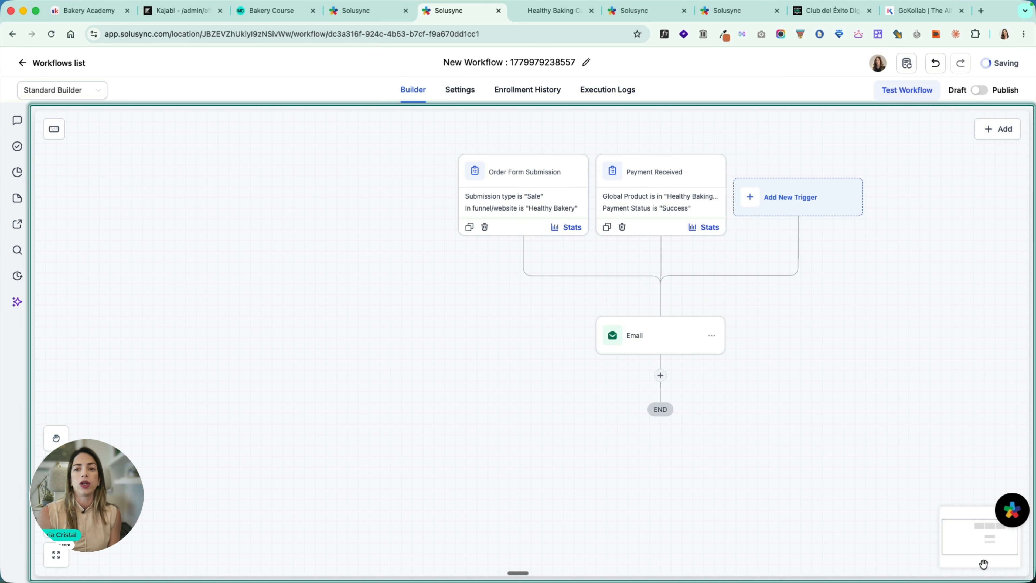
- Add a Course Grant Offer action after the email for "Healthy Baking: Desserts You Can Actually Eat", and save it
click(662, 376)
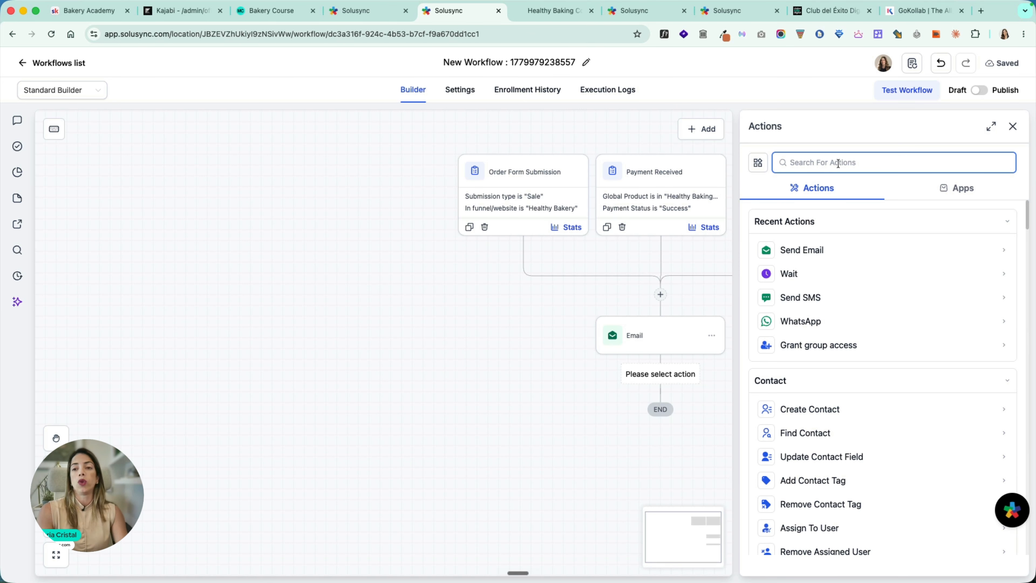
text(grant)
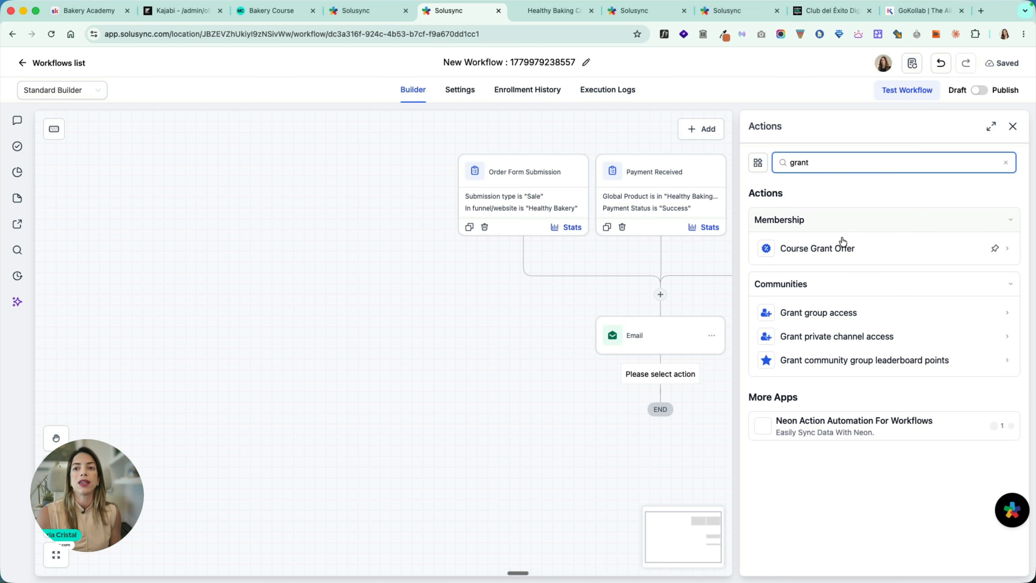
click(841, 247)
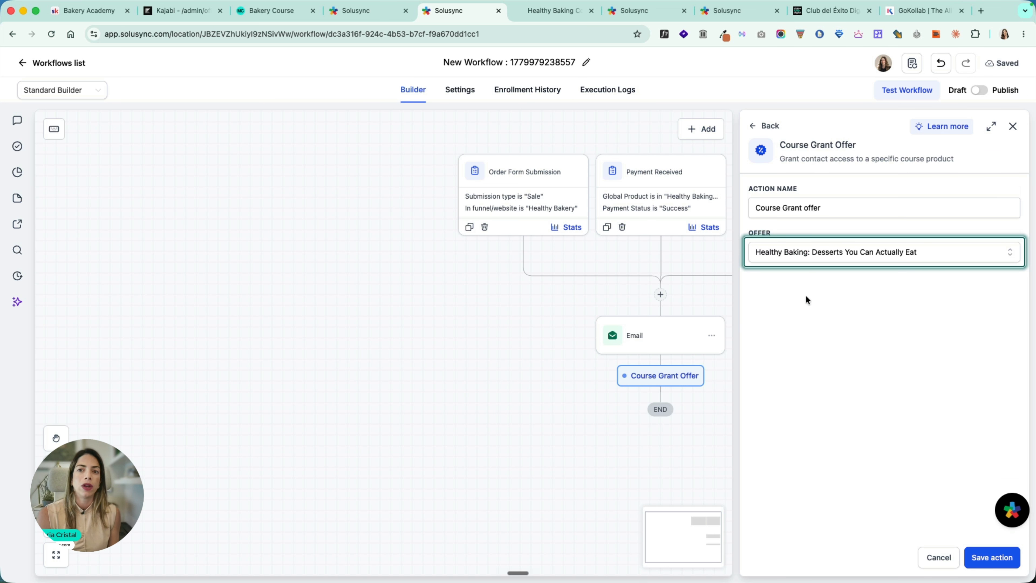
click(977, 559)
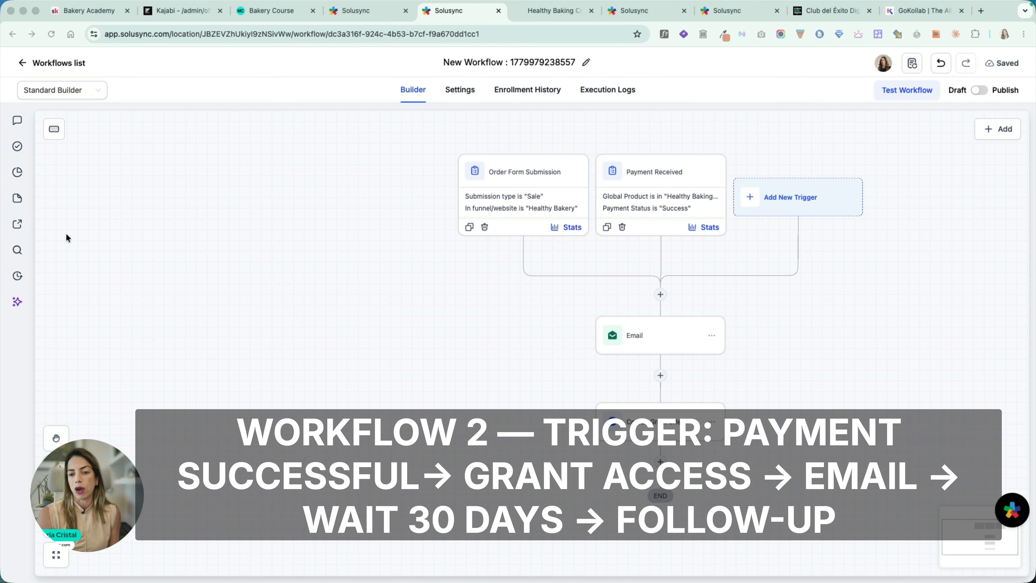
- Add a Send SMS action after the course grant offer, try to save it with an empty message, and close its settings
click(660, 462)
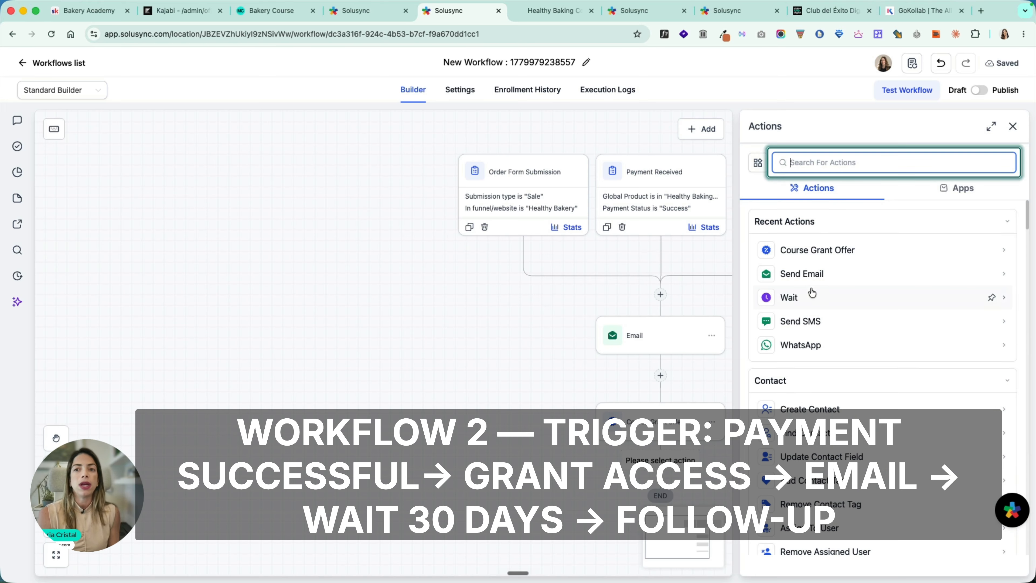
click(807, 316)
click(876, 424)
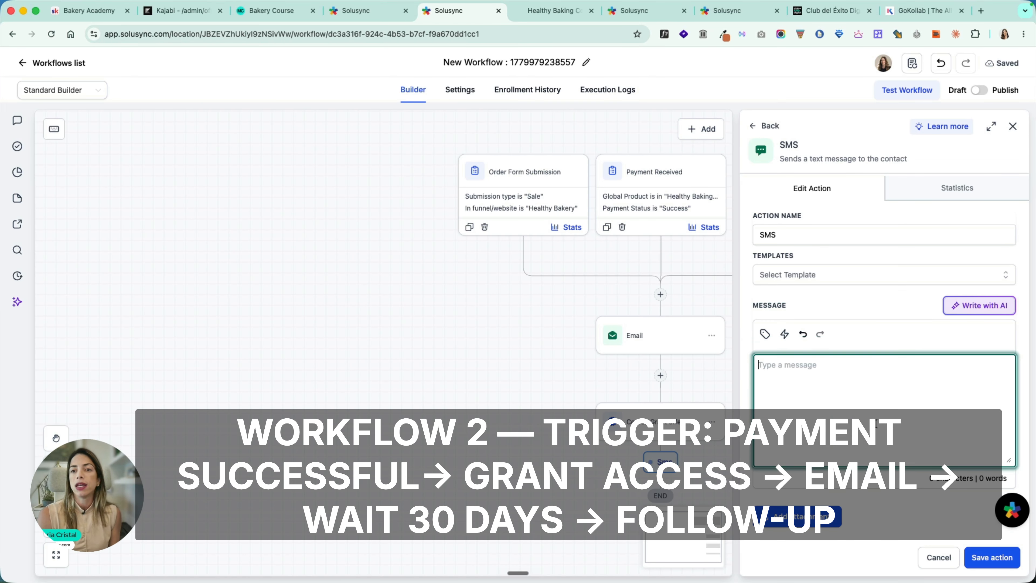
click(981, 555)
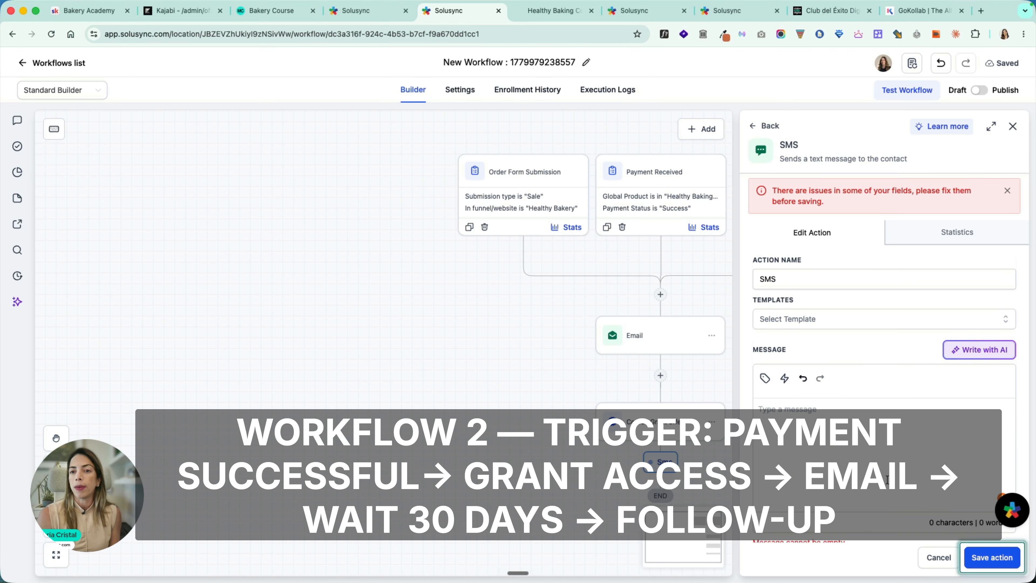
click(938, 557)
click(660, 548)
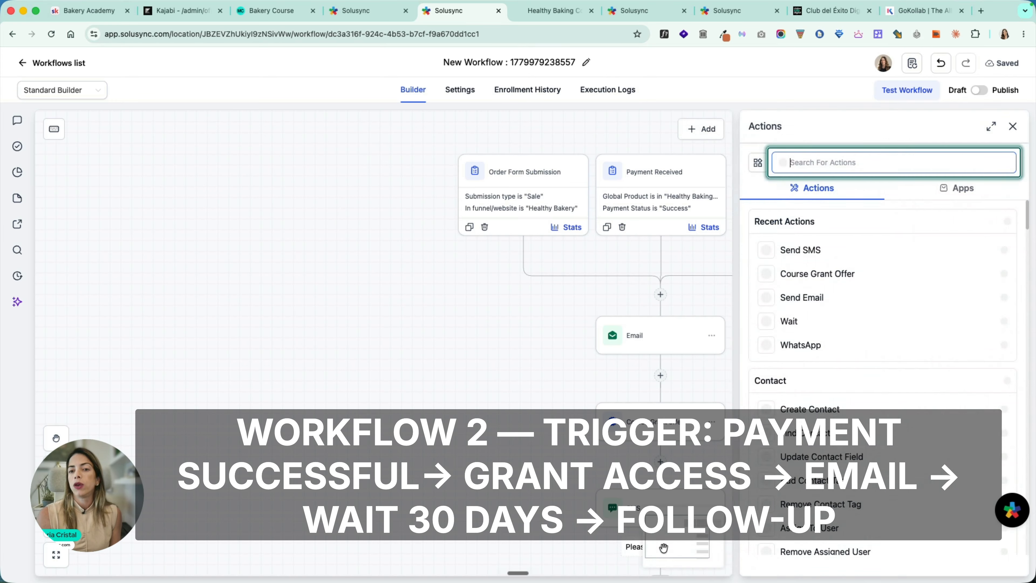
click(823, 341)
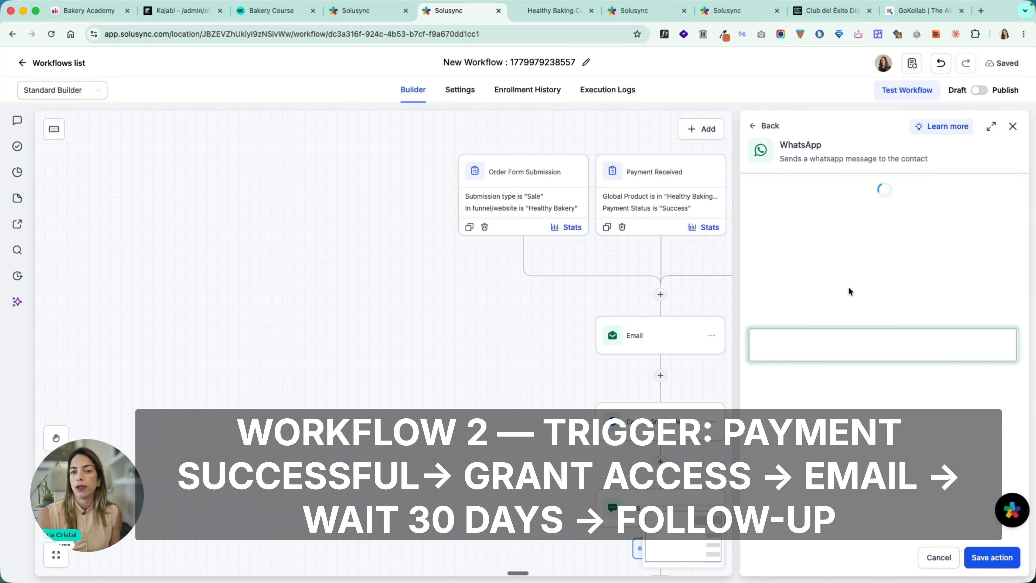
click(800, 281)
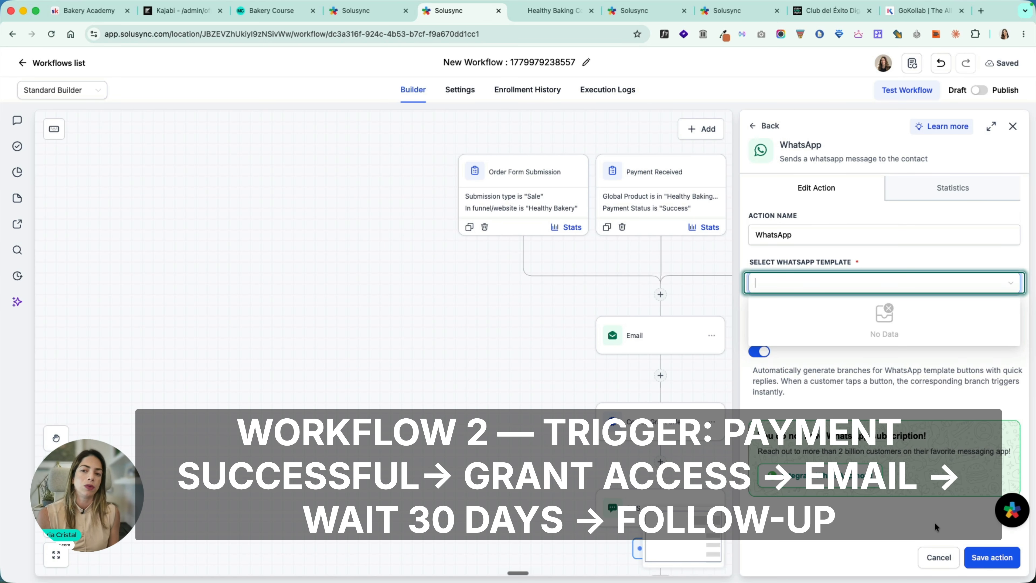
click(941, 558)
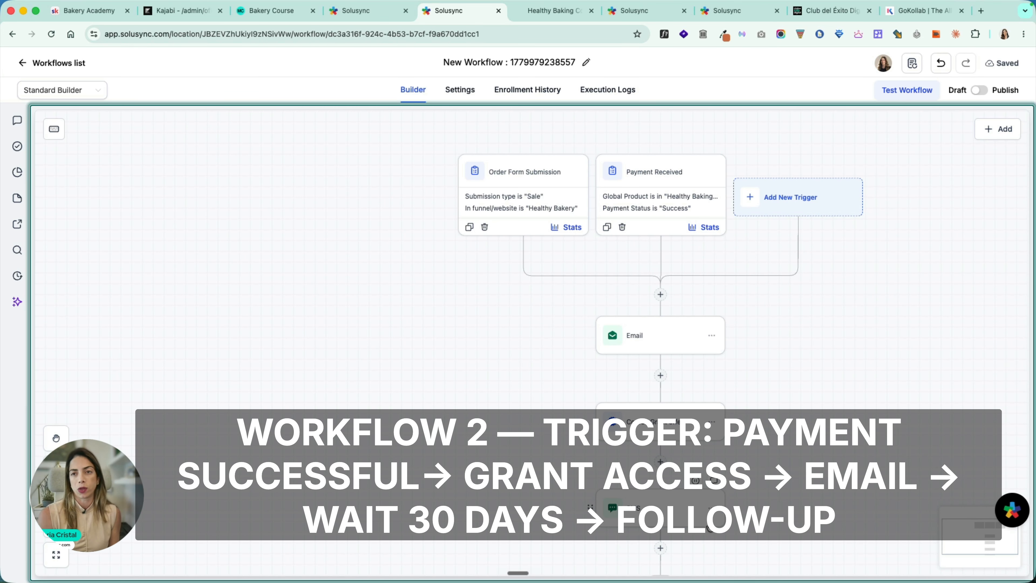
- Rename the workflow as "Post Purchase Healthy Bakery"
click(510, 62)
text(Post P)
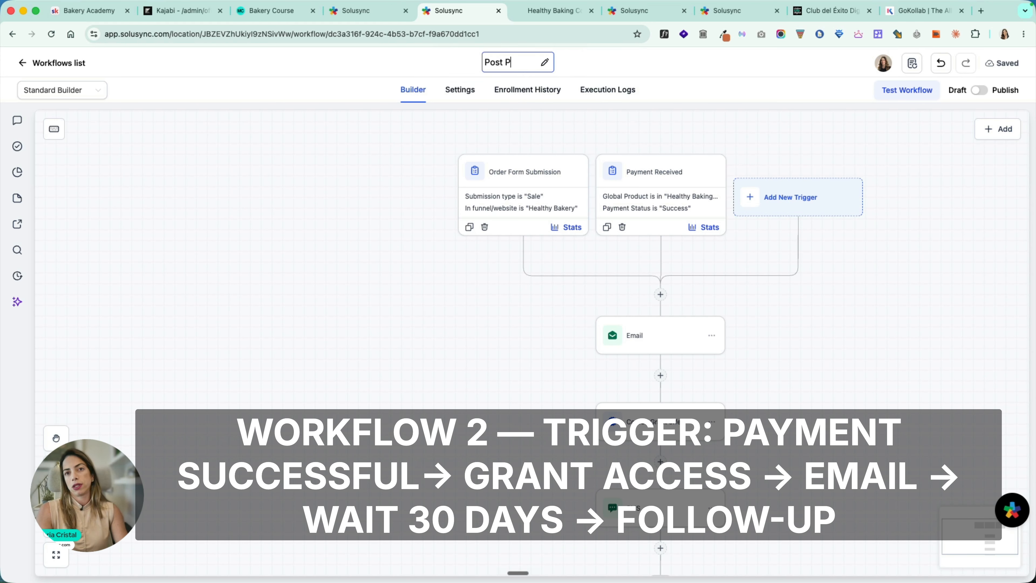
text(urchase Healthy Bakery)
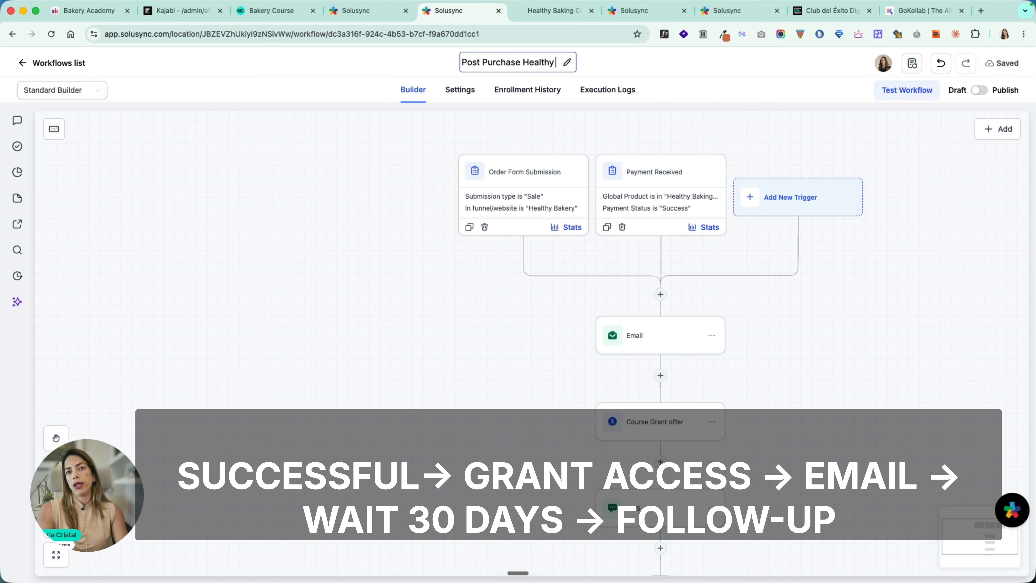
key(Return)
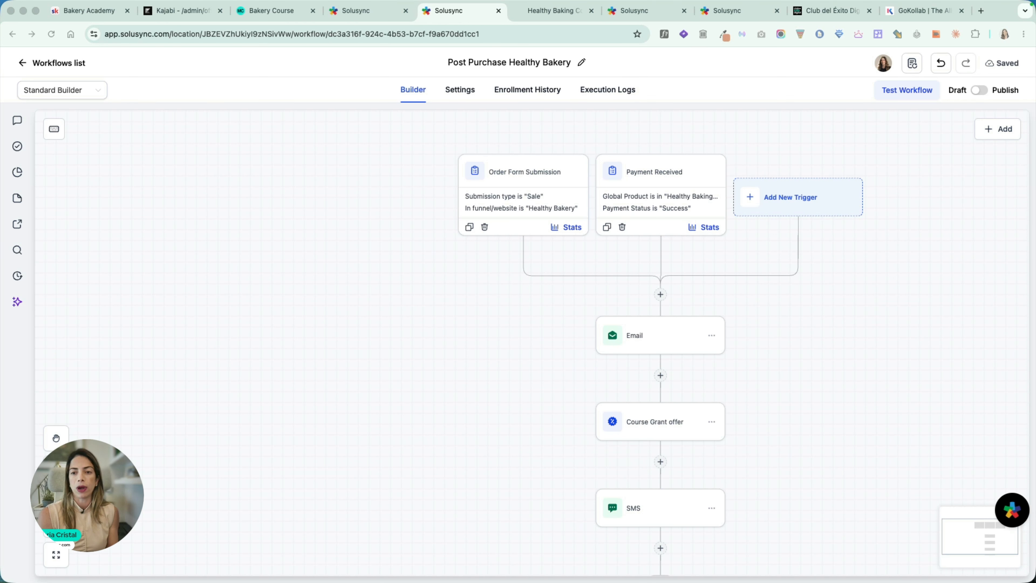
- Copy the Email action and paste the duplicate after the SMS action
click(712, 336)
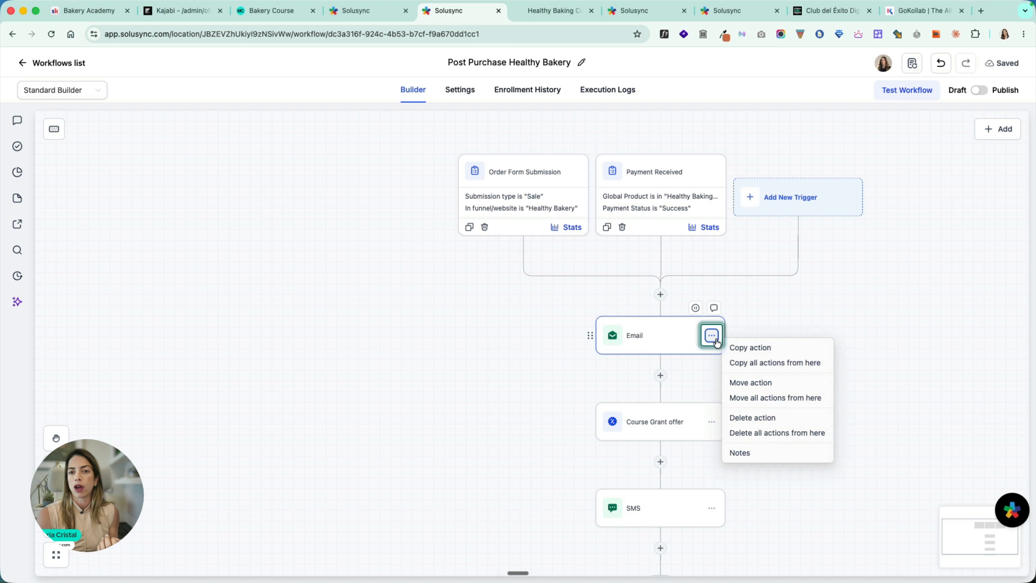
click(750, 347)
scroll(693, 470, down, 2)
click(676, 484)
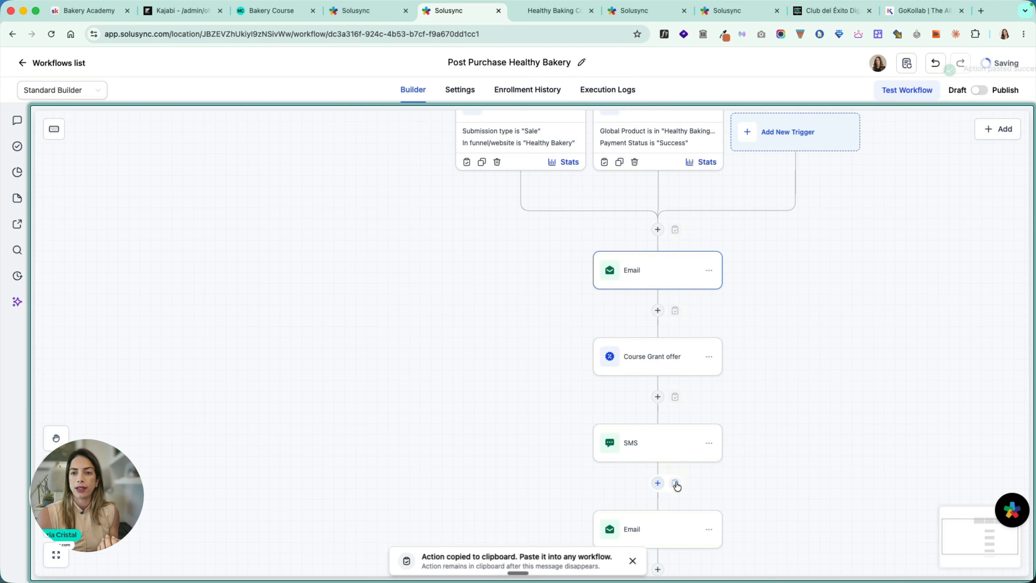
- Replace the pasted email's message with an AI-written 30-day check-in offering one-on-one help with Healthy Baking, and save the action
click(641, 532)
scroll(818, 432, down, 3)
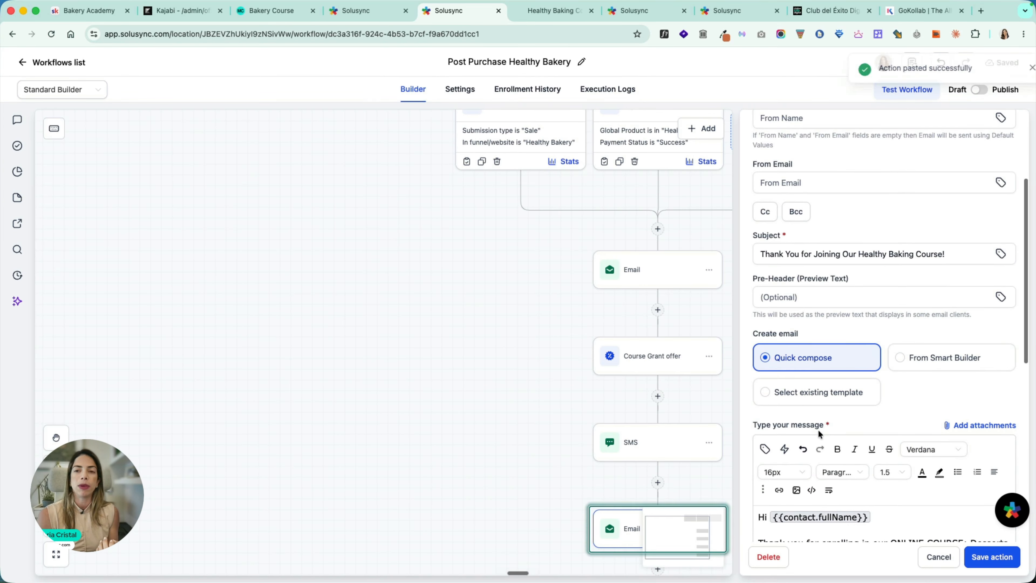
scroll(816, 490, down, 5)
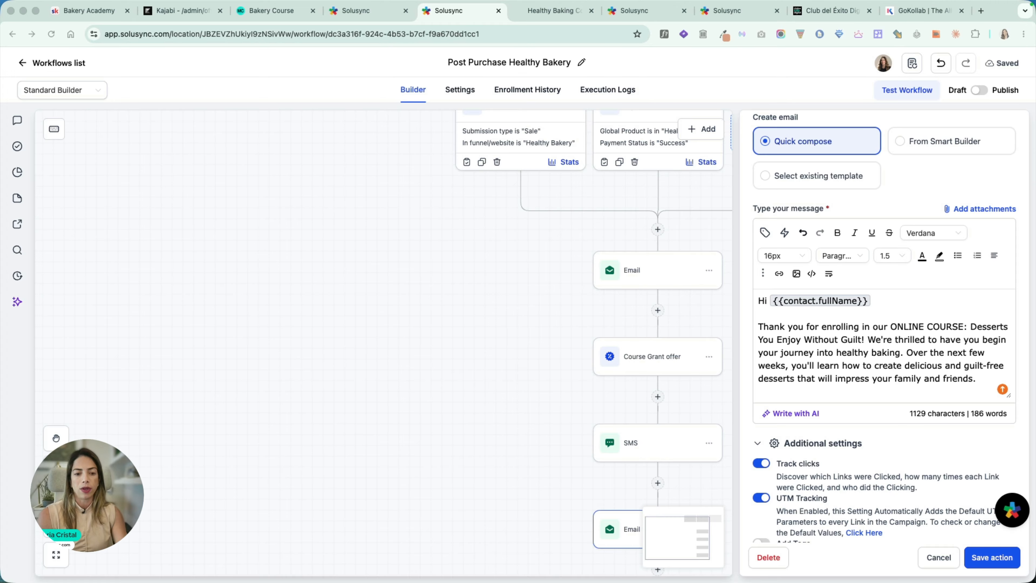
click(791, 414)
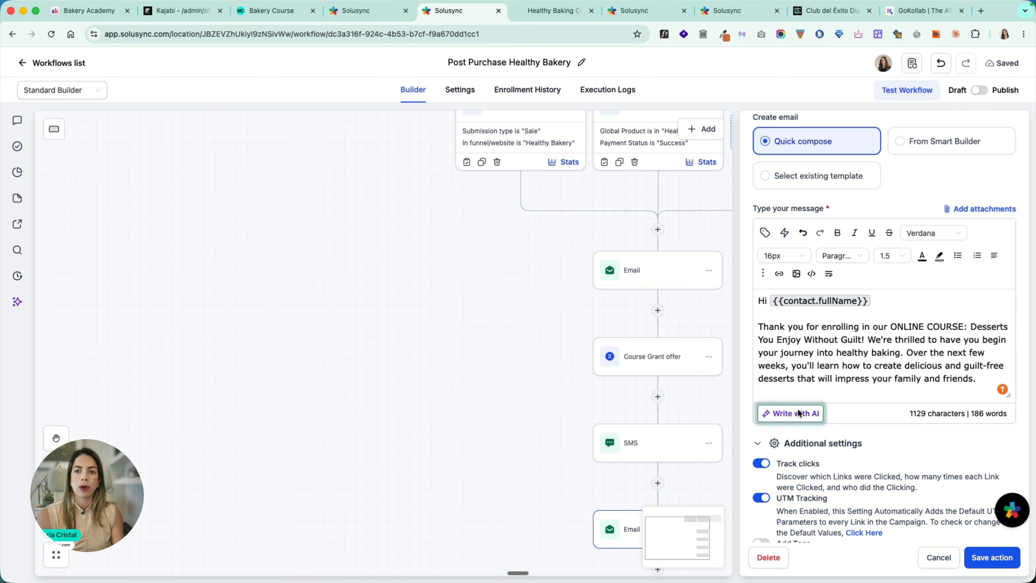
click(638, 406)
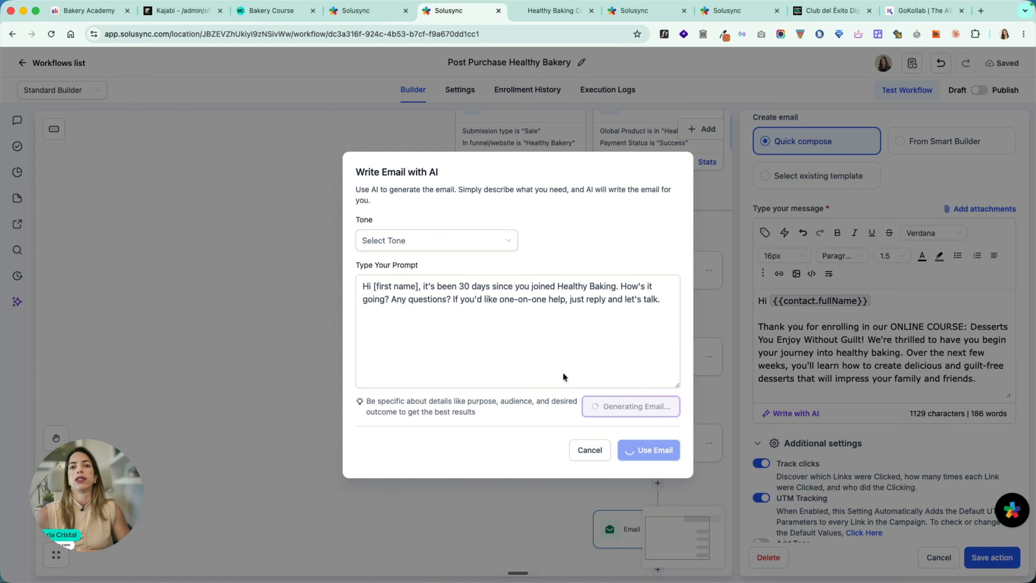
click(656, 493)
click(988, 557)
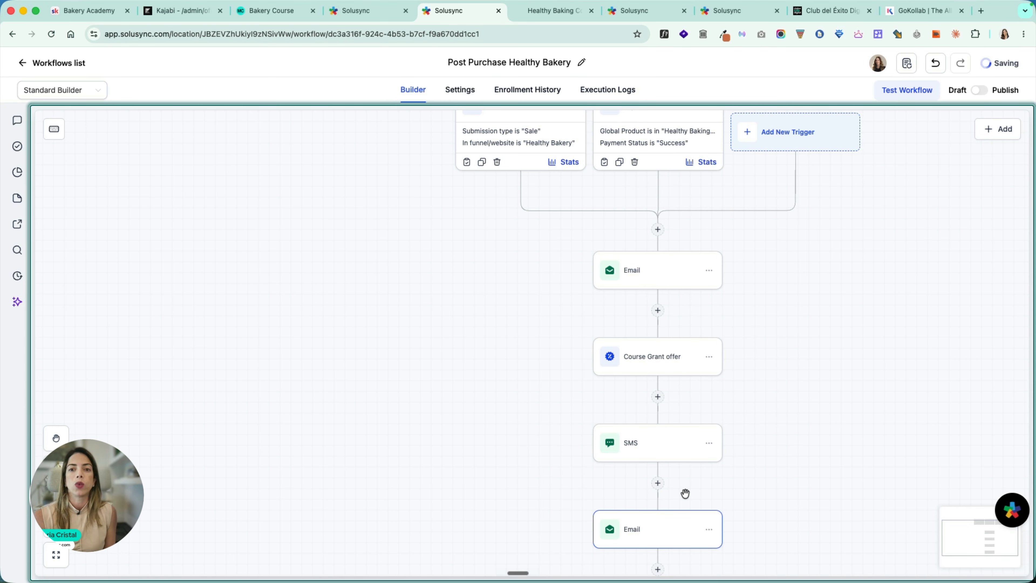
- Add a Wait action between the SMS and the second email, for a set period of 30 days, and save it
click(657, 483)
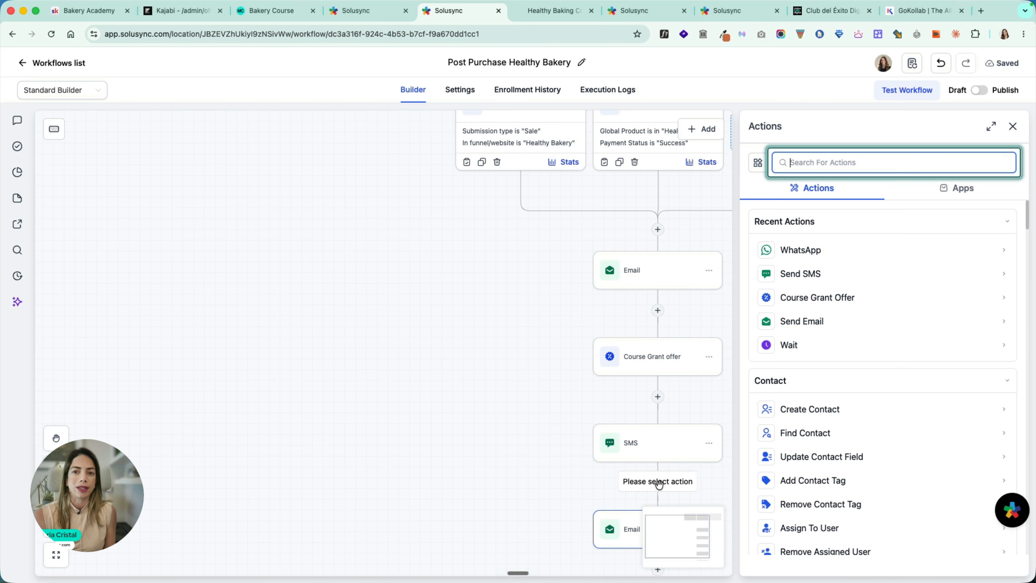
click(799, 347)
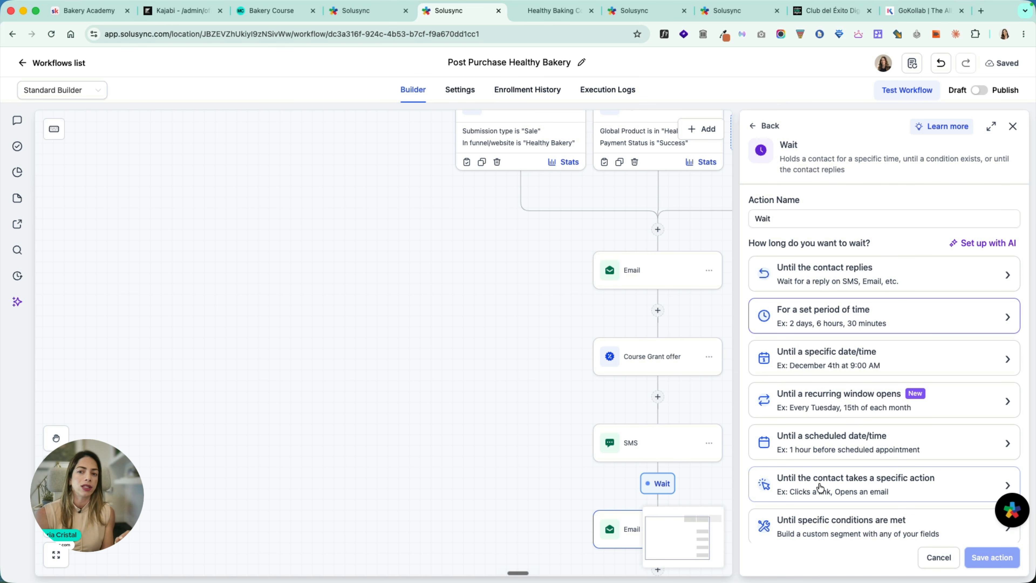
scroll(820, 510, down, 1)
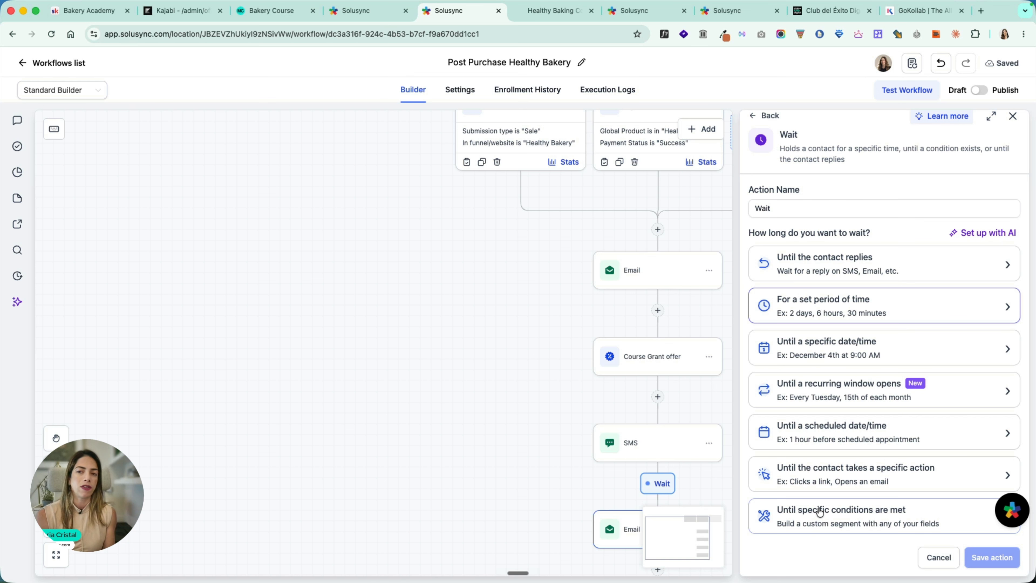
click(854, 313)
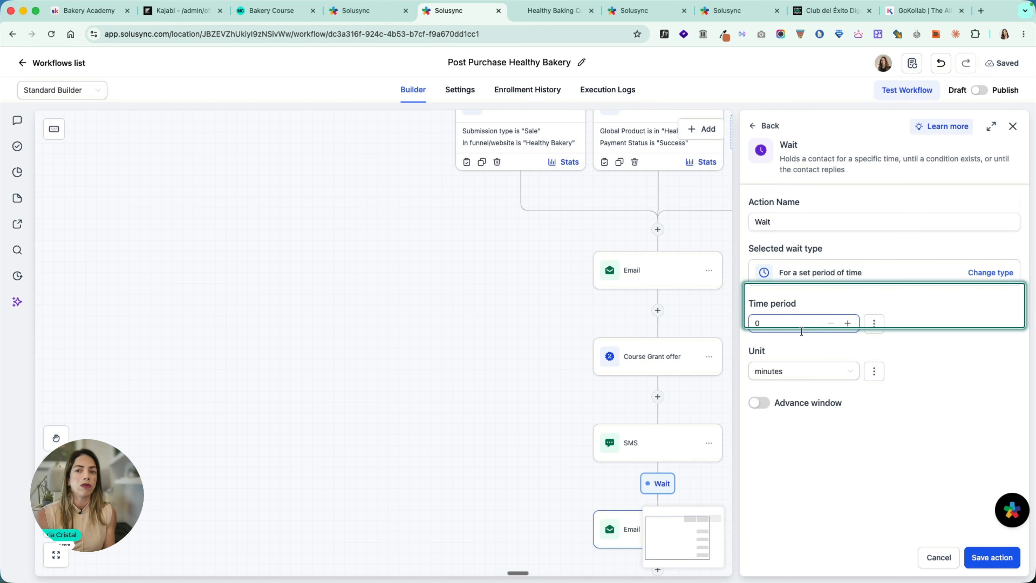
drag(787, 323, 727, 322)
text(30)
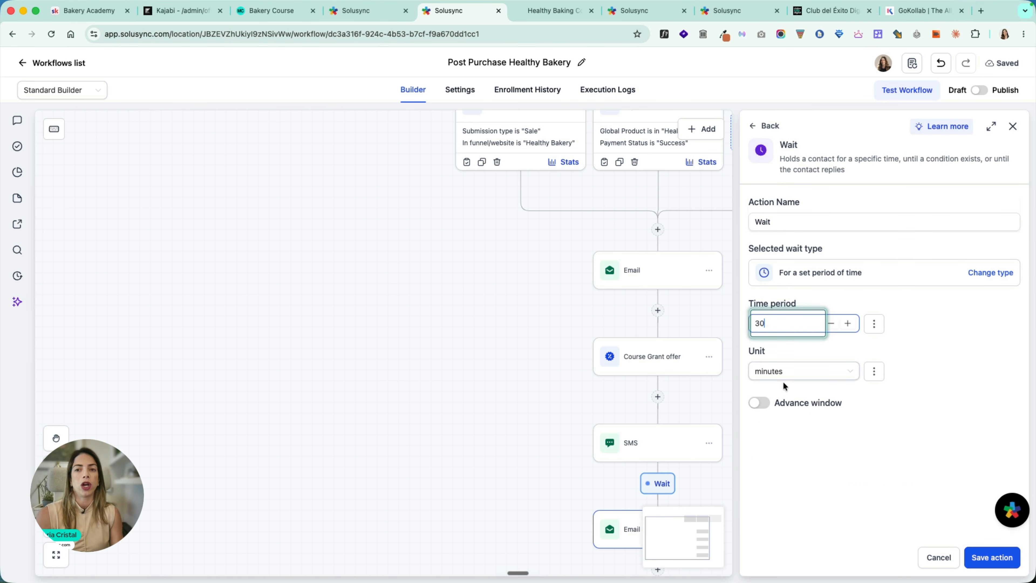
click(785, 374)
click(784, 452)
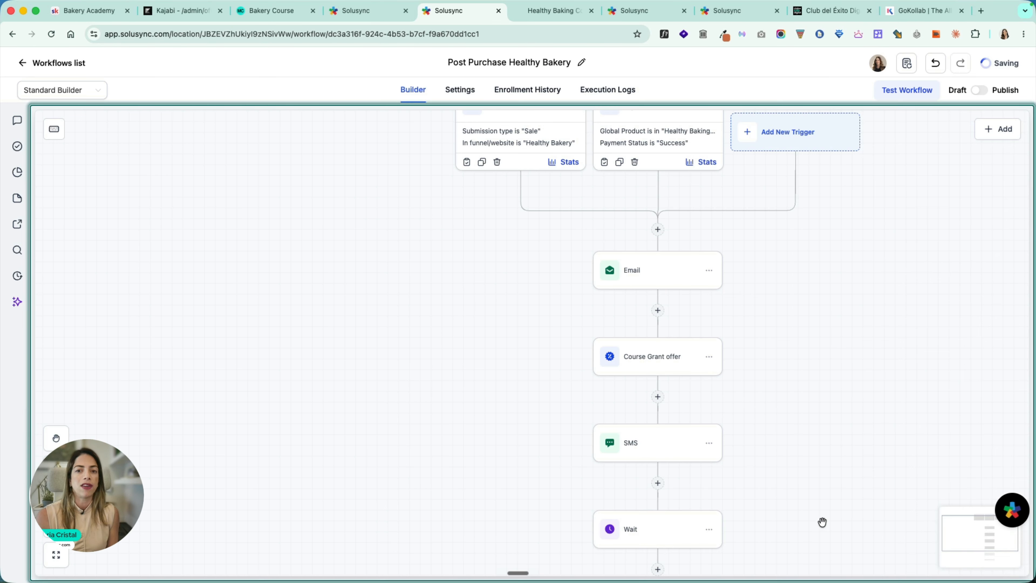
- Review the workflow's action sequence and its enrollment history, and return to the workflows list
scroll(691, 384, down, 5)
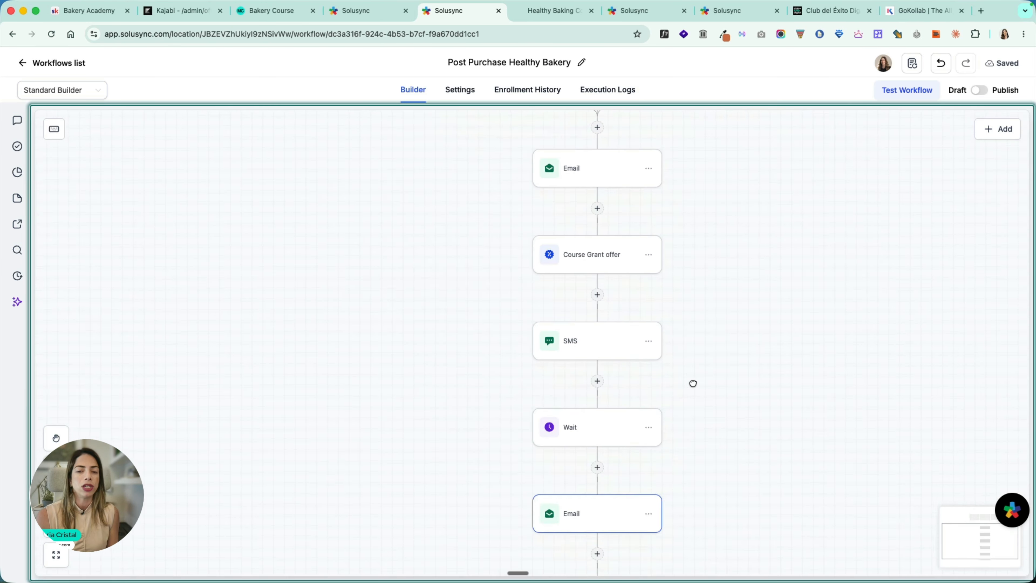
scroll(675, 283, up, 2)
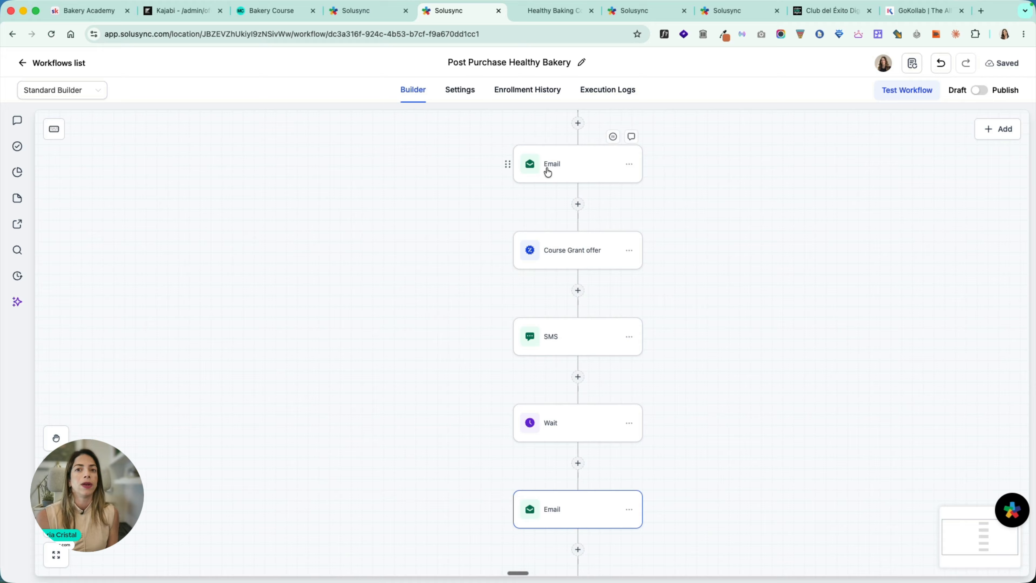
click(516, 92)
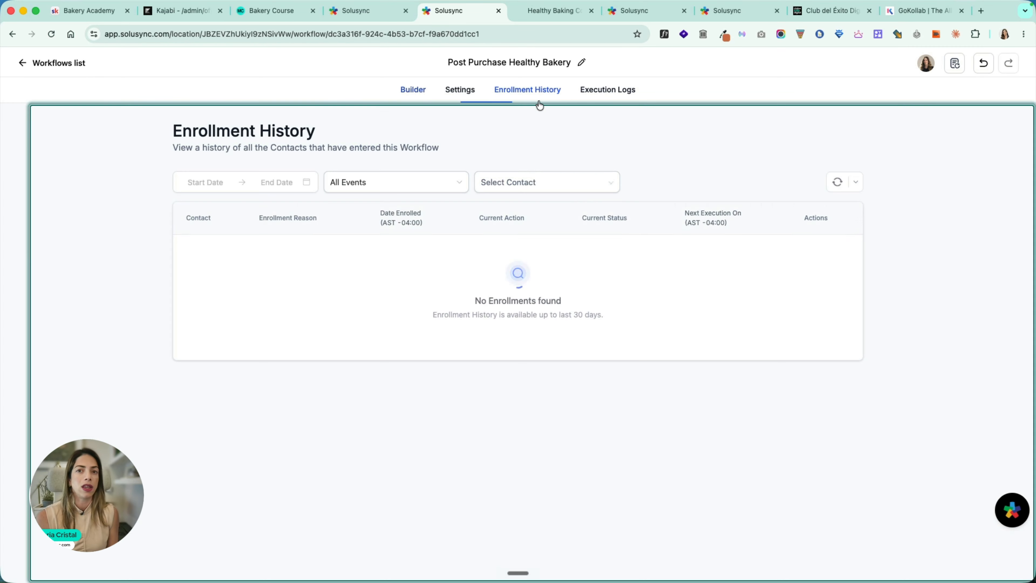
click(413, 92)
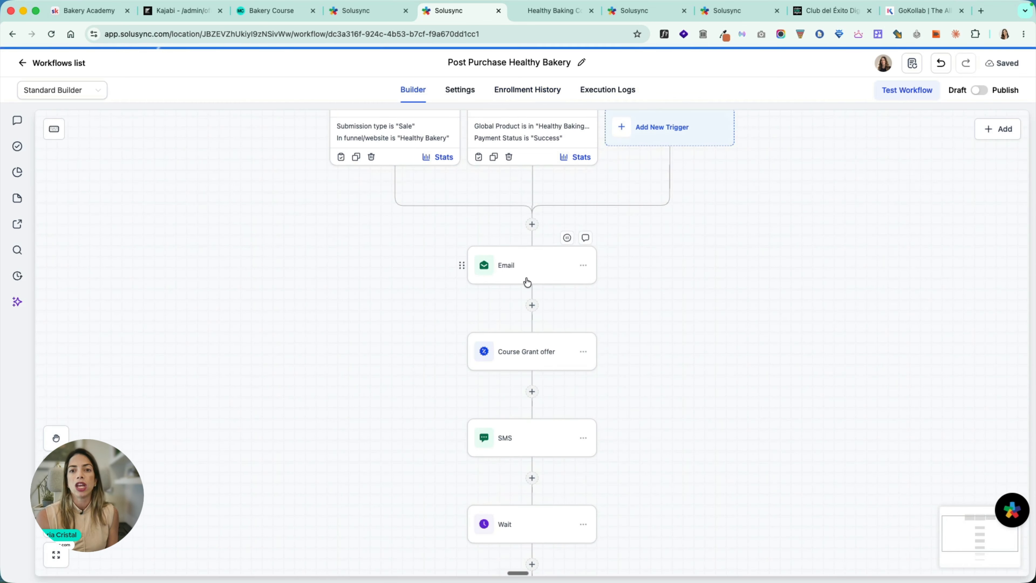
scroll(572, 391, down, 3)
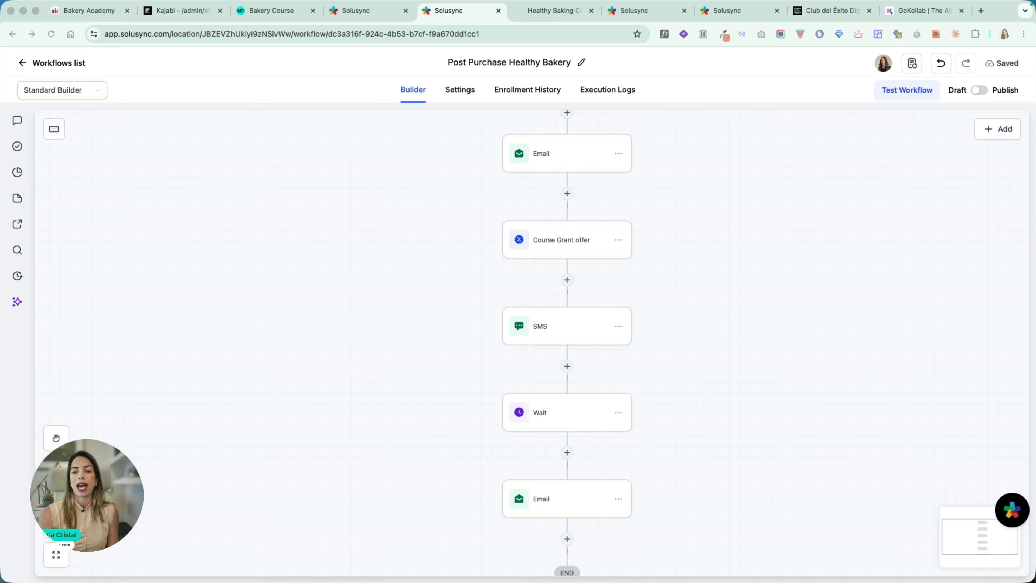
click(76, 62)
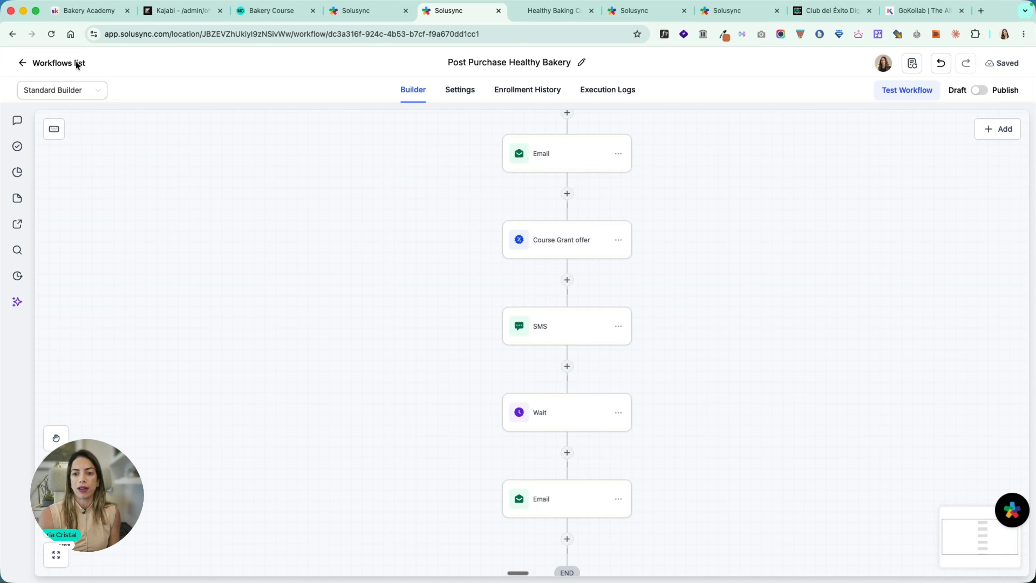
click(76, 63)
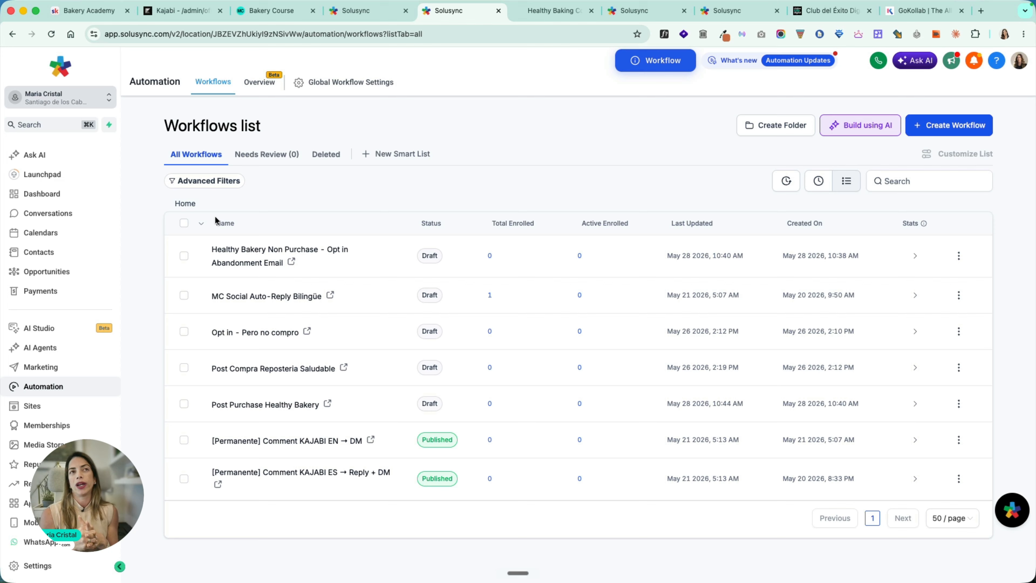
- Look through the Conversation AI agents and the available bot creation types without creating one, and view Voice AI
click(77, 352)
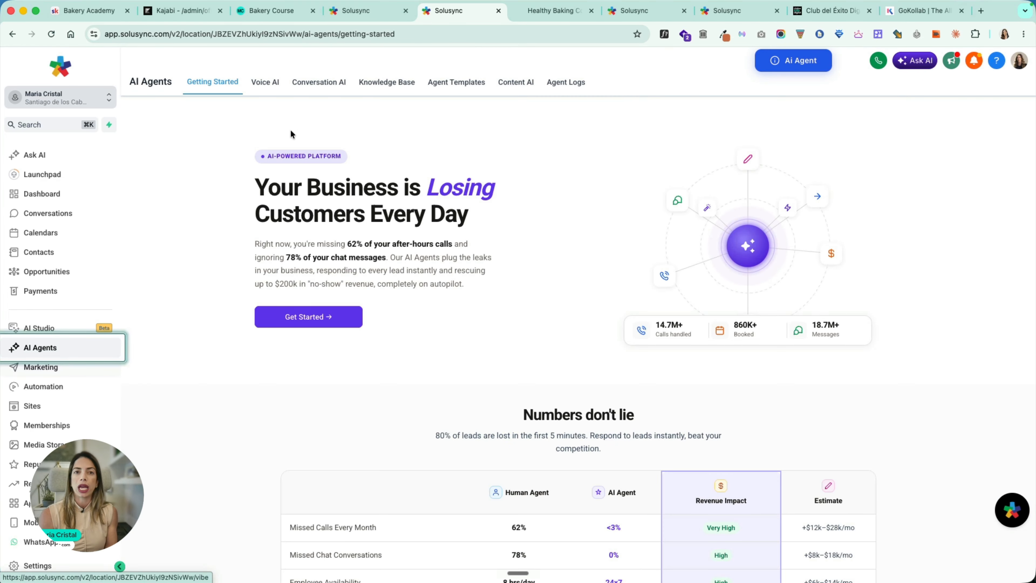
click(314, 83)
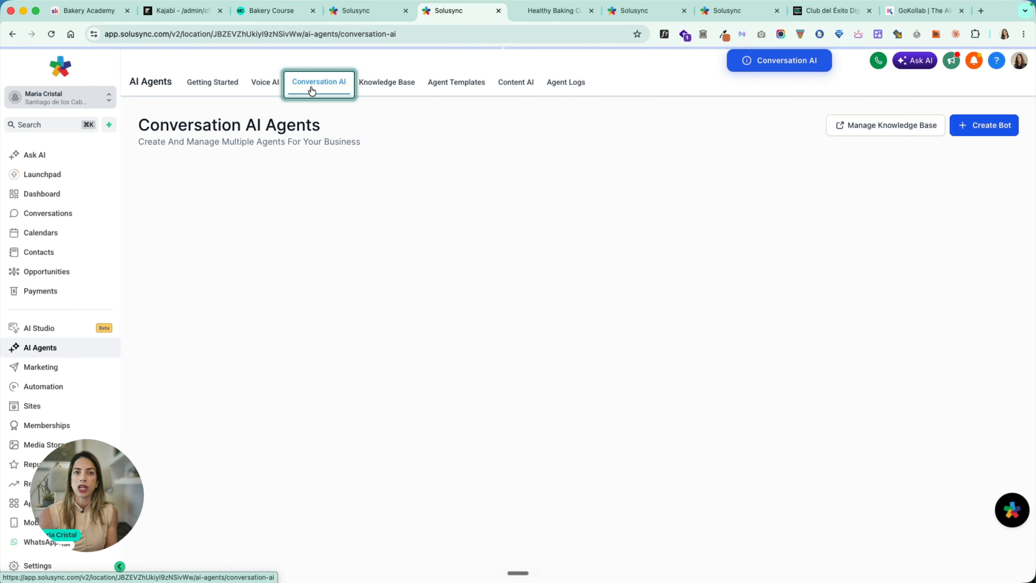
click(218, 175)
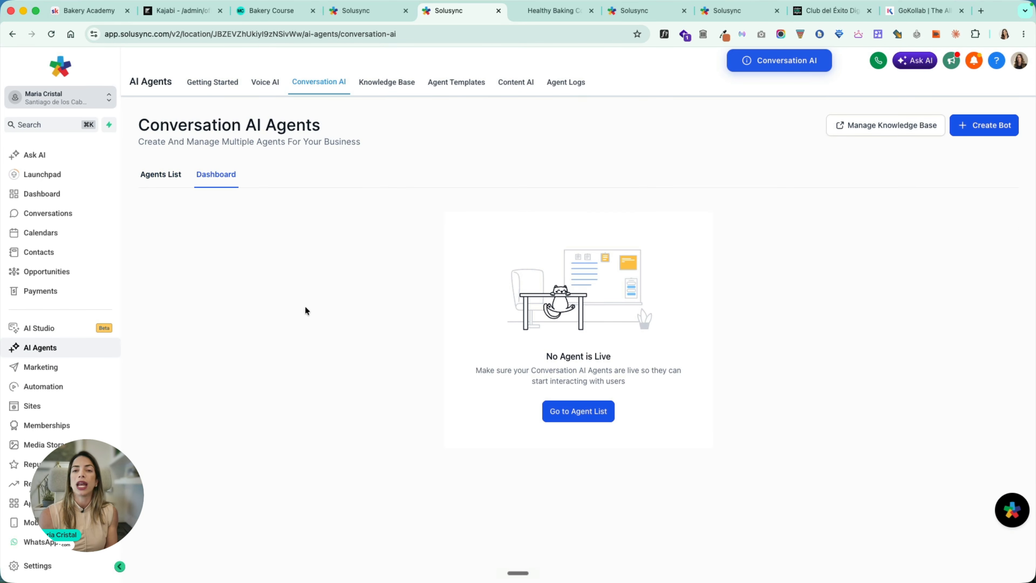
click(568, 411)
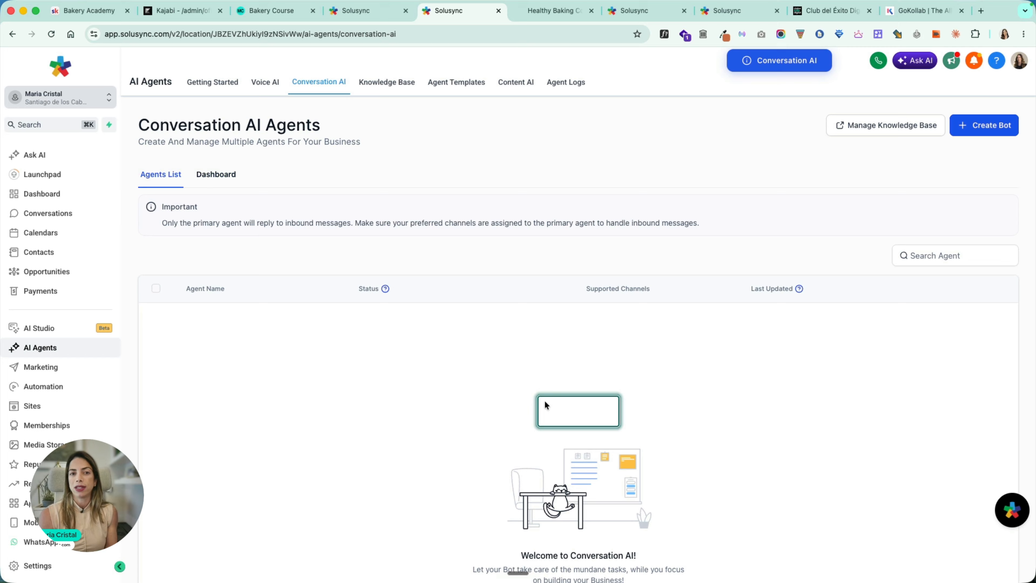
click(983, 125)
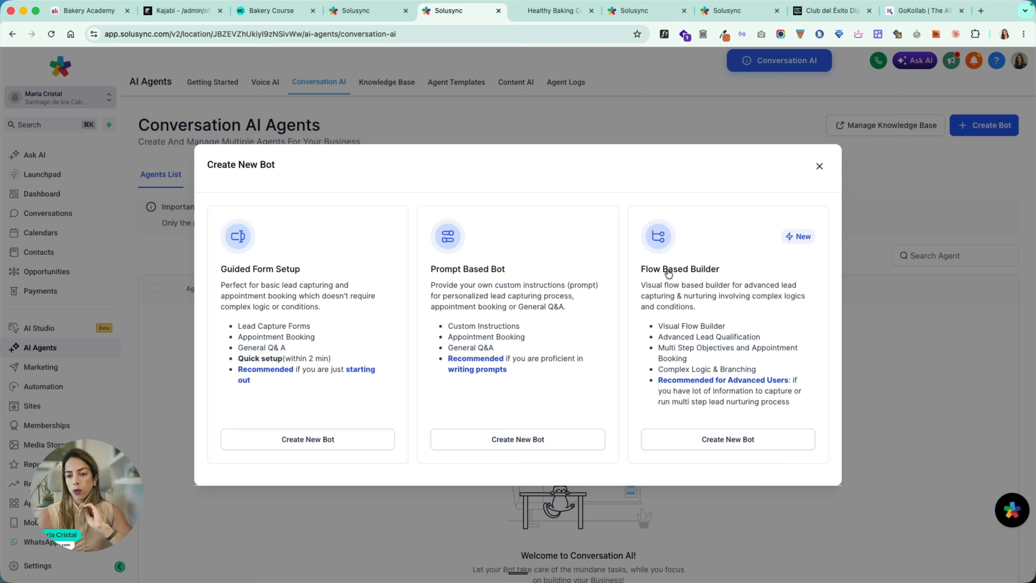
click(820, 166)
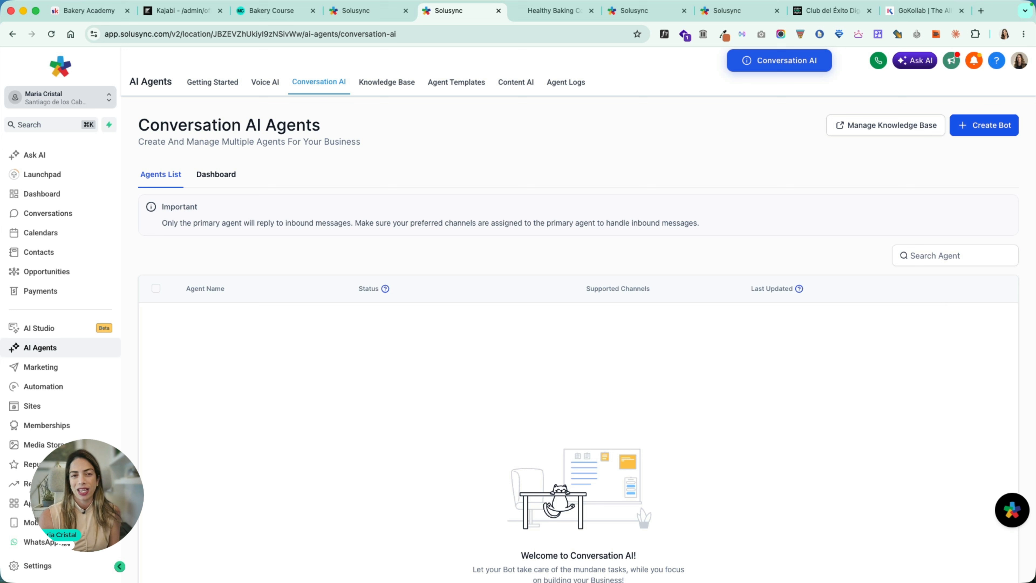
click(266, 84)
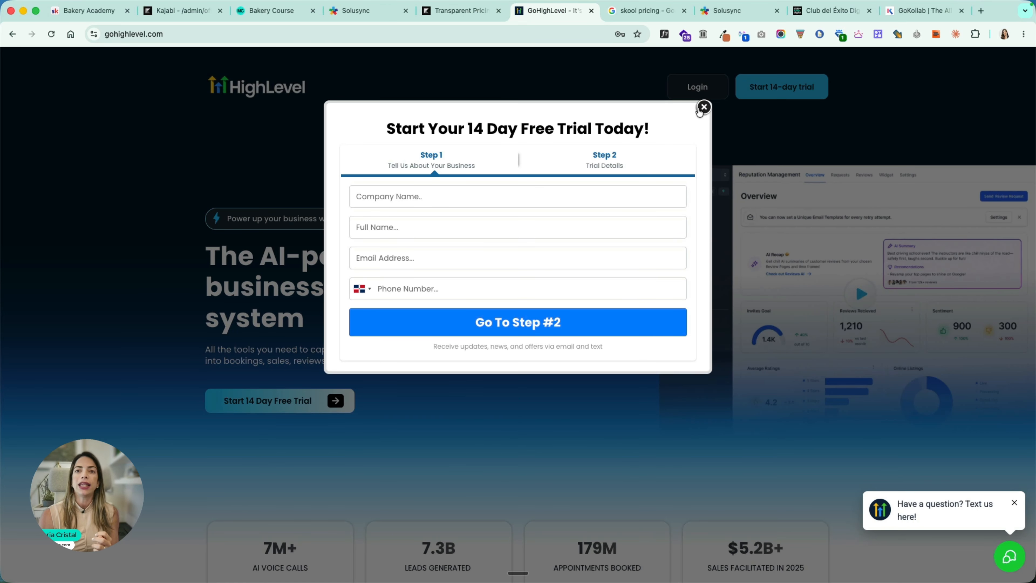
- Dismiss the free trial form on the HighLevel website and examine the tool comparison and the Starter and Unlimited plan pricing
click(702, 108)
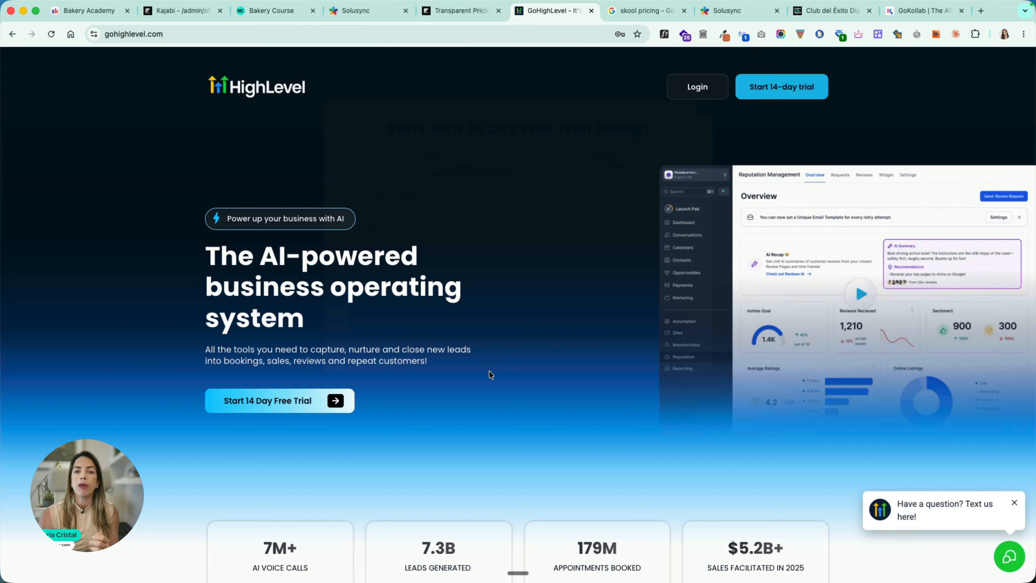
scroll(489, 370, down, 20)
scroll(490, 371, down, 20)
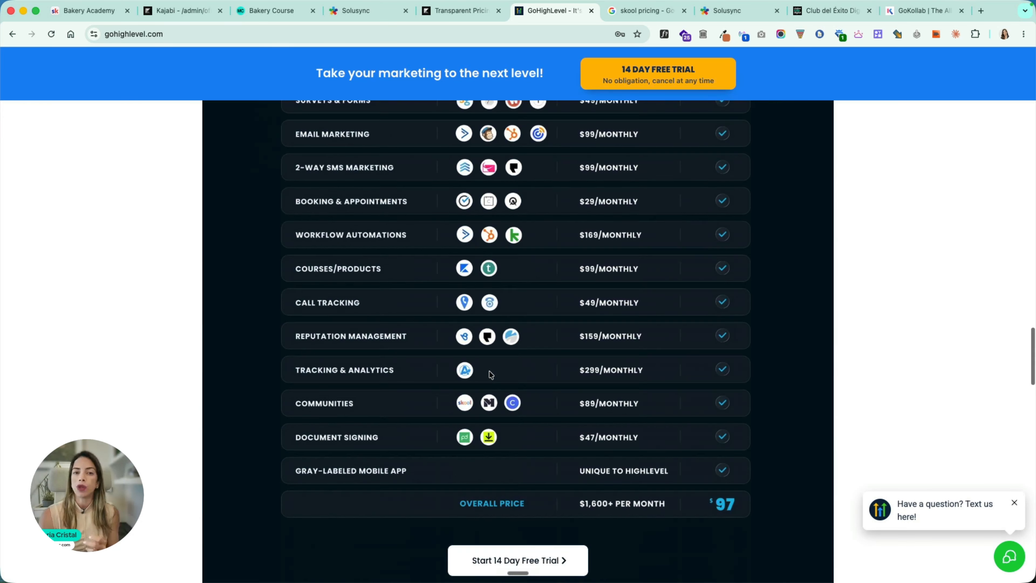
scroll(490, 370, up, 4)
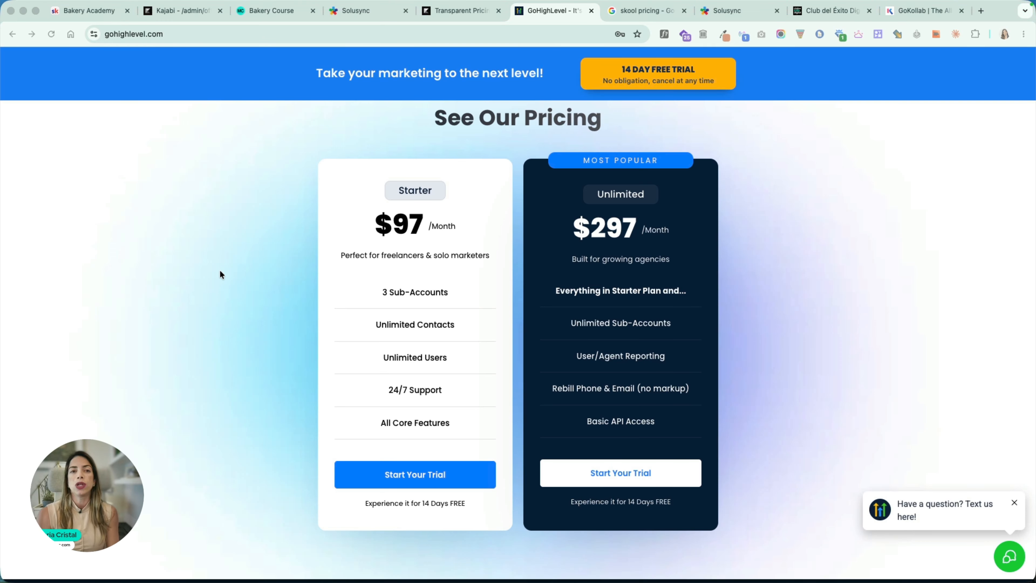
- Open start.solusync.com in a new browser tab
key(super+t)
text(start.solusync.com)
key(Return)
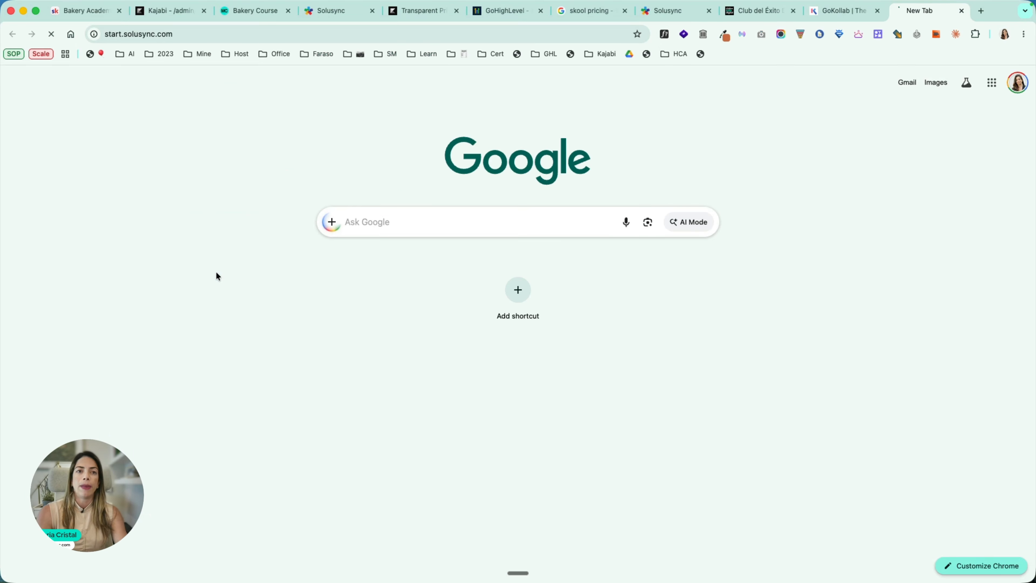